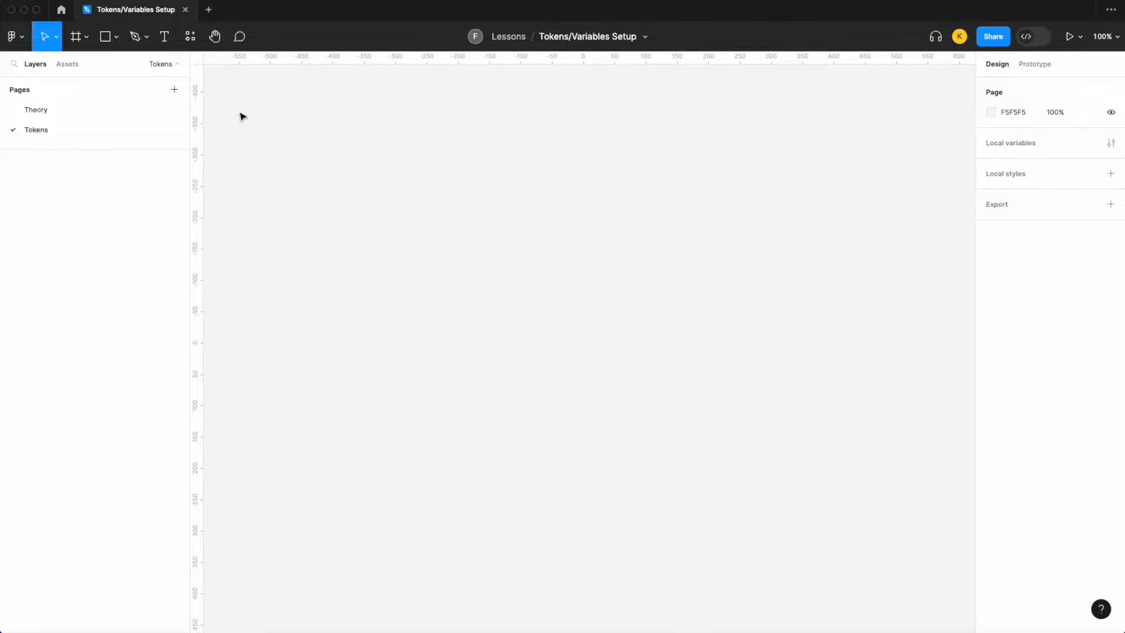
Draw a rectangle about 272 × 150 on the empty canvas and fill it with the purple document color A259FB.
{"action": "left_click", "coordinate": [116, 38]}
{"action": "left_click", "coordinate": [118, 67]}
{"action": "left_click_drag", "start_coordinate": [508, 203], "coordinate": [678, 297]}
{"action": "scroll", "coordinate": [713, 278], "scroll_direction": "up", "scroll_amount": 1}
{"action": "left_click", "coordinate": [991, 259]}
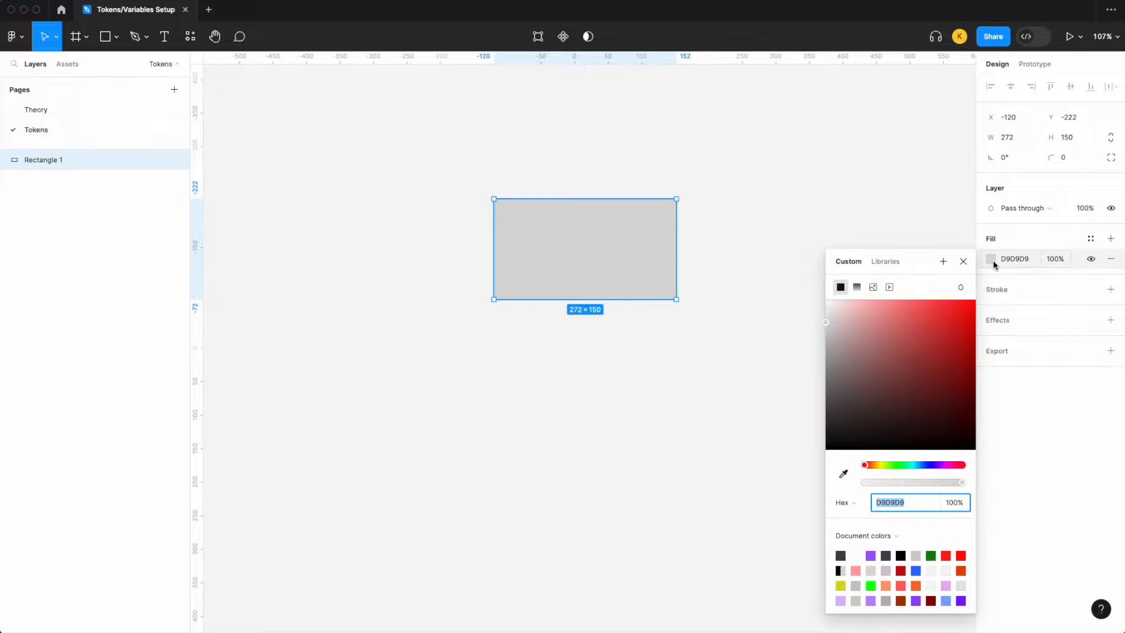
{"action": "left_click", "coordinate": [873, 554]}
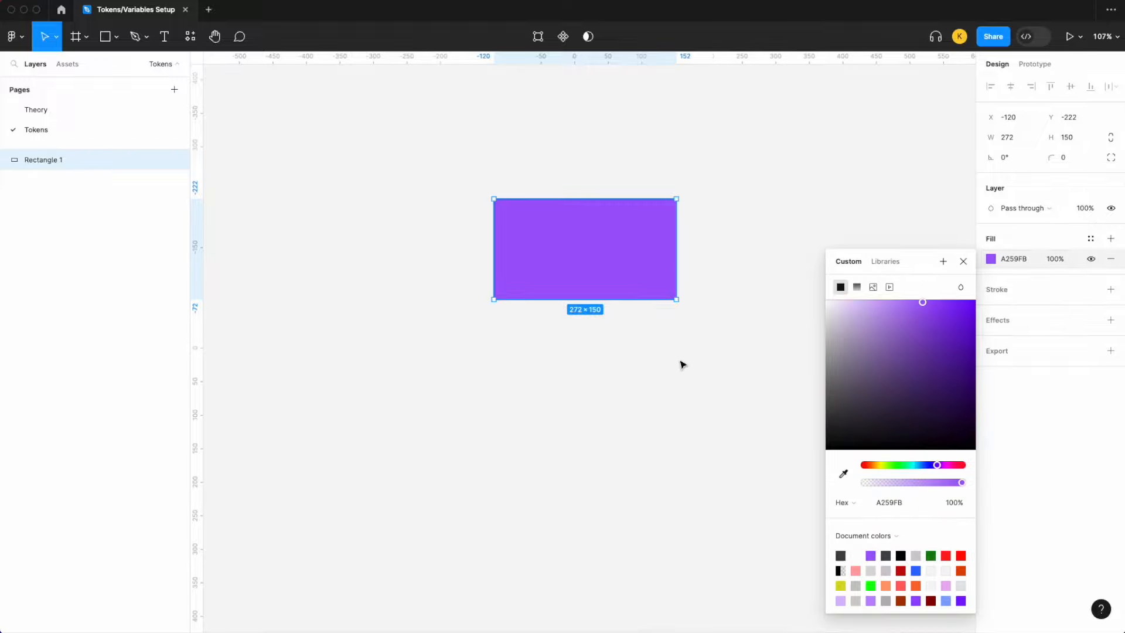
{"action": "left_click", "coordinate": [681, 364]}
Duplicate the purple rectangle twice, stacking both copies directly above the original with edges touching.
{"action": "left_click", "coordinate": [610, 262]}
{"action": "scroll", "coordinate": [609, 262], "scroll_direction": "up", "scroll_amount": 2}
{"action": "scroll", "coordinate": [610, 261], "scroll_direction": "down", "scroll_amount": 2}
{"action": "scroll", "coordinate": [617, 251], "scroll_direction": "down", "scroll_amount": 3}
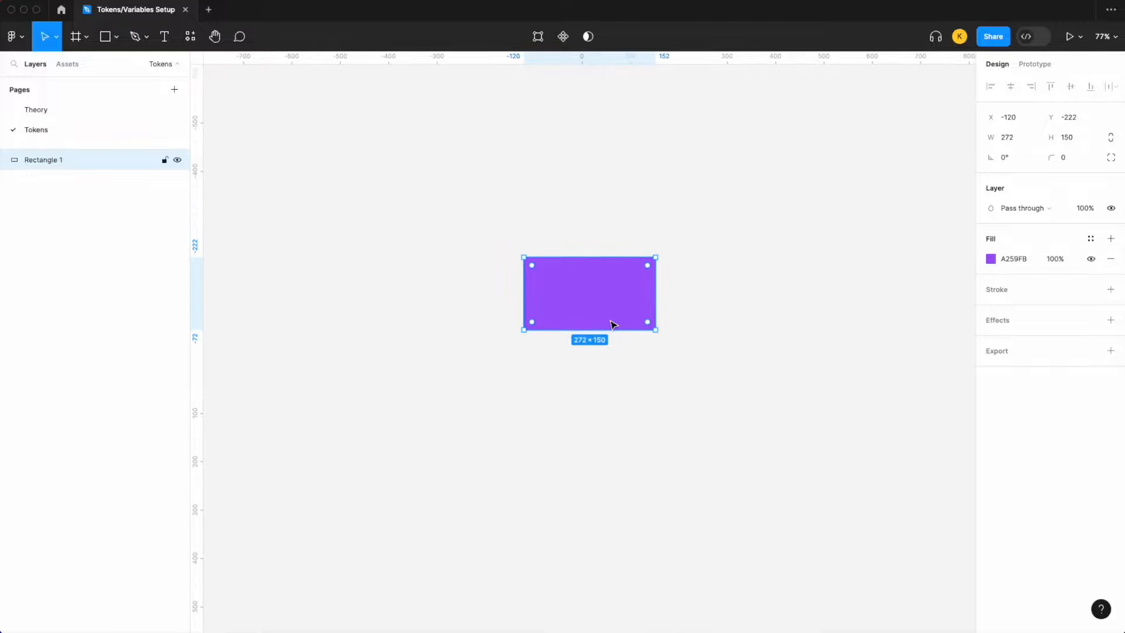
{"action": "key", "text": "super+d"}
{"action": "left_click_drag", "start_coordinate": [610, 321], "coordinate": [641, 151]}
{"action": "key", "text": "super+d"}
{"action": "left_click_drag", "start_coordinate": [702, 233], "coordinate": [577, 143]}
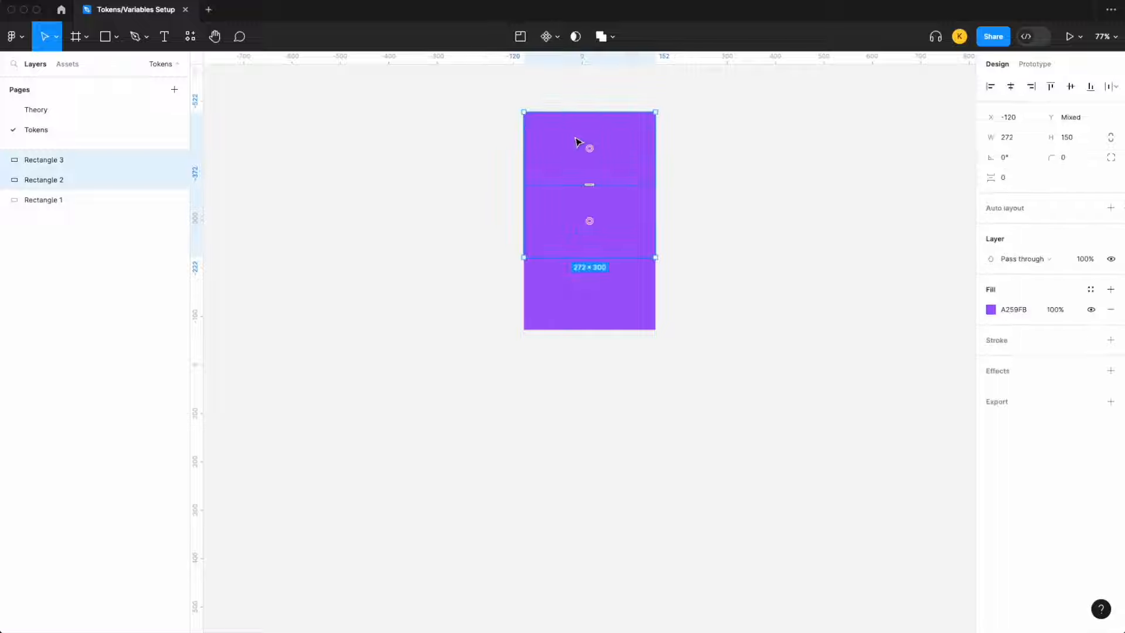
Duplicate the original purple rectangle twice more, stacking the copies directly below it to extend the column.
{"action": "left_click", "coordinate": [764, 276]}
{"action": "left_click", "coordinate": [638, 306]}
{"action": "key", "text": "super+d"}
{"action": "left_click_drag", "start_coordinate": [638, 307], "coordinate": [633, 455]}
{"action": "left_click", "coordinate": [693, 386]}
{"action": "left_click", "coordinate": [633, 381]}
{"action": "key", "text": "super+d"}
{"action": "left_click", "coordinate": [716, 472]}
Apply auto layout to all five stacked rectangles with a vertical gap of 10.
{"action": "left_click_drag", "start_coordinate": [715, 472], "coordinate": [516, 188]}
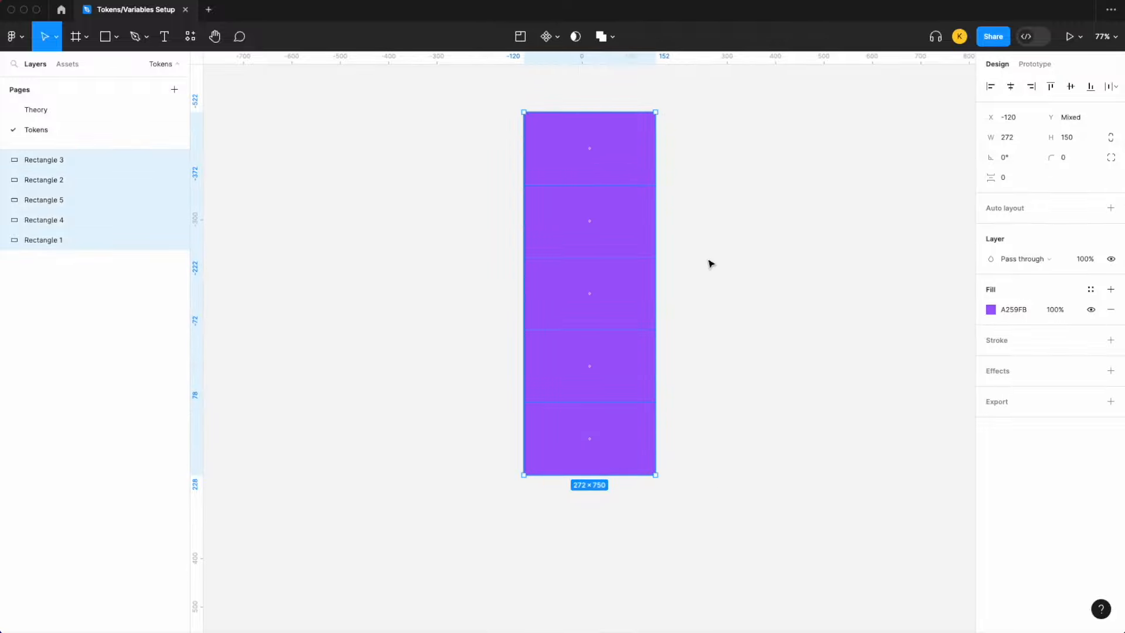
{"action": "key", "text": "shift+a"}
{"action": "left_click", "coordinate": [1017, 291]}
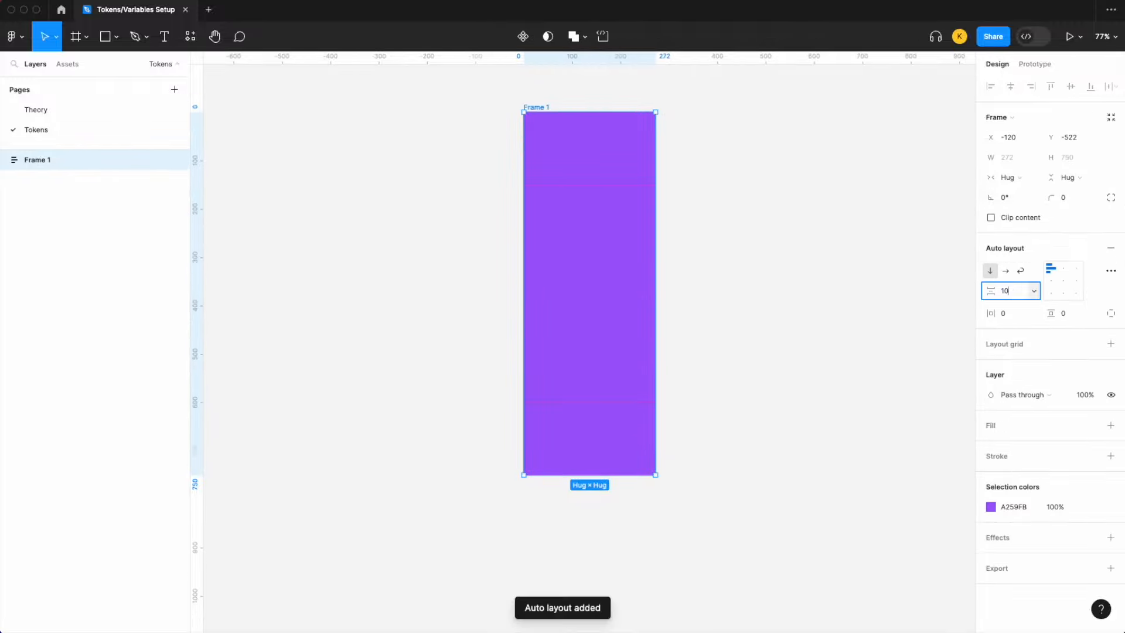
{"action": "type", "text": "10"}
{"action": "key", "text": "Return"}
{"action": "left_click", "coordinate": [605, 337]}
{"action": "left_click", "coordinate": [762, 325]}
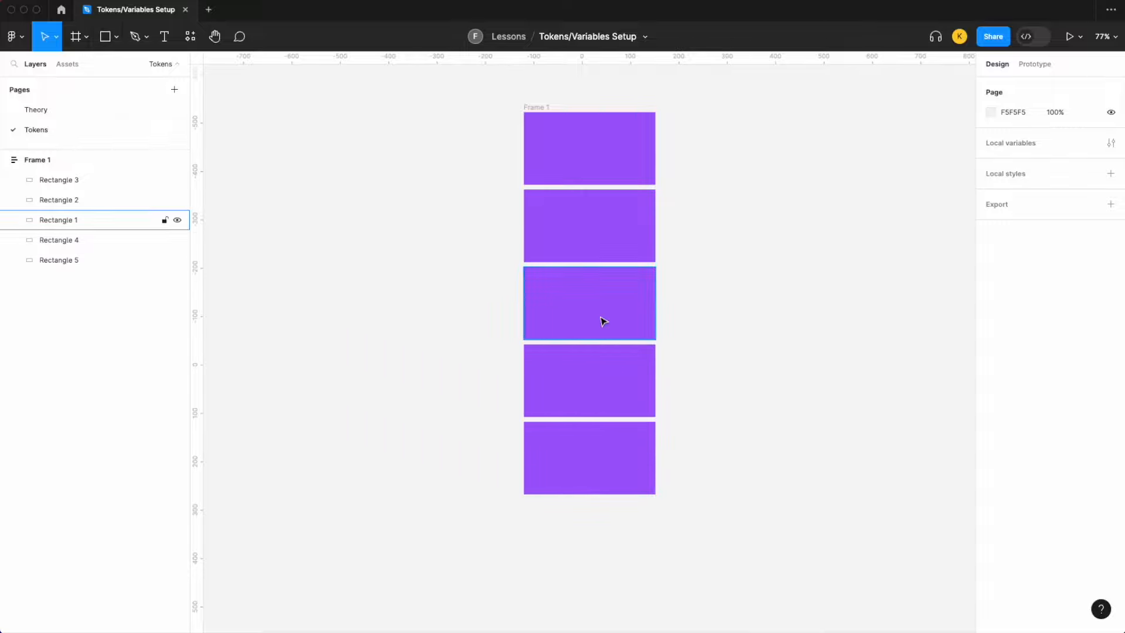
Draw a frame about 559 × 932 around the column of purple rectangles so that it encloses them.
{"action": "left_click", "coordinate": [86, 37]}
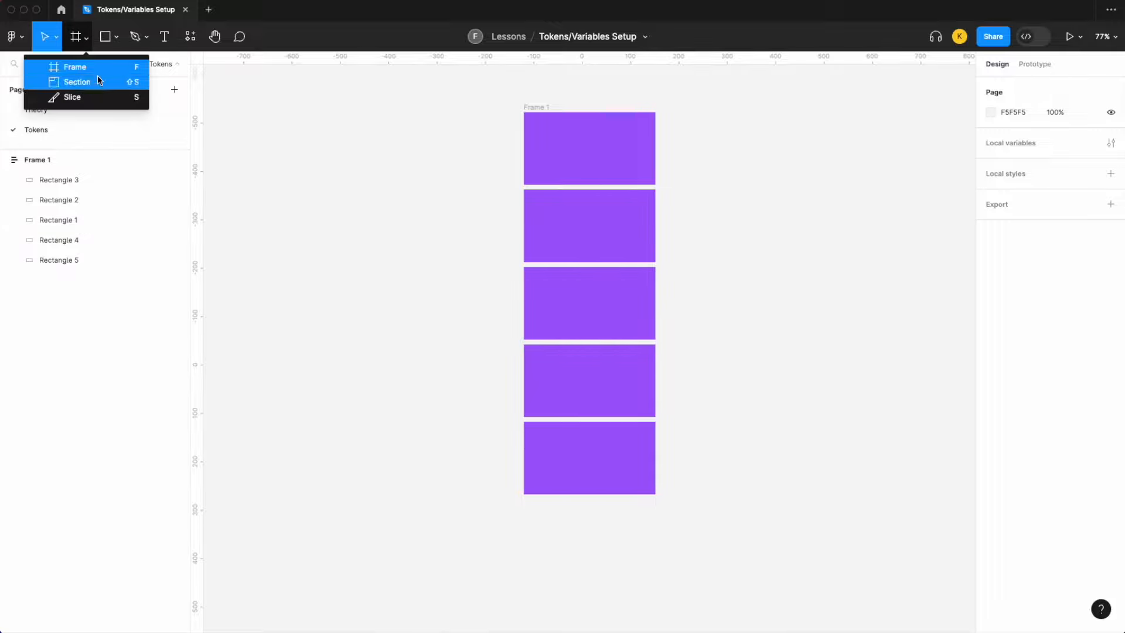
{"action": "left_click", "coordinate": [100, 66]}
{"action": "left_click_drag", "start_coordinate": [456, 530], "coordinate": [728, 79]}
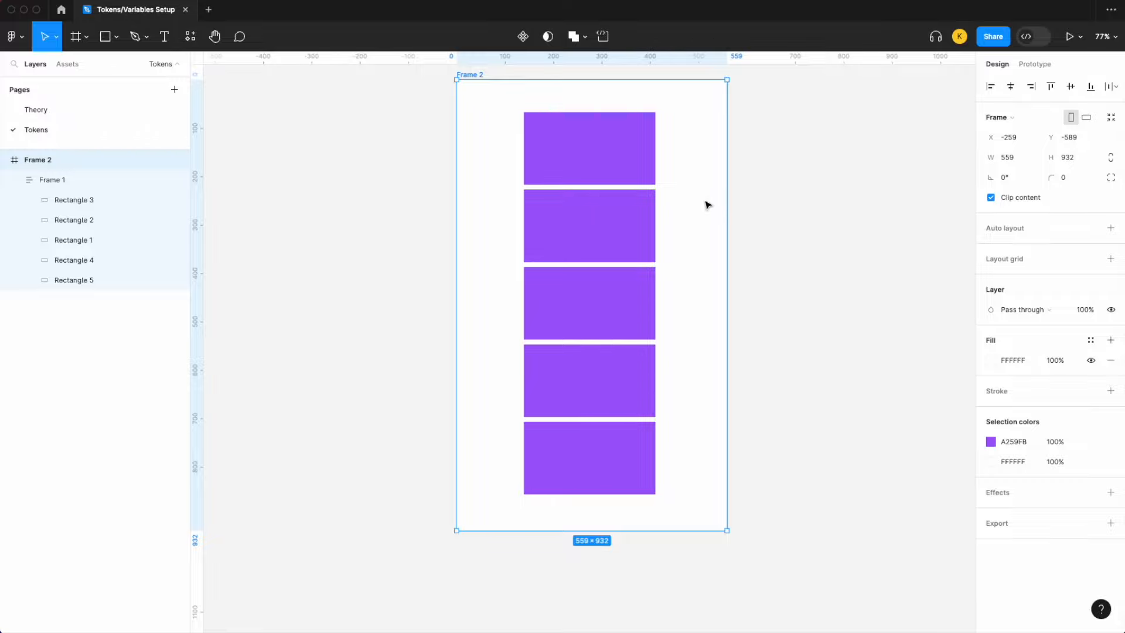
{"action": "left_click", "coordinate": [761, 271]}
{"action": "left_click", "coordinate": [580, 389]}
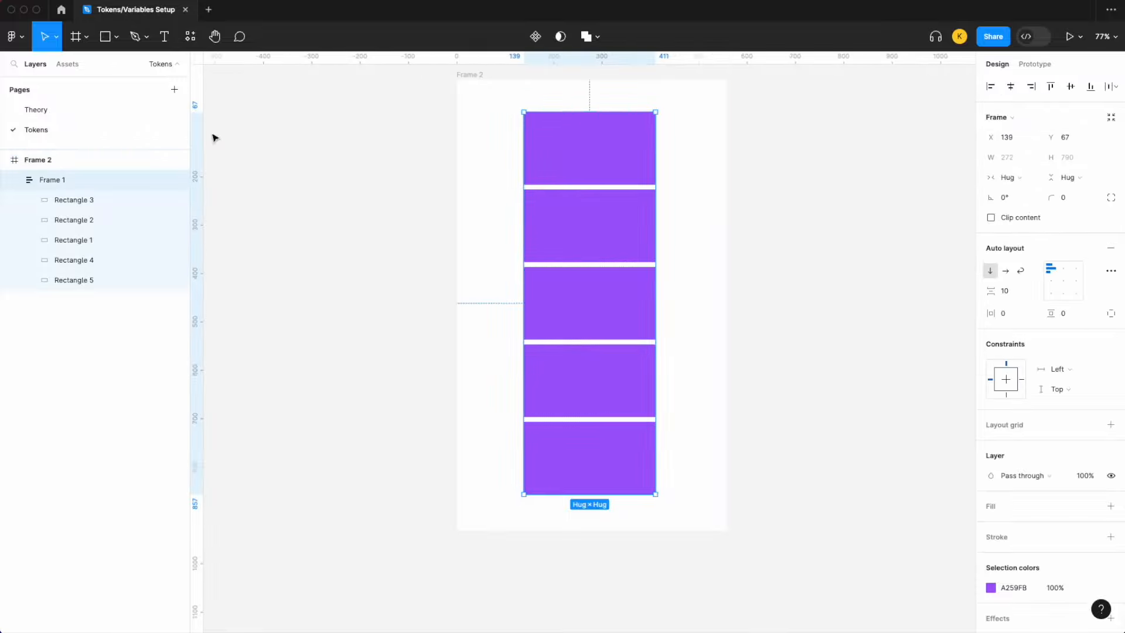
Draw a small helper rectangle about 131 × 126 on the canvas, outside the frame to its right.
{"action": "left_click", "coordinate": [117, 36]}
{"action": "left_click", "coordinate": [117, 68]}
{"action": "left_click_drag", "start_coordinate": [780, 323], "coordinate": [842, 384]}
{"action": "scroll", "coordinate": [844, 386], "scroll_direction": "up", "scroll_amount": 1}
{"action": "left_click", "coordinate": [863, 376]}
Set the fill opacity of the fourth rectangle in the column to 75%.
{"action": "double_click", "coordinate": [571, 395]}
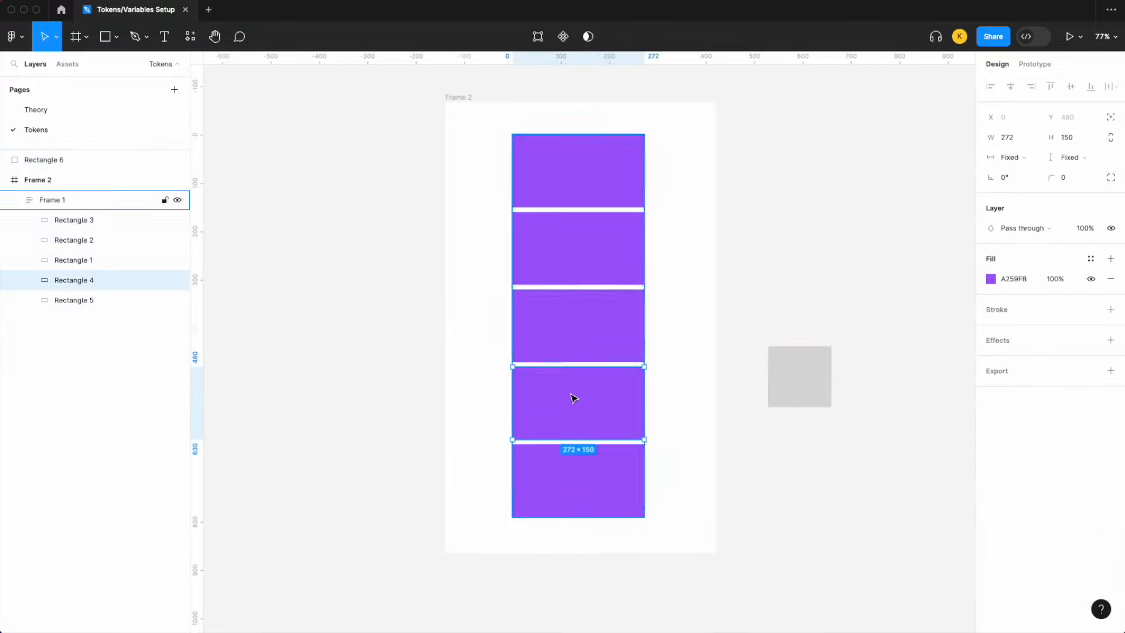
{"action": "left_click", "coordinate": [1062, 280]}
{"action": "type", "text": "75"}
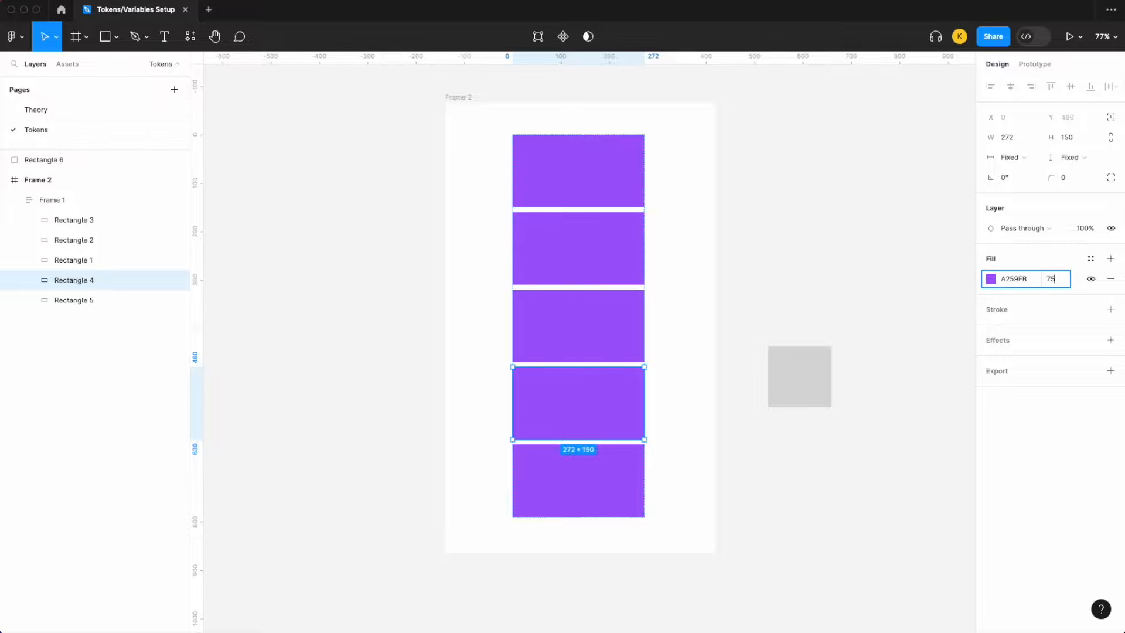
{"action": "key", "text": "Return"}
{"action": "left_click", "coordinate": [874, 311]}
Sample the lightened fourth rectangle's color, B982FC, into the helper rectangle's fill and copy its hex code.
{"action": "left_click", "coordinate": [808, 385]}
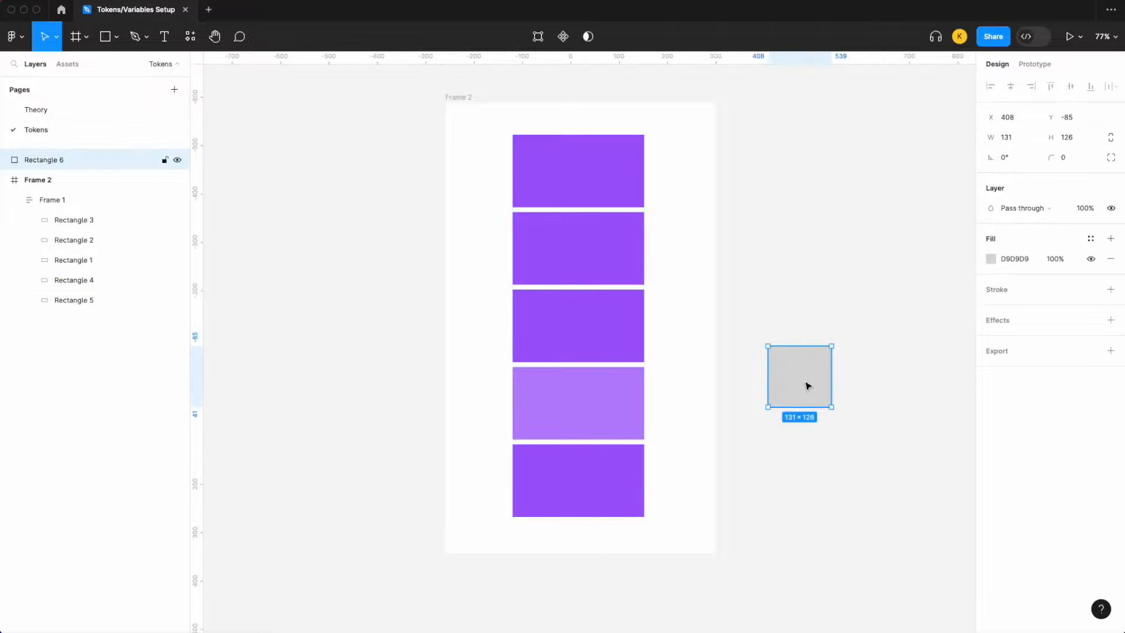
{"action": "left_click", "coordinate": [991, 258]}
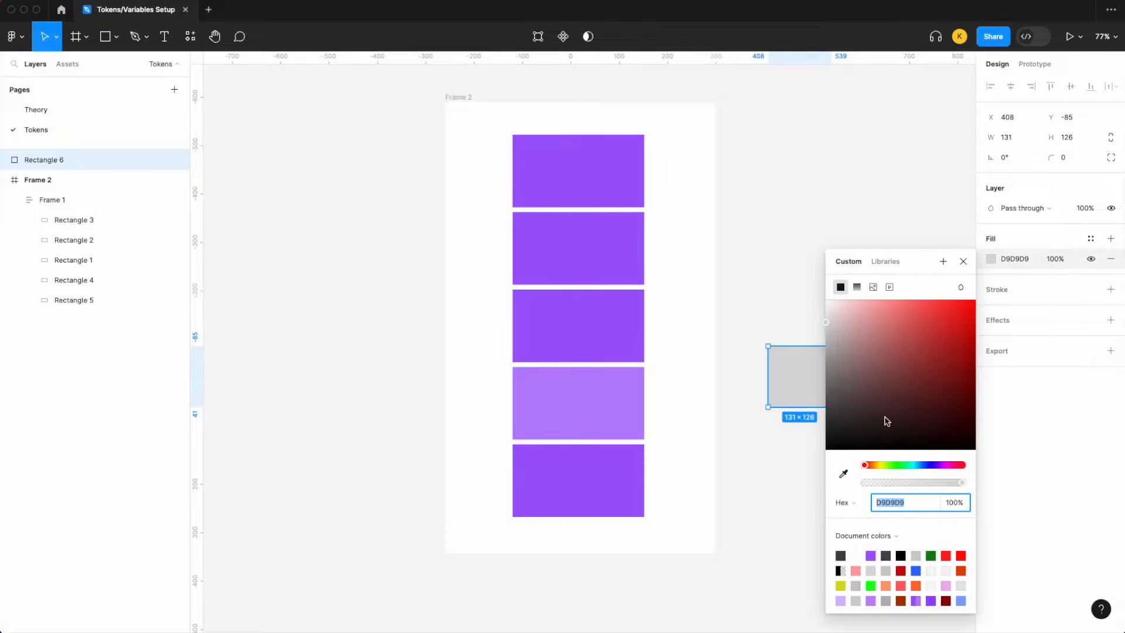
{"action": "left_click", "coordinate": [844, 474]}
{"action": "scroll", "coordinate": [741, 453], "scroll_direction": "right", "scroll_amount": 3}
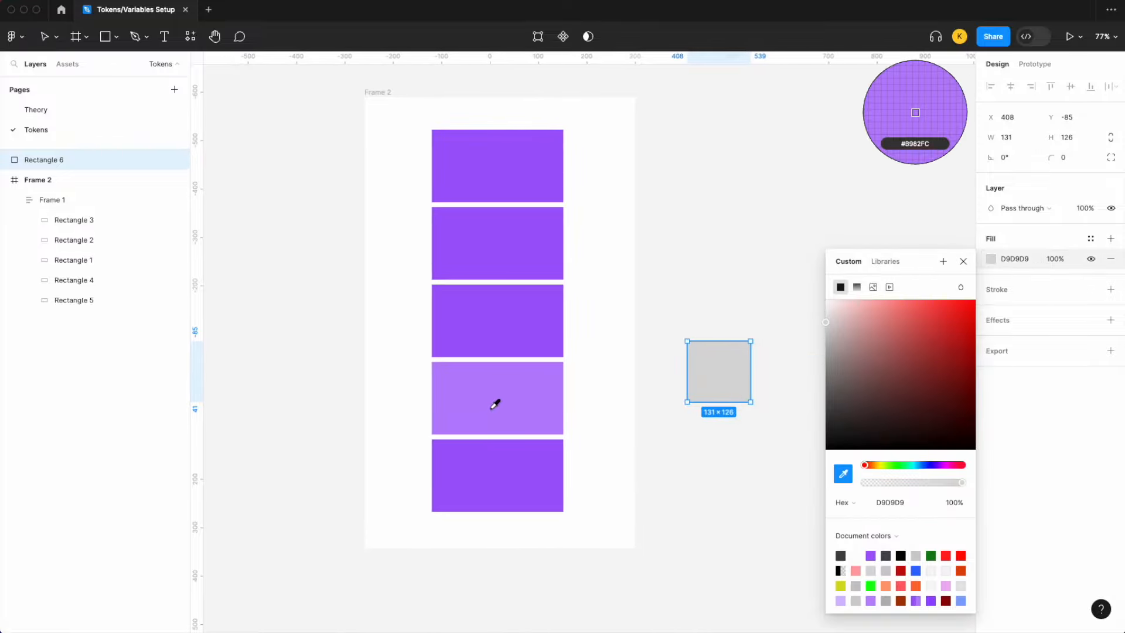
{"action": "left_click", "coordinate": [497, 400]}
{"action": "left_click", "coordinate": [1016, 259]}
{"action": "key", "text": "super+c"}
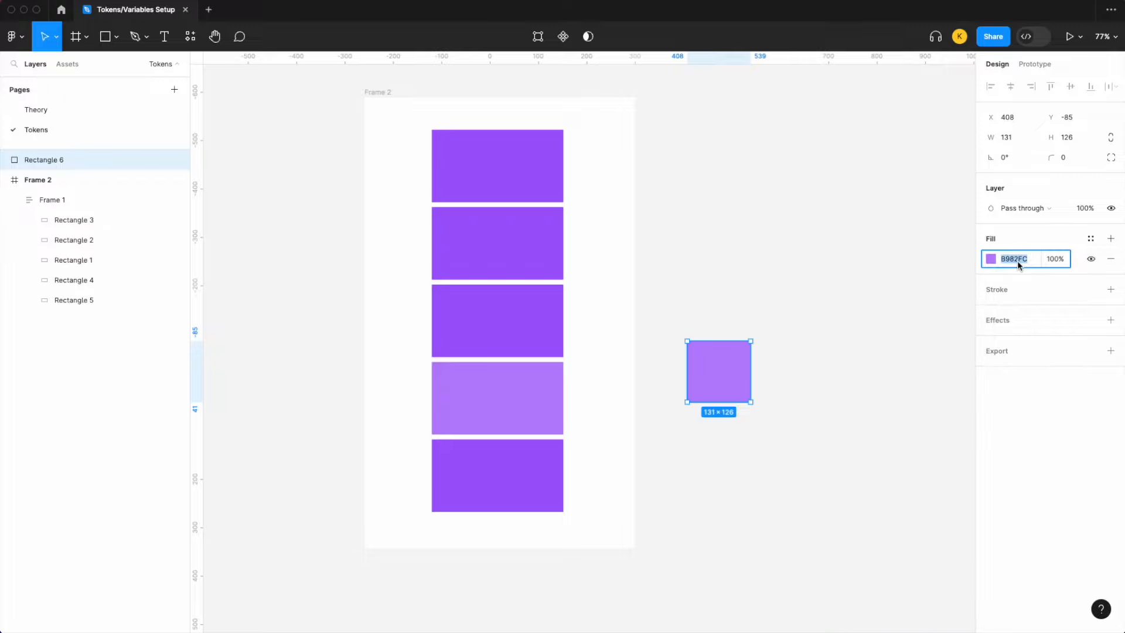
Restore the fourth rectangle's fill opacity to 100% and set its fill color to the copied B982FC.
{"action": "double_click", "coordinate": [507, 421]}
{"action": "left_click", "coordinate": [1060, 282]}
{"action": "type", "text": "100"}
{"action": "key", "text": "Return"}
{"action": "left_click", "coordinate": [1022, 281]}
{"action": "key", "text": "super+v"}
{"action": "key", "text": "Return"}
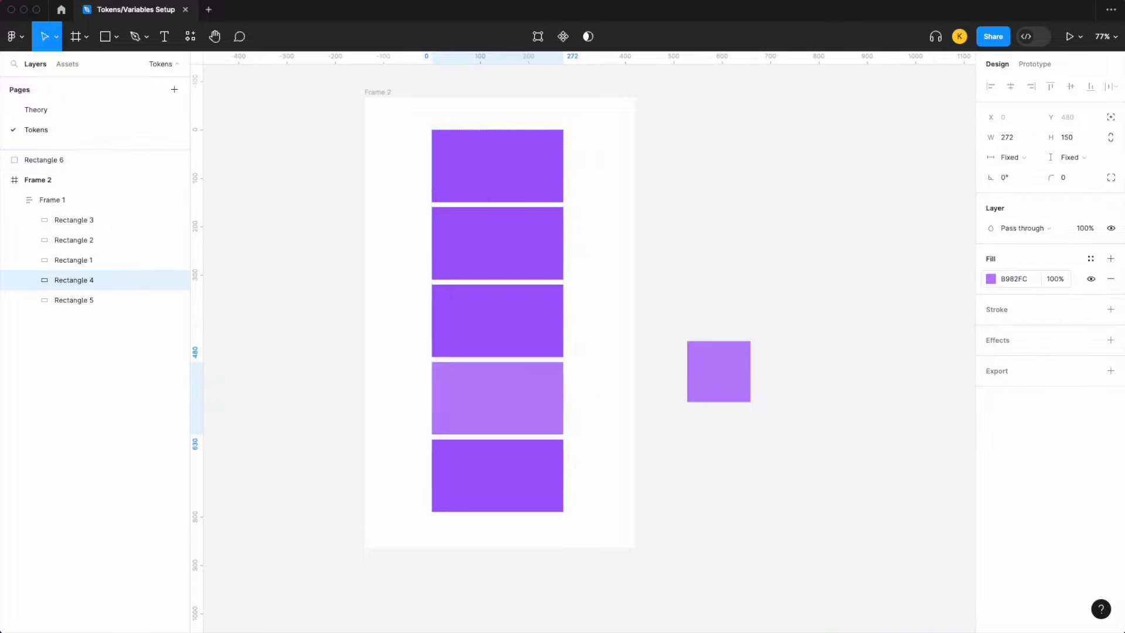
{"action": "left_click", "coordinate": [722, 513]}
Set the fill opacity of the bottom rectangle in the column to 50%.
{"action": "double_click", "coordinate": [492, 490]}
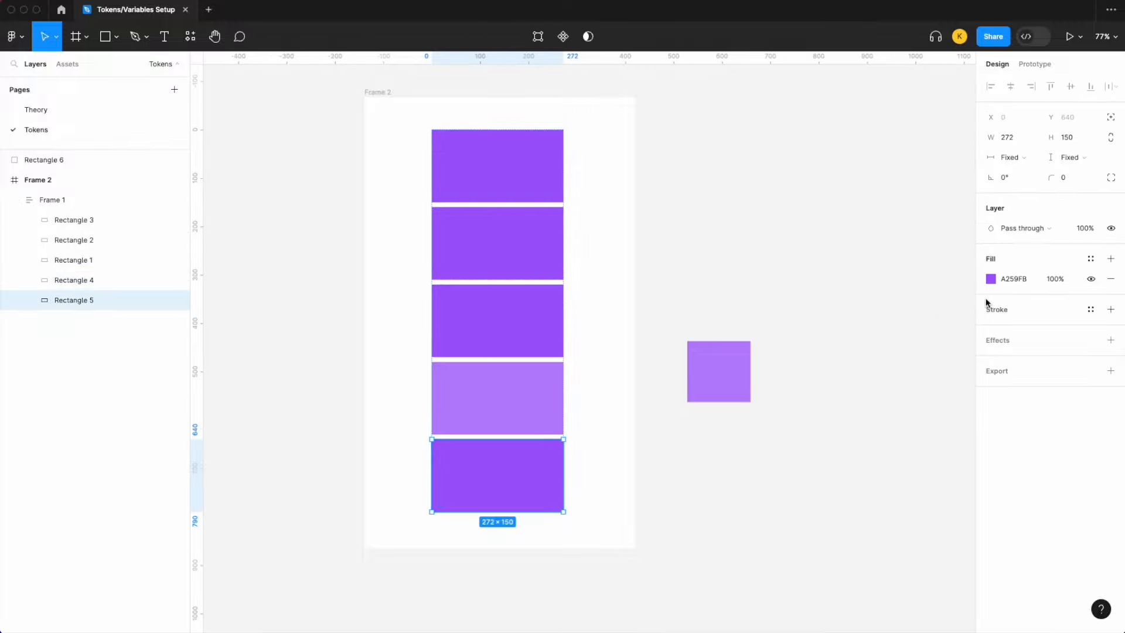
{"action": "left_click", "coordinate": [1051, 284]}
{"action": "type", "text": "50"}
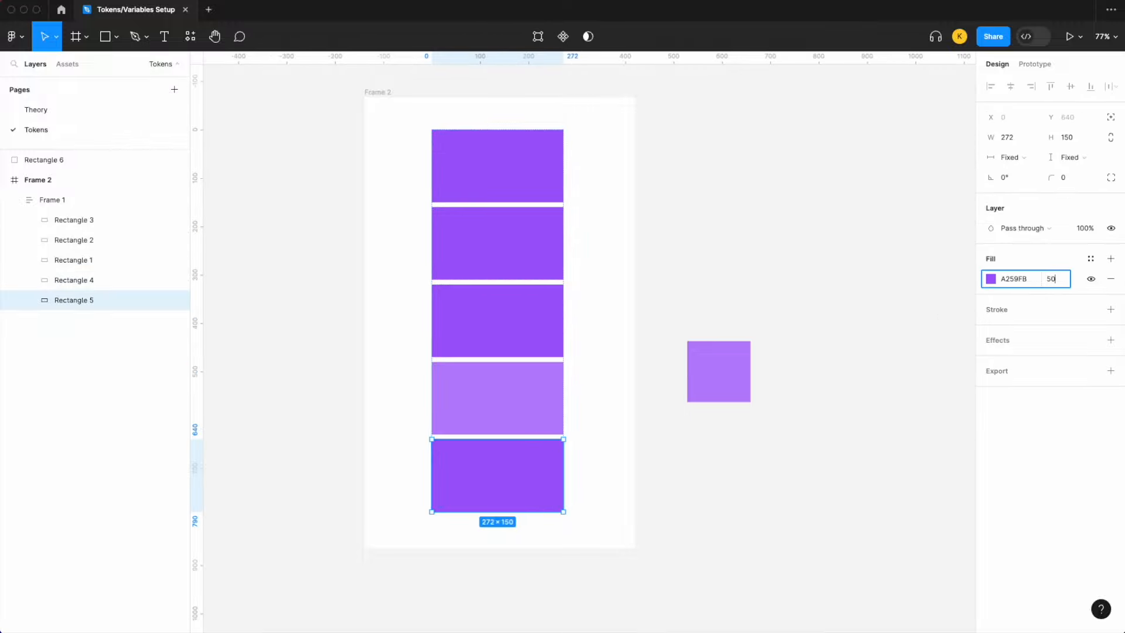
{"action": "key", "text": "Return"}
{"action": "left_click", "coordinate": [799, 458]}
Sample the lightened bottom rectangle's color, D1ACFD, into the helper rectangle's fill and copy its hex code.
{"action": "left_click", "coordinate": [728, 385]}
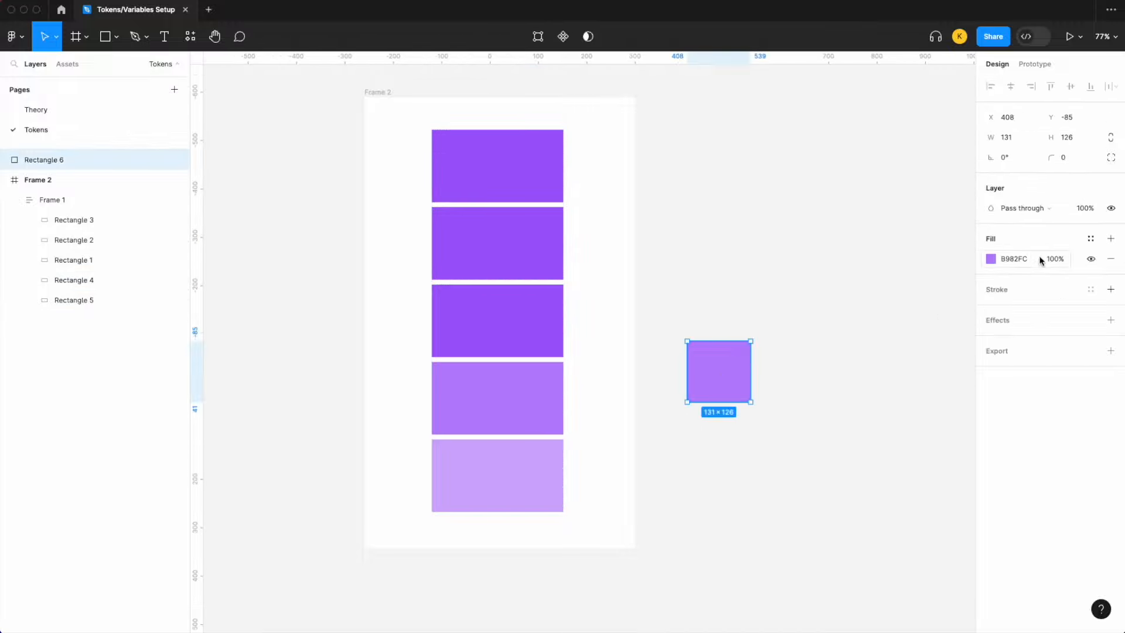
{"action": "left_click", "coordinate": [991, 258]}
{"action": "left_click", "coordinate": [844, 474]}
{"action": "left_click", "coordinate": [547, 478]}
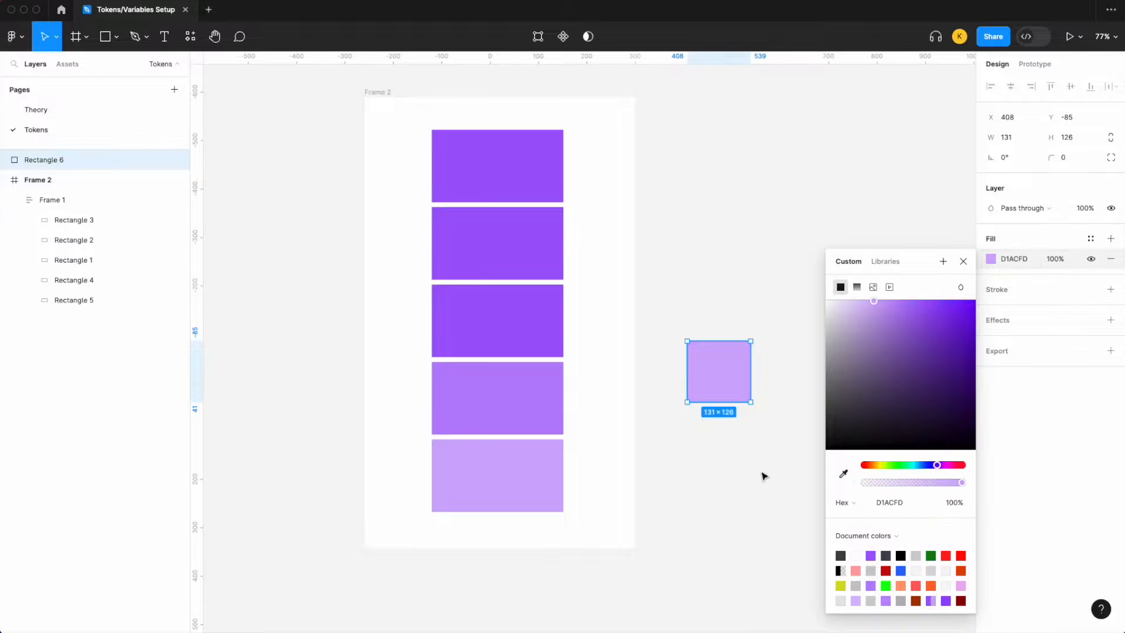
{"action": "left_click", "coordinate": [1020, 258]}
{"action": "key", "text": "super+c"}
Set the bottom rectangle's fill color to the copied D1ACFD and its opacity to 100%.
{"action": "left_click", "coordinate": [530, 490]}
{"action": "double_click", "coordinate": [530, 489]}
{"action": "left_click", "coordinate": [1019, 281]}
{"action": "key", "text": "super+v"}
{"action": "key", "text": "Return"}
{"action": "left_click", "coordinate": [1061, 281]}
{"action": "type", "text": "100"}
{"action": "key", "text": "Return"}
{"action": "left_click", "coordinate": [856, 259]}
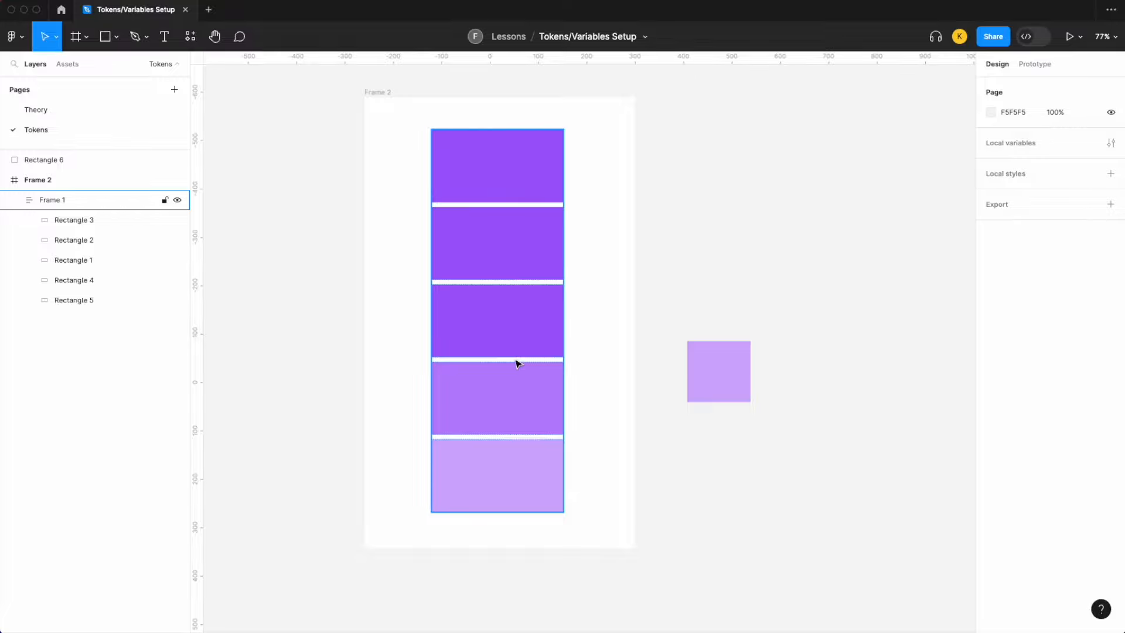
Set the fill of the outer frame behind the column to black, 000000.
{"action": "left_click", "coordinate": [384, 93]}
{"action": "left_click", "coordinate": [994, 364]}
{"action": "type", "text": "000000"}
{"action": "key", "text": "Return"}
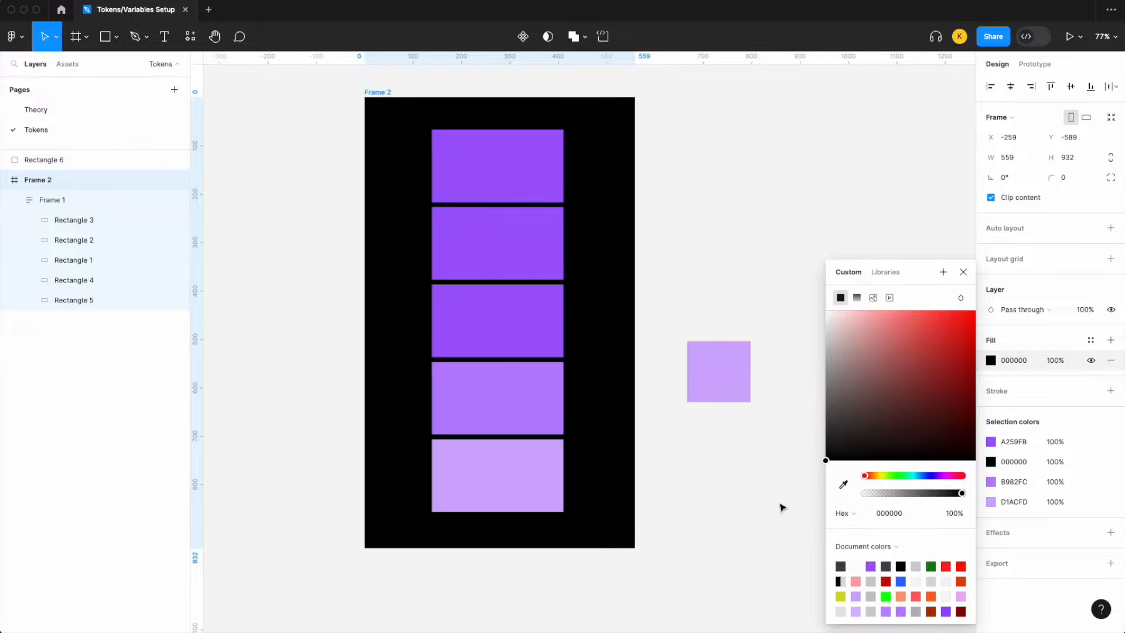
{"action": "left_click", "coordinate": [750, 296]}
Set the fill opacity of the second rectangle in the column to 75% over the black frame.
{"action": "double_click", "coordinate": [522, 255]}
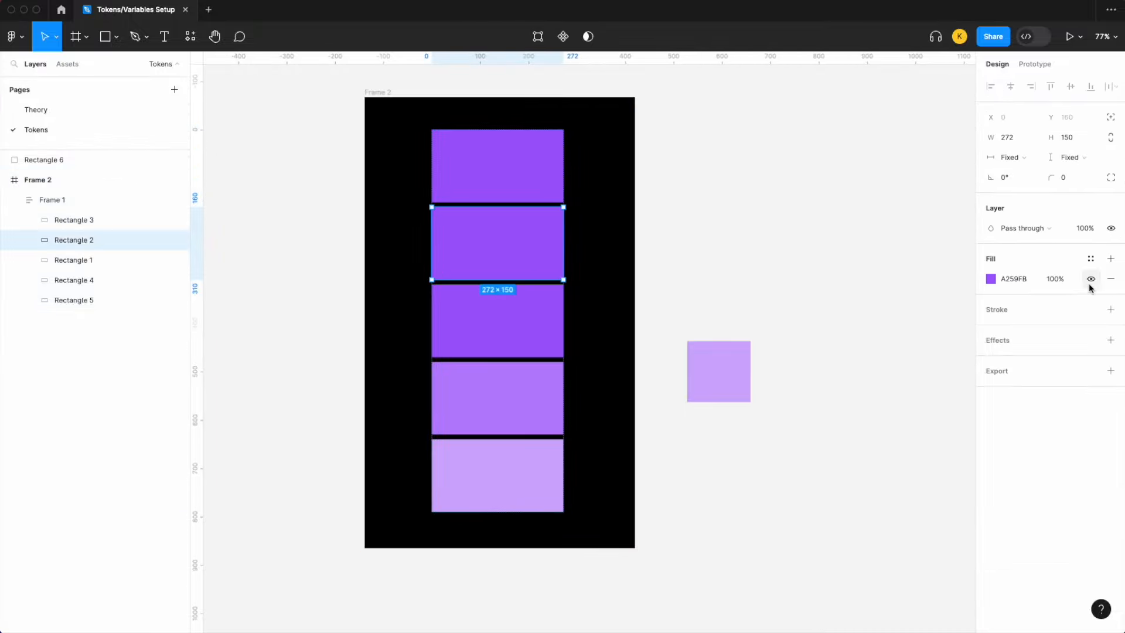
{"action": "left_click", "coordinate": [1064, 280]}
{"action": "type", "text": "70"}
{"action": "key", "text": "Return"}
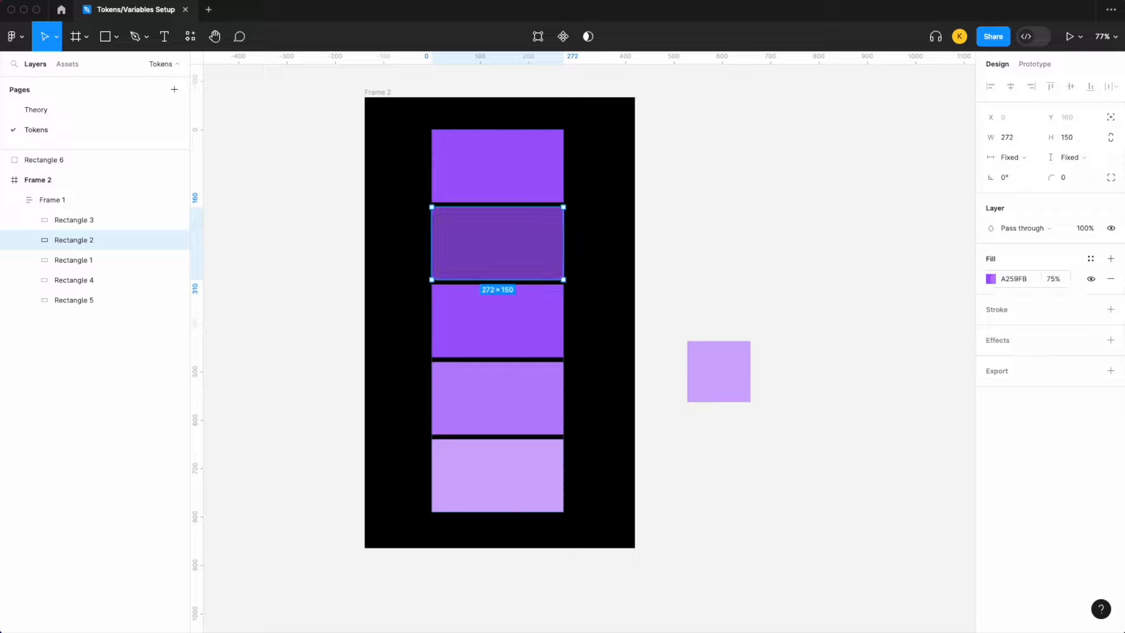
{"action": "left_click", "coordinate": [869, 279]}
Sample the darkened second rectangle's color, 7A43BC, into the helper rectangle's fill and copy its hex code.
{"action": "left_click", "coordinate": [727, 385]}
{"action": "left_click", "coordinate": [991, 259]}
{"action": "left_click", "coordinate": [843, 473]}
{"action": "left_click", "coordinate": [519, 276]}
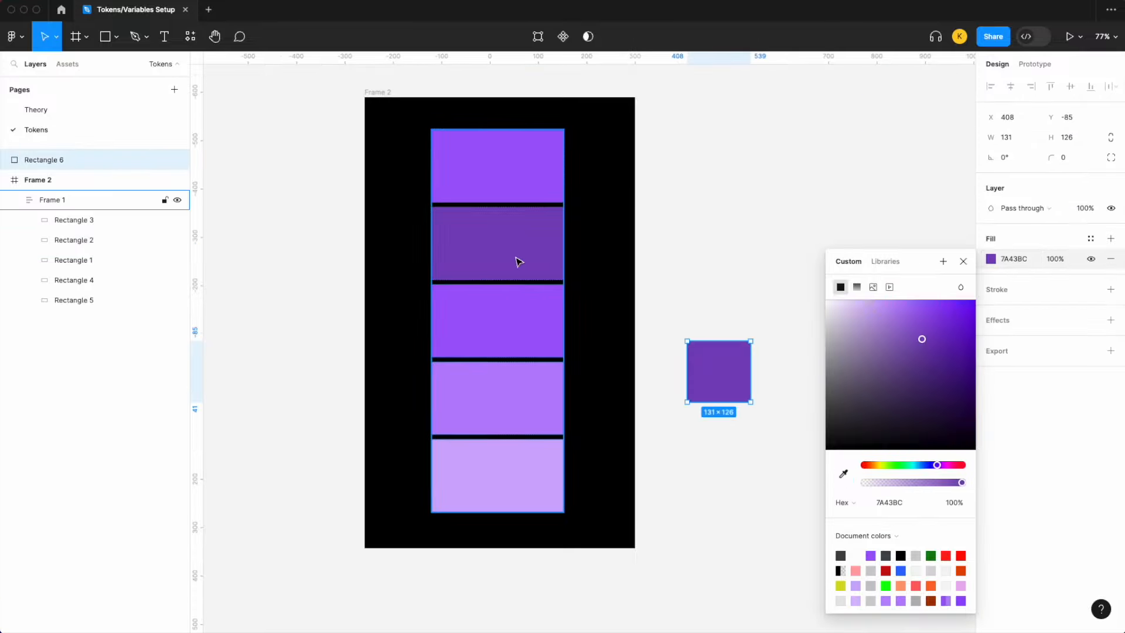
{"action": "left_click", "coordinate": [782, 300]}
{"action": "left_click", "coordinate": [743, 361]}
{"action": "left_click", "coordinate": [1020, 261]}
{"action": "key", "text": "super+c"}
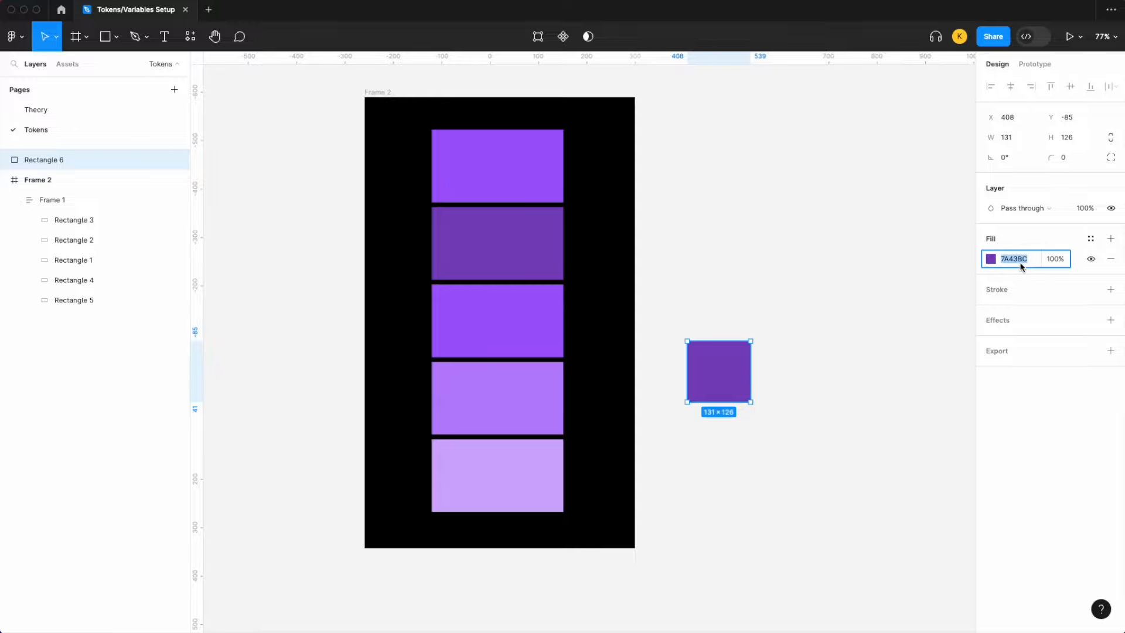
Restore the second rectangle's fill opacity to 100% and set its fill color to the copied 7A43BC.
{"action": "left_click", "coordinate": [510, 256]}
{"action": "left_click", "coordinate": [1059, 278]}
{"action": "type", "text": "100"}
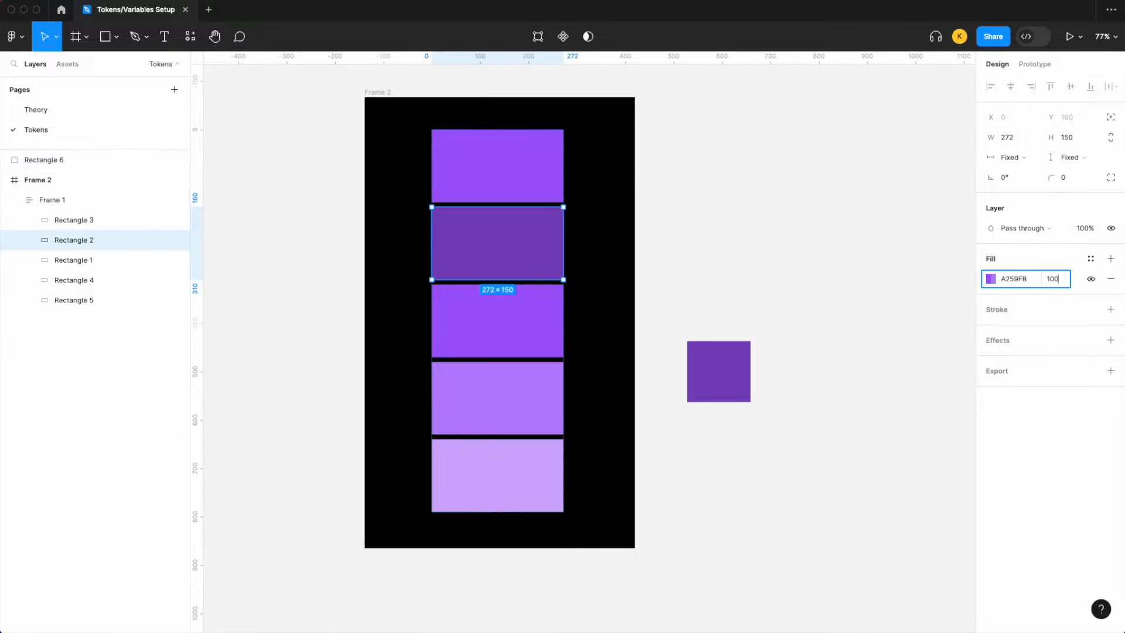
{"action": "key", "text": "Return"}
{"action": "left_click", "coordinate": [1027, 280]}
{"action": "key", "text": "super+v"}
{"action": "key", "text": "Return"}
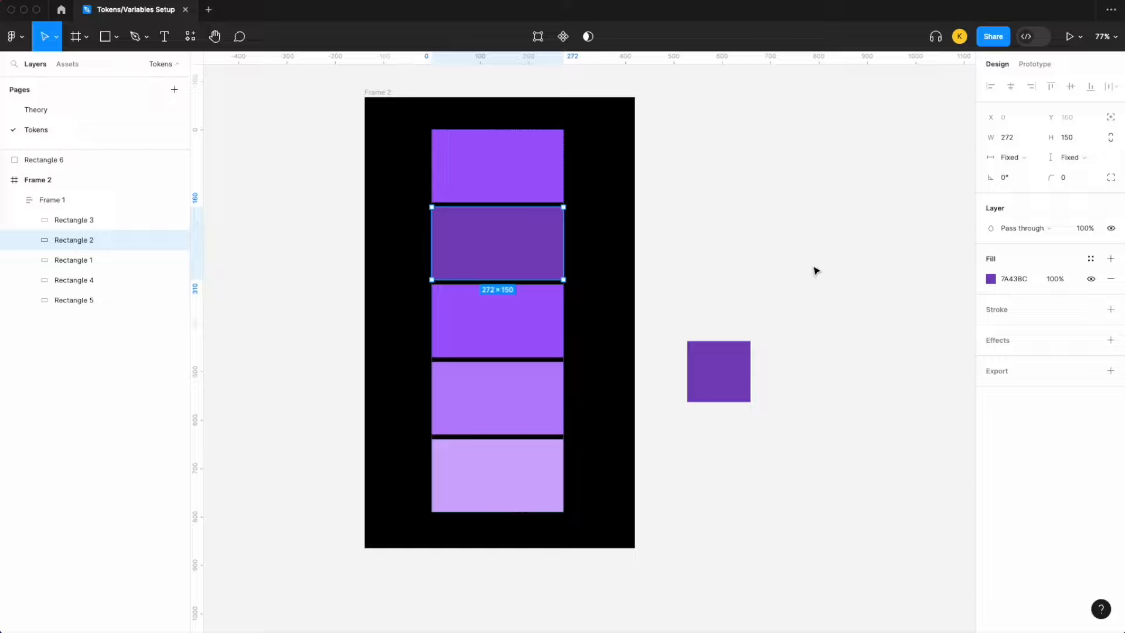
{"action": "key", "text": "Escape"}
Set the fill opacity of the top rectangle in the column to 50% over the black frame.
{"action": "left_click", "coordinate": [505, 163]}
{"action": "left_click", "coordinate": [1059, 279]}
{"action": "type", "text": "50"}
{"action": "key", "text": "Return"}
{"action": "left_click", "coordinate": [845, 286]}
Sample the darkened top rectangle's color, 512D7E, into the helper rectangle's fill and copy its hex code.
{"action": "left_click", "coordinate": [730, 369]}
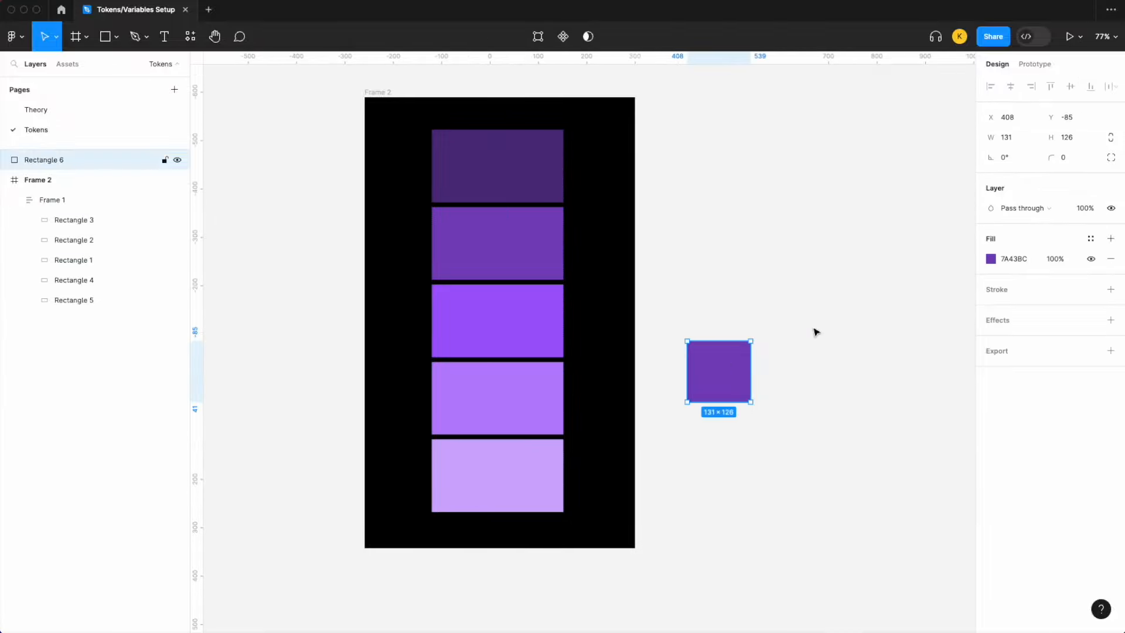
{"action": "left_click", "coordinate": [991, 258]}
{"action": "left_click", "coordinate": [844, 473]}
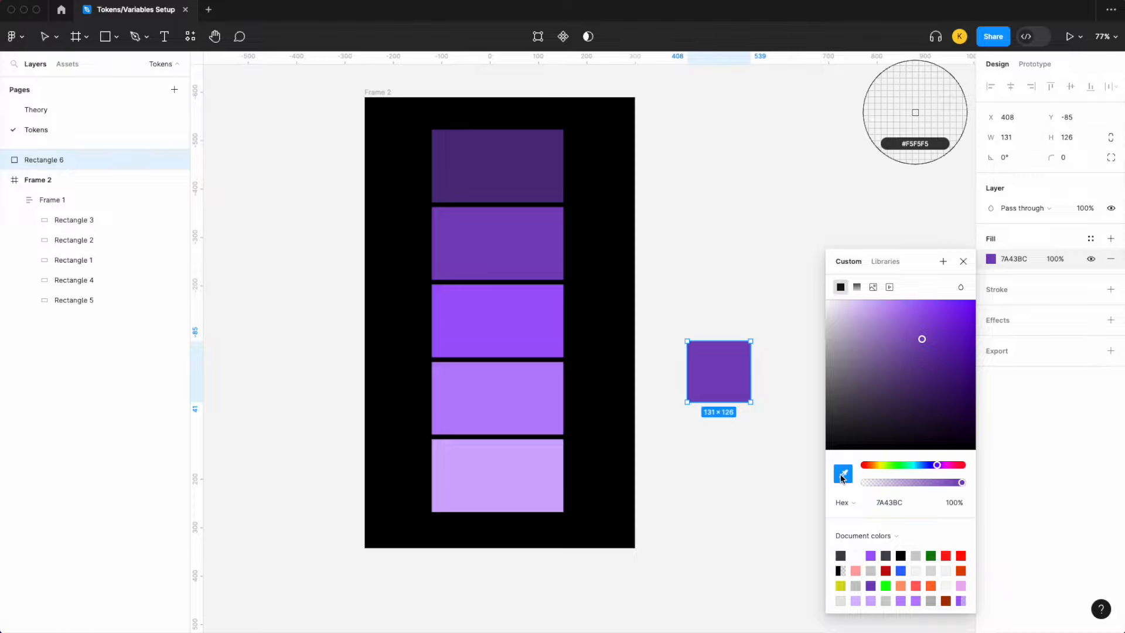
{"action": "left_click", "coordinate": [547, 171]}
{"action": "left_click", "coordinate": [1024, 260]}
{"action": "left_click", "coordinate": [792, 251]}
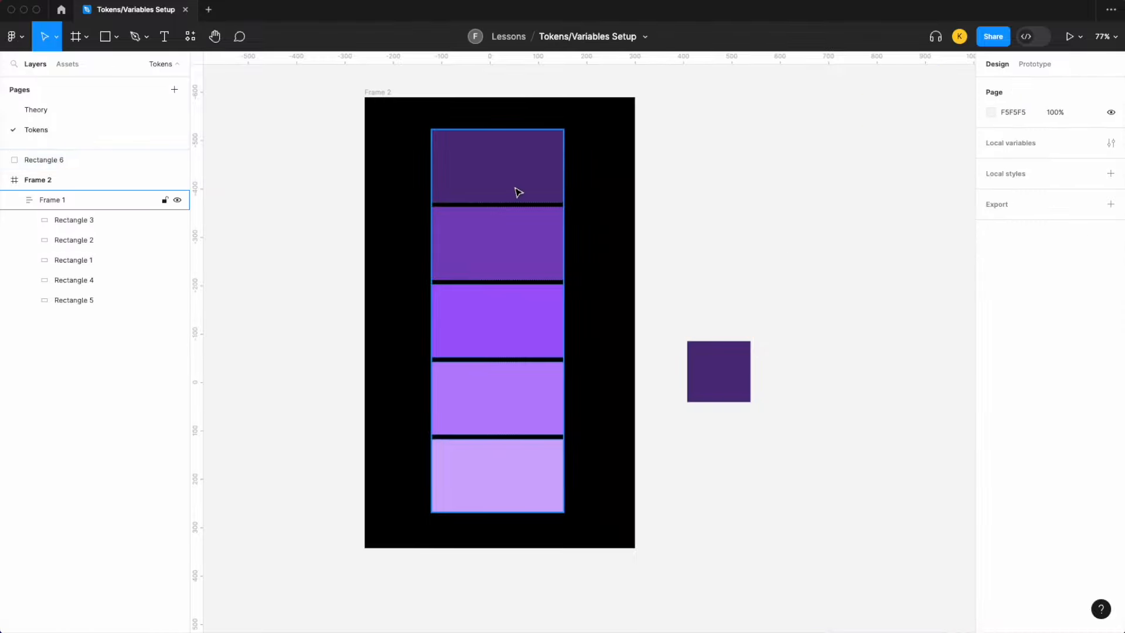
Restore the top rectangle's fill opacity to 100% and set its fill color to the copied 512D7E.
{"action": "left_click", "coordinate": [515, 192]}
{"action": "left_click", "coordinate": [1055, 279]}
{"action": "type", "text": "100"}
{"action": "key", "text": "Return"}
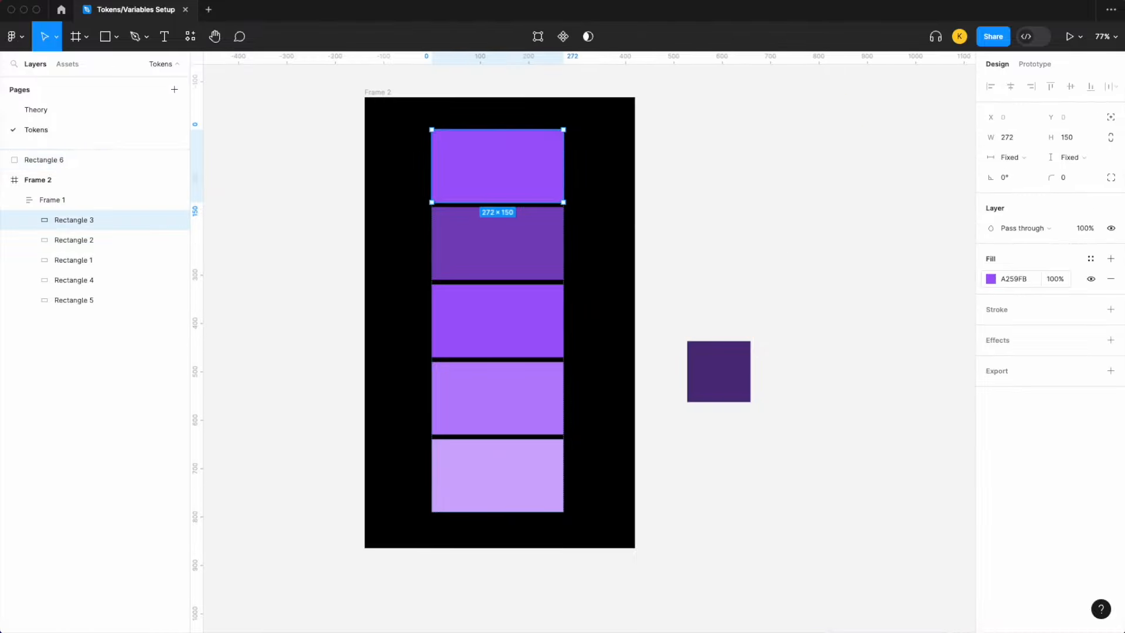
{"action": "left_click", "coordinate": [1024, 279]}
{"action": "type", "text": "512D7E"}
{"action": "key", "text": "Return"}
{"action": "left_click", "coordinate": [879, 276]}
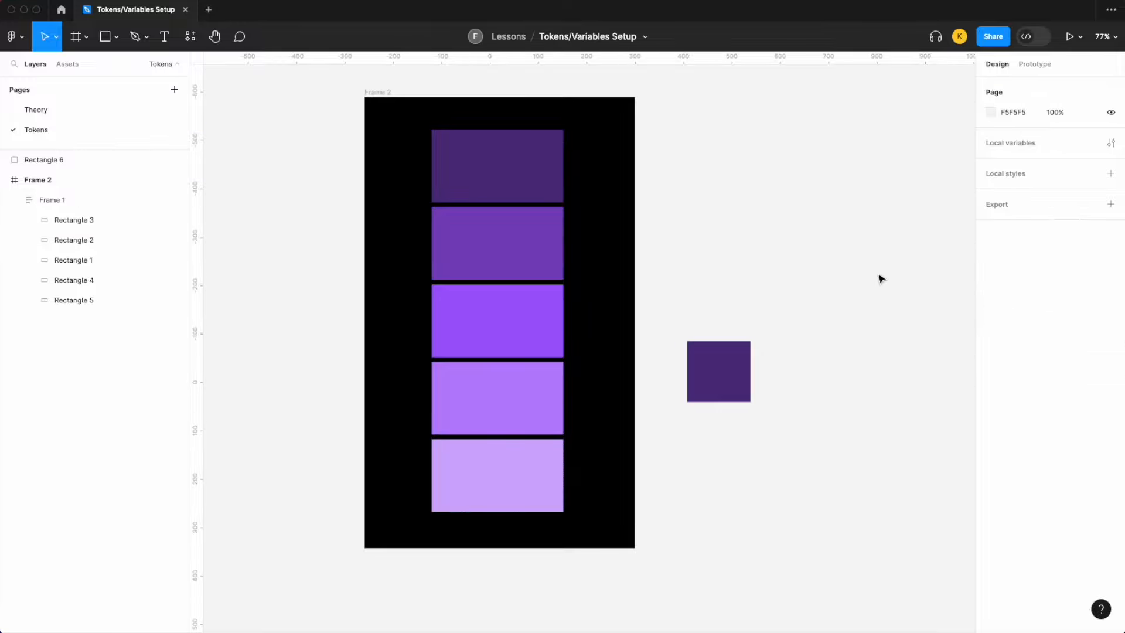
Set the black frame's fill to white and delete the helper rectangle beside it.
{"action": "left_click", "coordinate": [425, 118]}
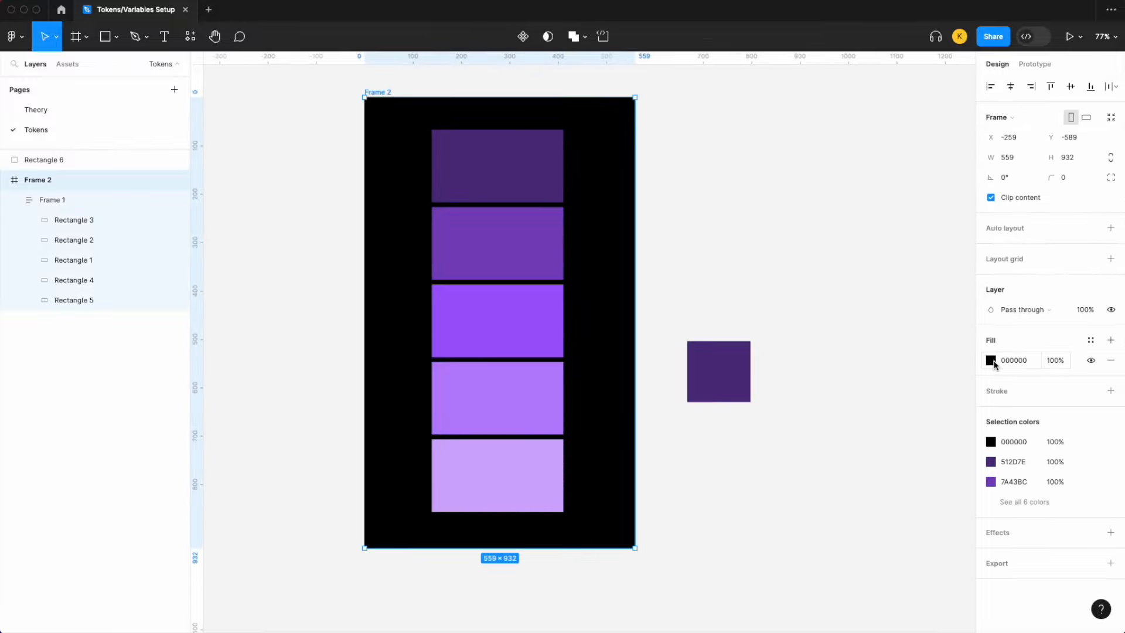
{"action": "left_click", "coordinate": [990, 360]}
{"action": "left_click_drag", "start_coordinate": [896, 351], "coordinate": [746, 238]}
{"action": "left_click", "coordinate": [746, 238]}
{"action": "left_click", "coordinate": [716, 363]}
{"action": "key", "text": "Delete"}
{"action": "scroll", "coordinate": [738, 337], "scroll_direction": "left", "scroll_amount": 2}
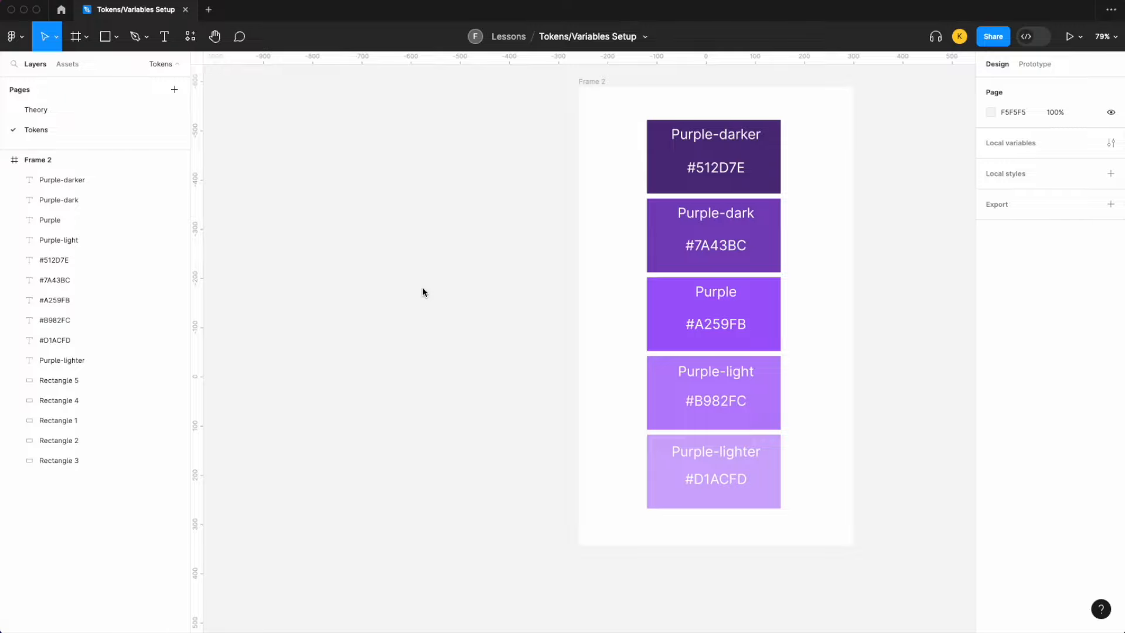
Run the Tokens Studio for Figma plugin and start a new empty token file.
{"action": "scroll", "coordinate": [425, 292], "scroll_direction": "right", "scroll_amount": 2}
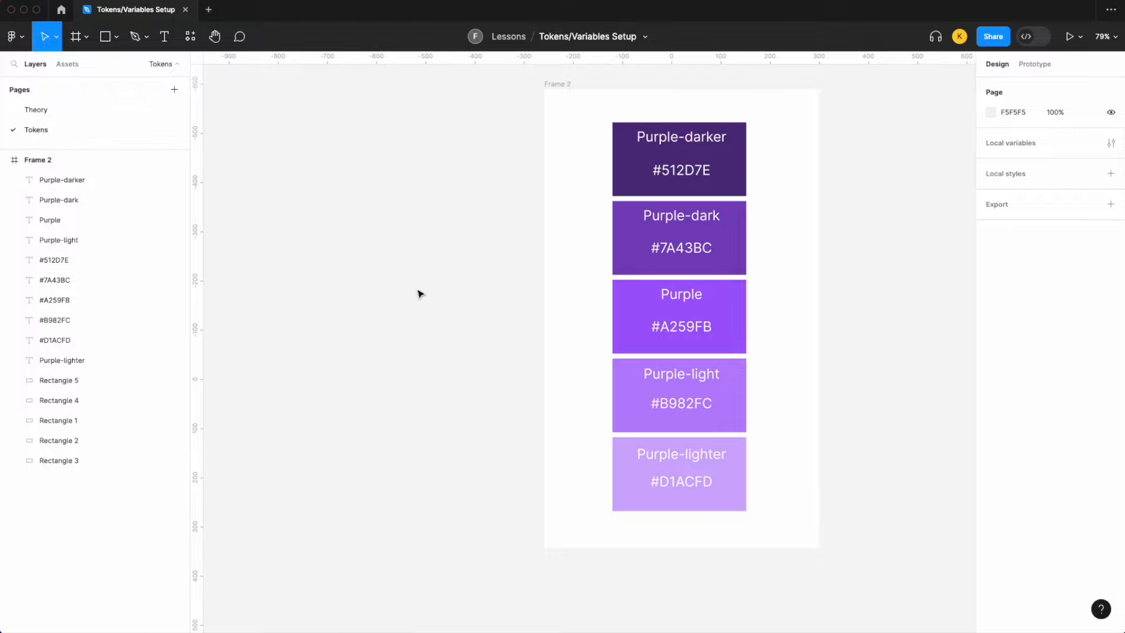
{"action": "left_click", "coordinate": [299, 0]}
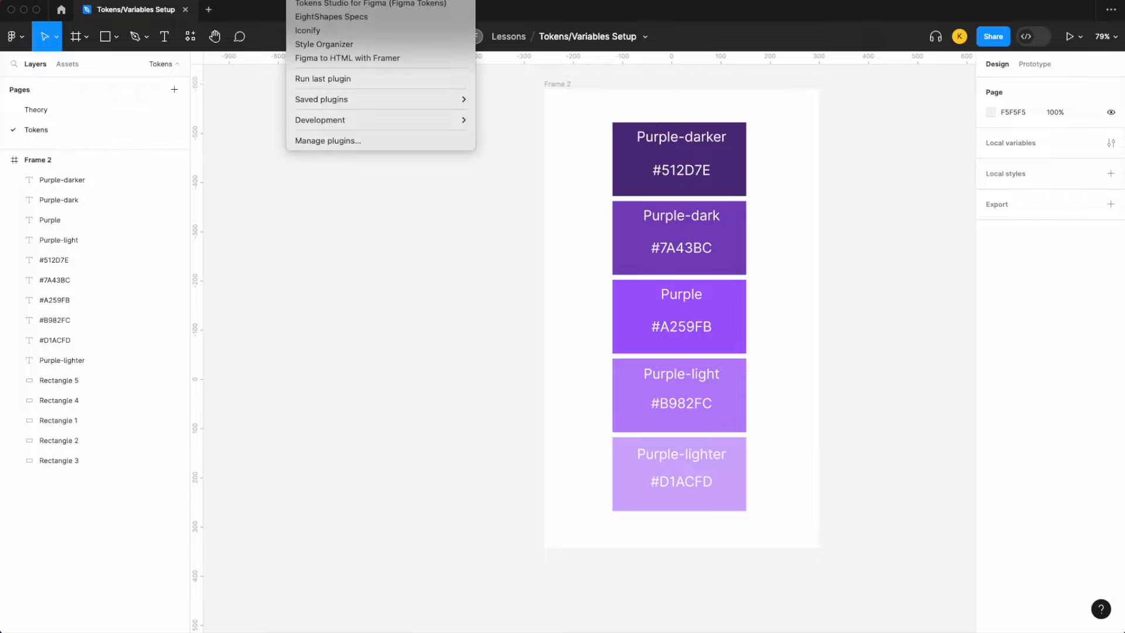
{"action": "left_click", "coordinate": [319, 2]}
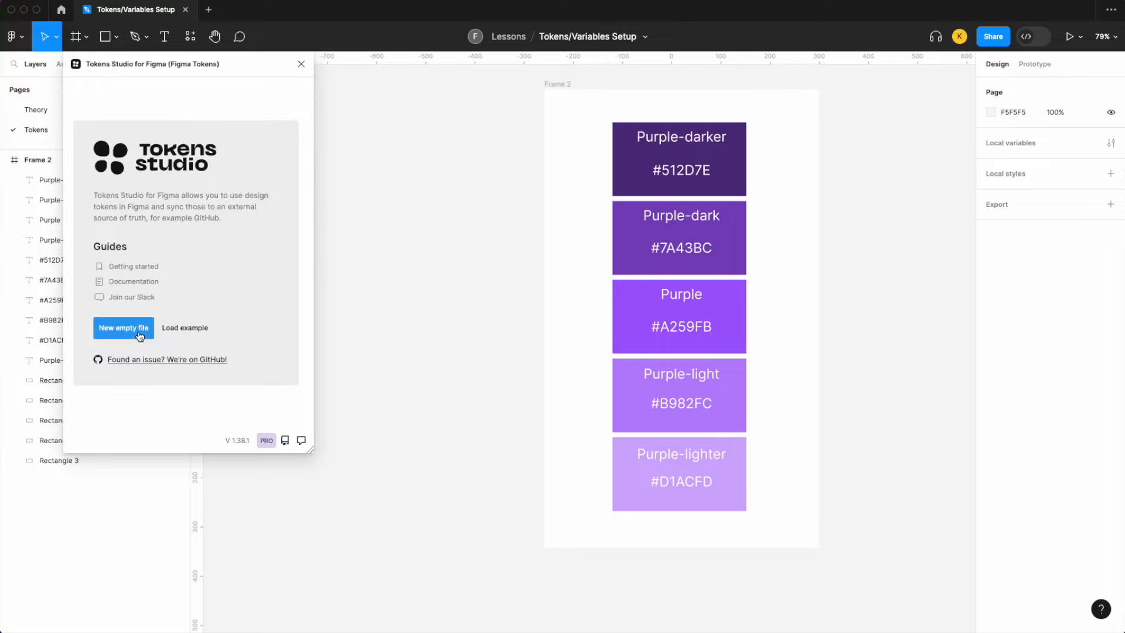
{"action": "left_click", "coordinate": [141, 333]}
Rename the global token set as brand.
{"action": "right_click", "coordinate": [97, 144]}
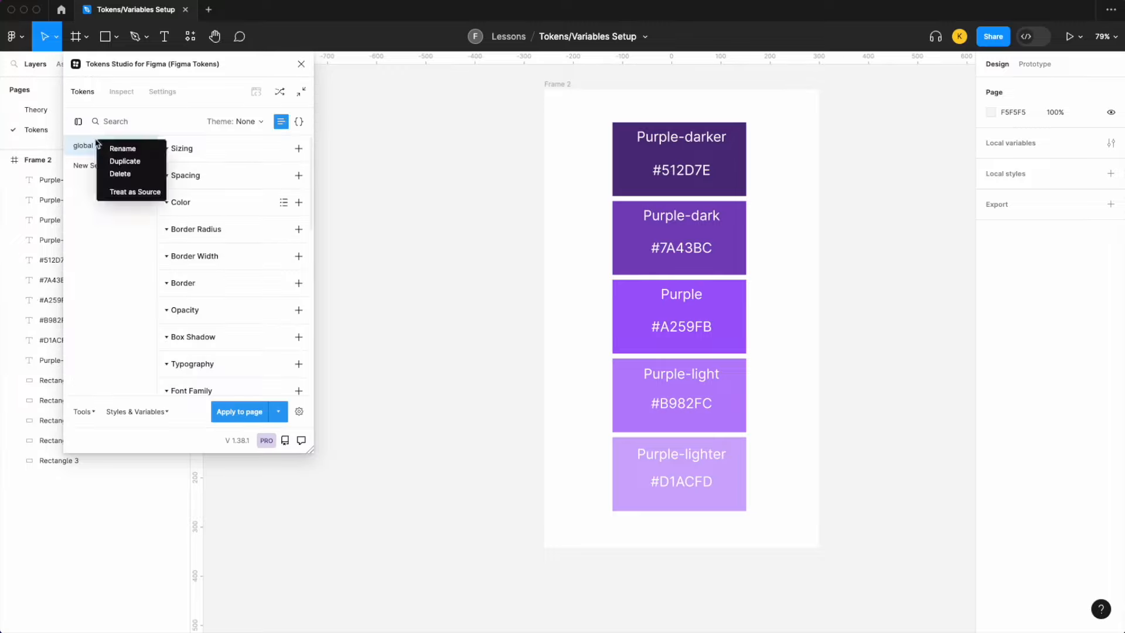
{"action": "left_click", "coordinate": [116, 156]}
{"action": "type", "text": "brand"}
{"action": "left_click", "coordinate": [214, 286]}
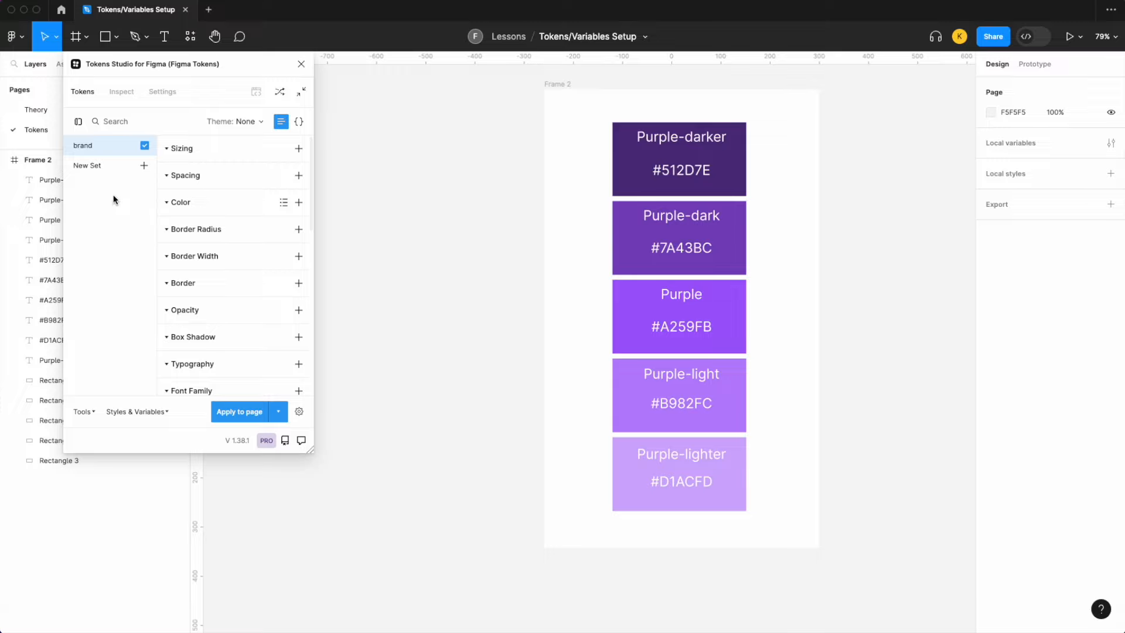
Delete the brand token set.
{"action": "right_click", "coordinate": [107, 151]}
{"action": "left_click", "coordinate": [131, 184]}
{"action": "left_click", "coordinate": [245, 279]}
Create two token sets named brand/default and alias/default.
{"action": "left_click", "coordinate": [143, 146]}
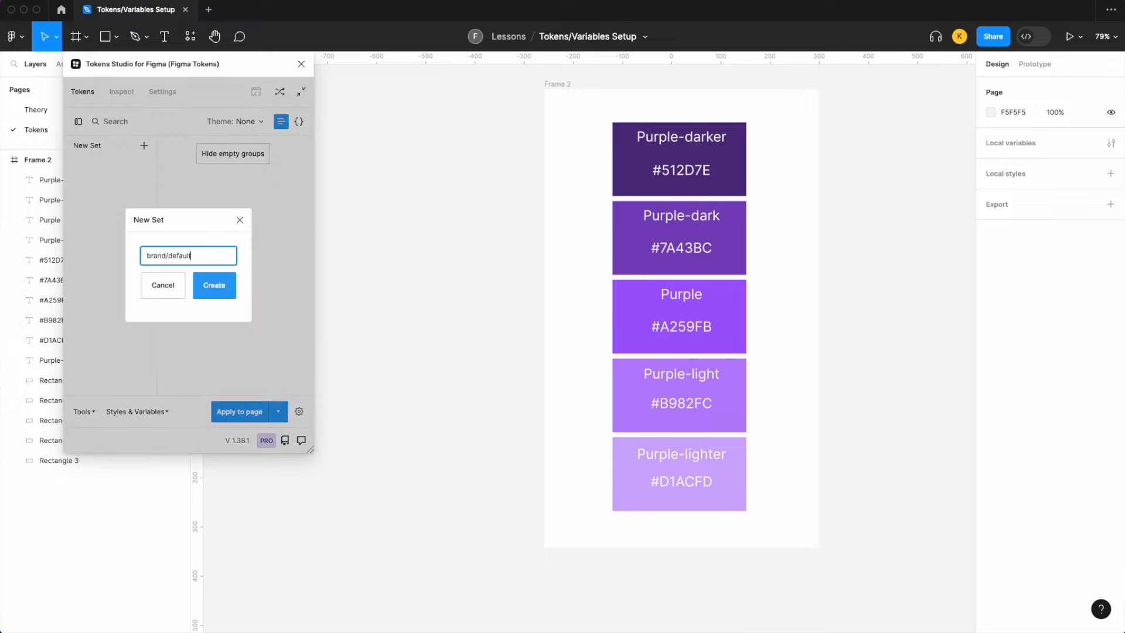
{"action": "left_click", "coordinate": [210, 286]}
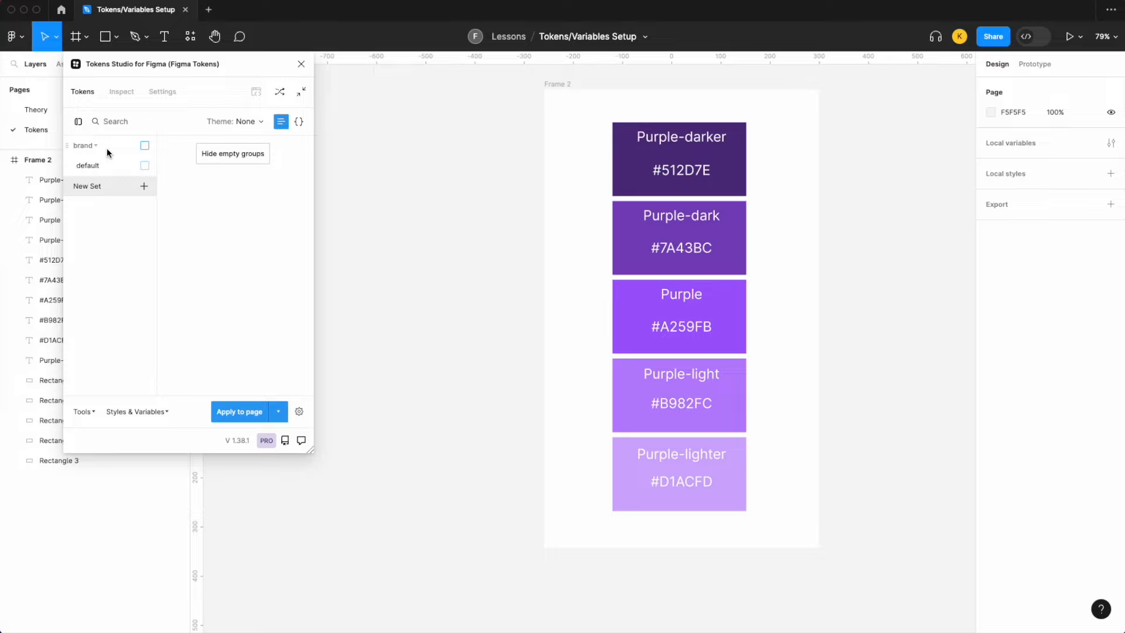
{"action": "left_click", "coordinate": [103, 186]}
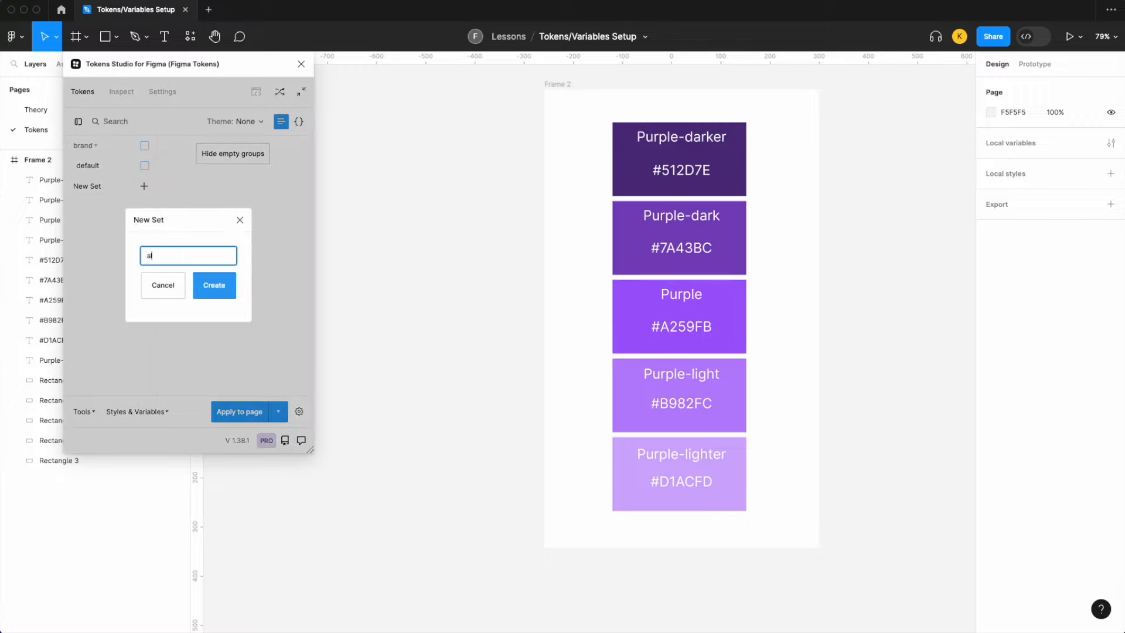
{"action": "type", "text": "alias/default"}
{"action": "left_click", "coordinate": [231, 289]}
Create the token sets mapped/light and mapped/dark.
{"action": "left_click", "coordinate": [144, 227]}
{"action": "type", "text": "ght"}
{"action": "left_click", "coordinate": [215, 285]}
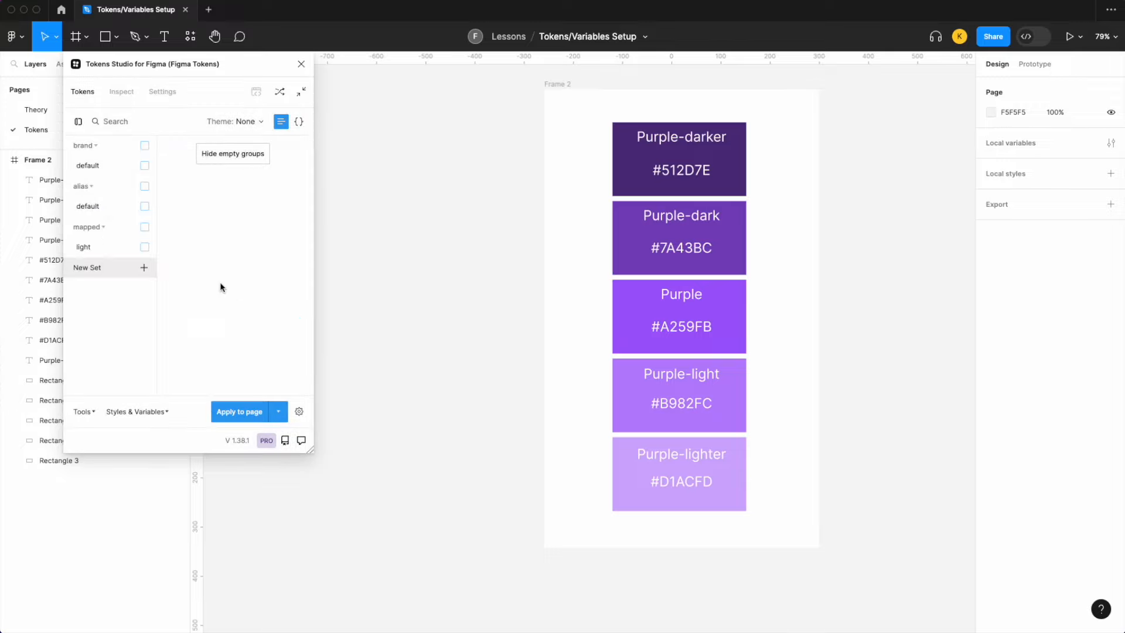
{"action": "left_click", "coordinate": [117, 268]}
{"action": "type", "text": "mapped/"}
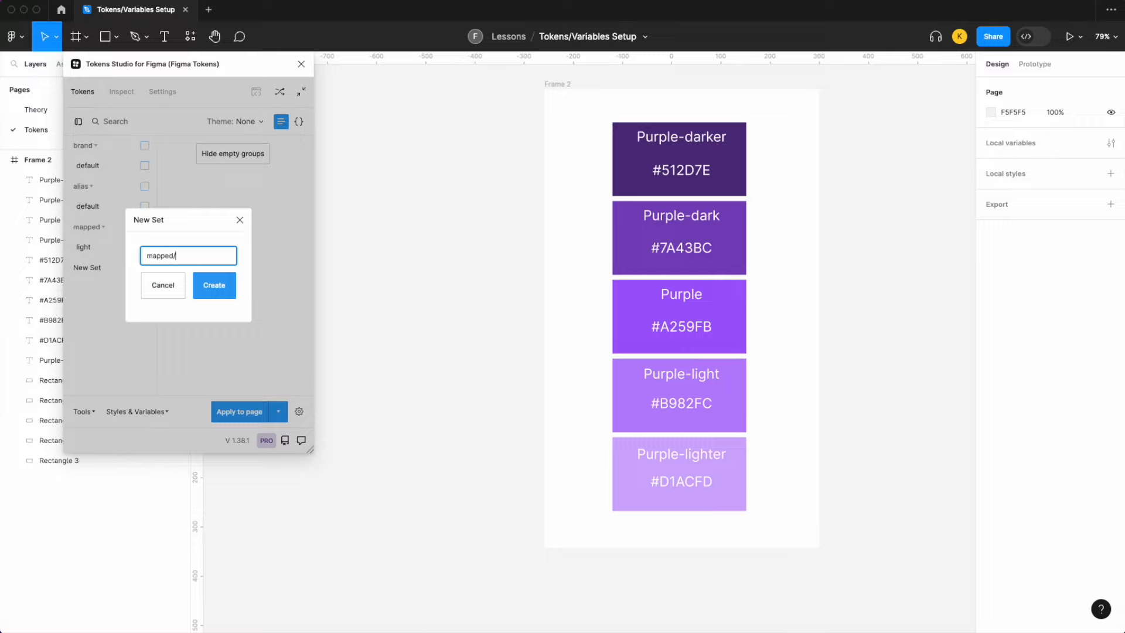
{"action": "type", "text": "dark"}
{"action": "left_click", "coordinate": [222, 293]}
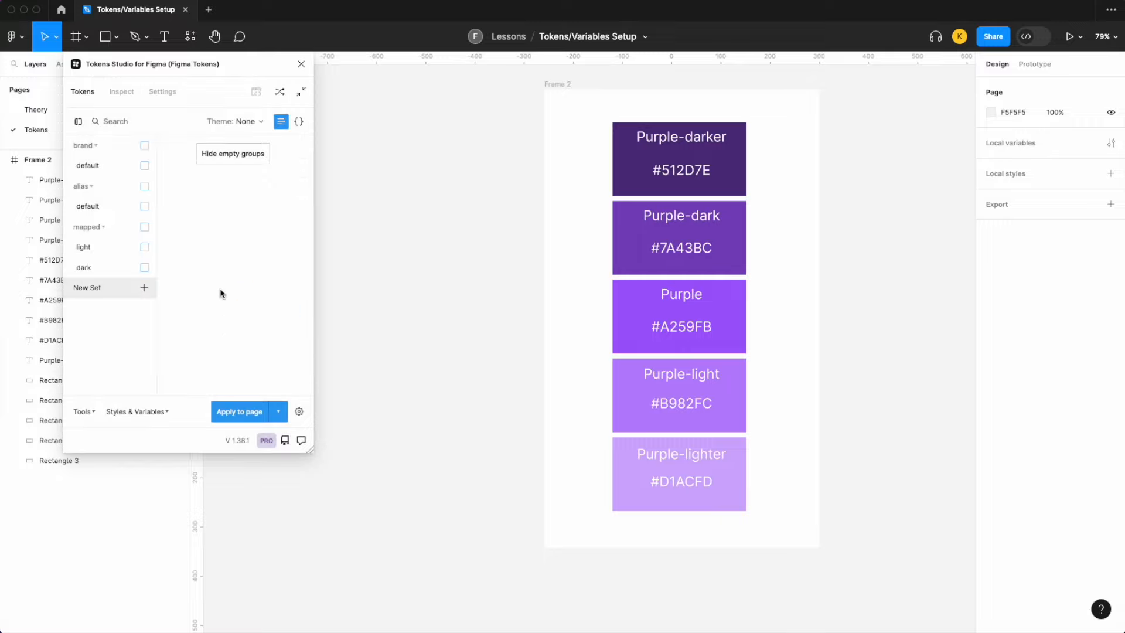
Create a border radius token named radius.none with value 0 in the brand group's default set.
{"action": "left_click", "coordinate": [108, 167]}
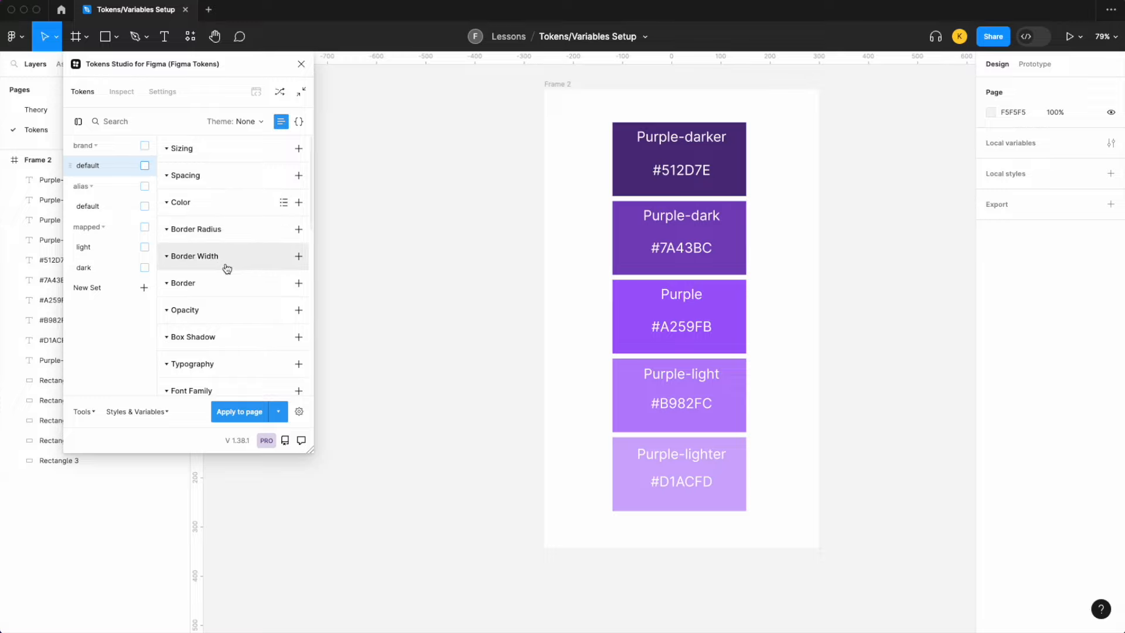
{"action": "scroll", "coordinate": [283, 275], "scroll_direction": "down", "scroll_amount": 1}
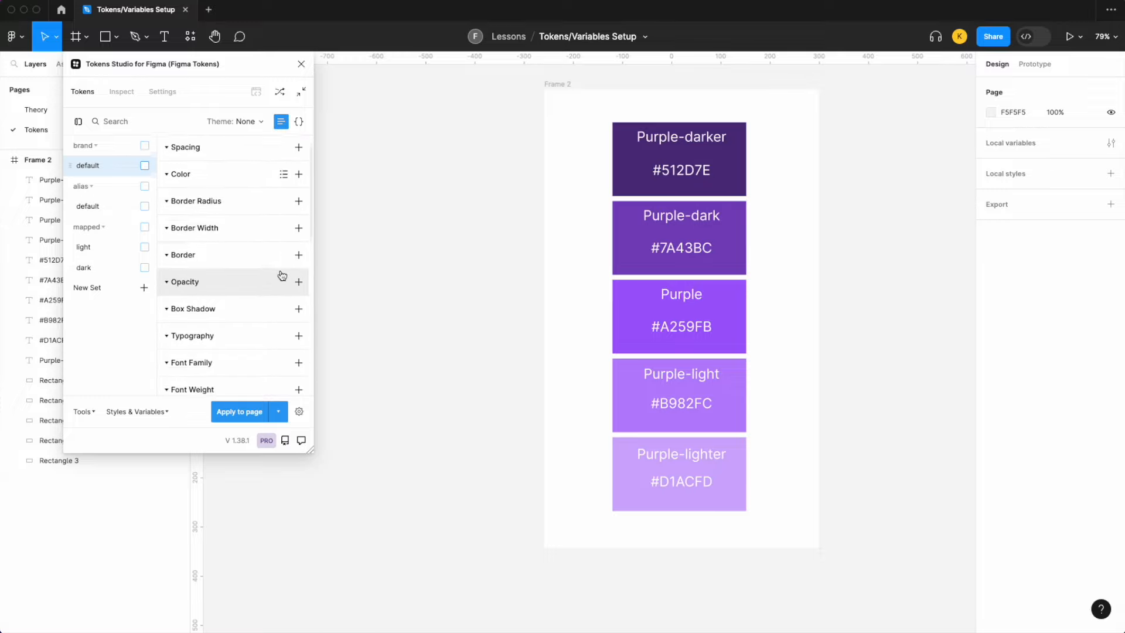
{"action": "scroll", "coordinate": [287, 252], "scroll_direction": "up", "scroll_amount": 1}
{"action": "left_click", "coordinate": [299, 221]}
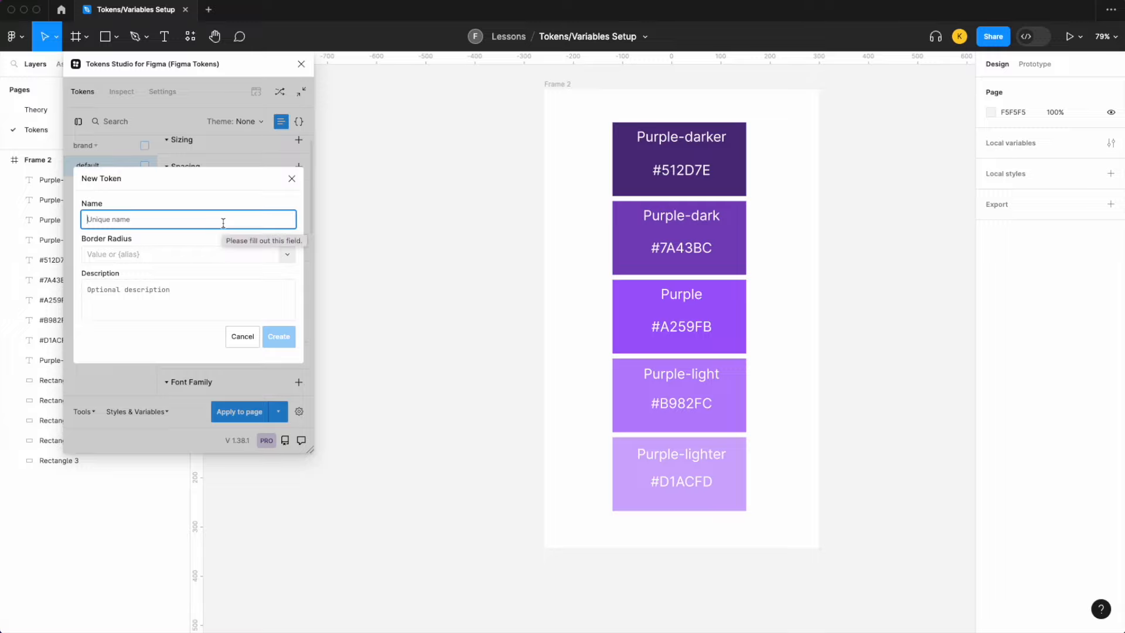
{"action": "type", "text": "radius.none"}
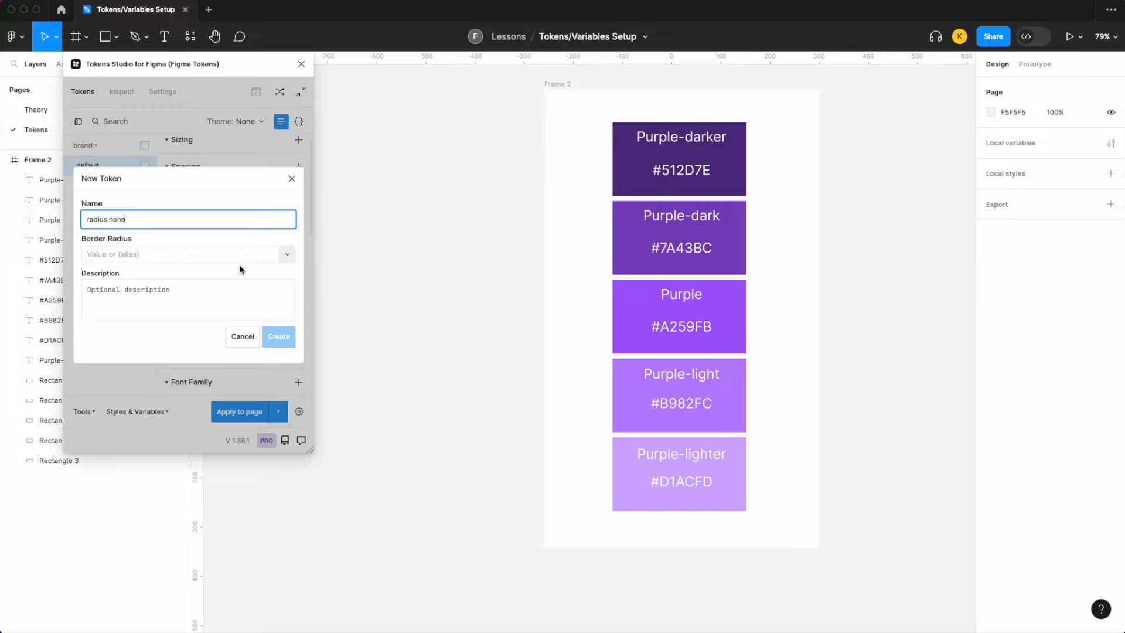
{"action": "left_click", "coordinate": [133, 257]}
{"action": "type", "text": "0"}
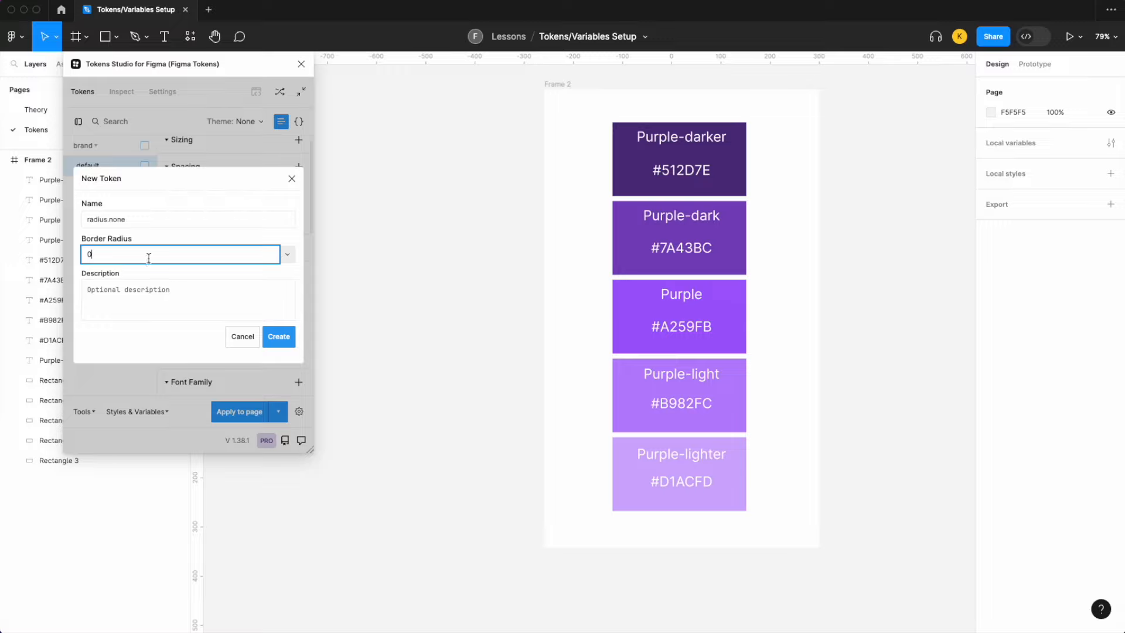
{"action": "left_click", "coordinate": [276, 339]}
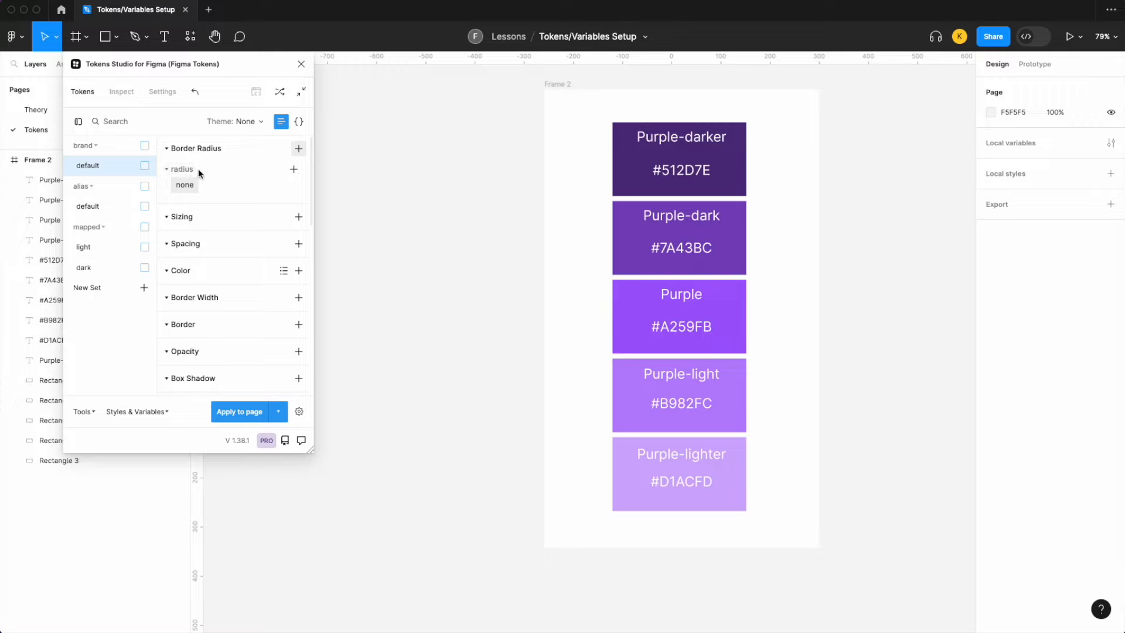
Add a border radius token named radiusComponent.input with value 0.
{"action": "left_click", "coordinate": [299, 150]}
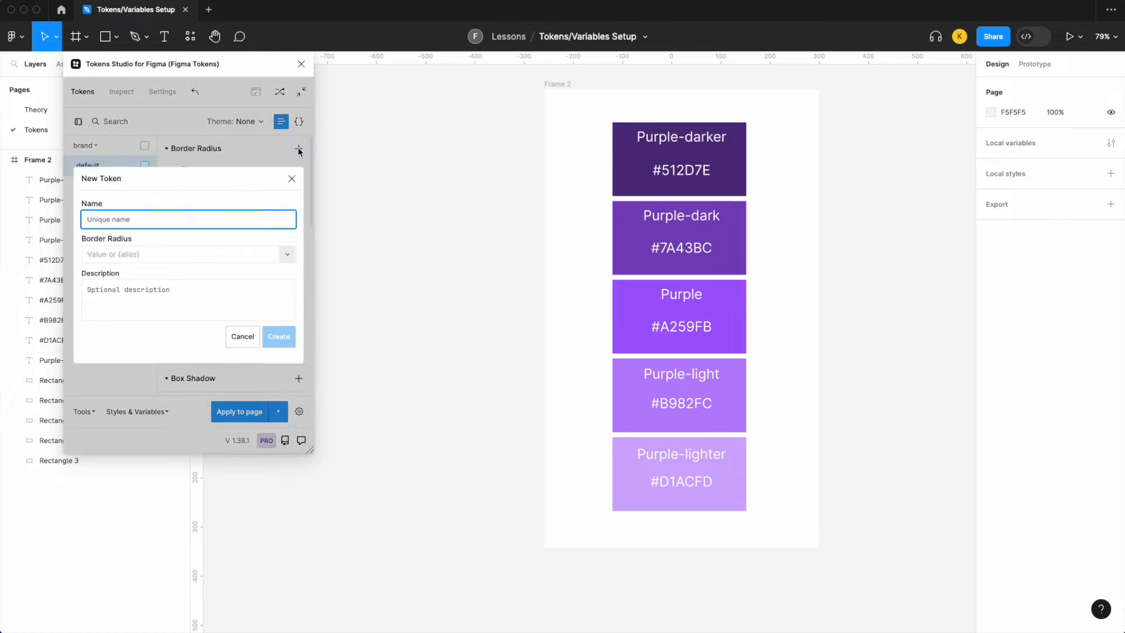
{"action": "type", "text": "radiusComponent.input"}
{"action": "left_click", "coordinate": [235, 260]}
{"action": "type", "text": "0"}
{"action": "left_click", "coordinate": [279, 336]}
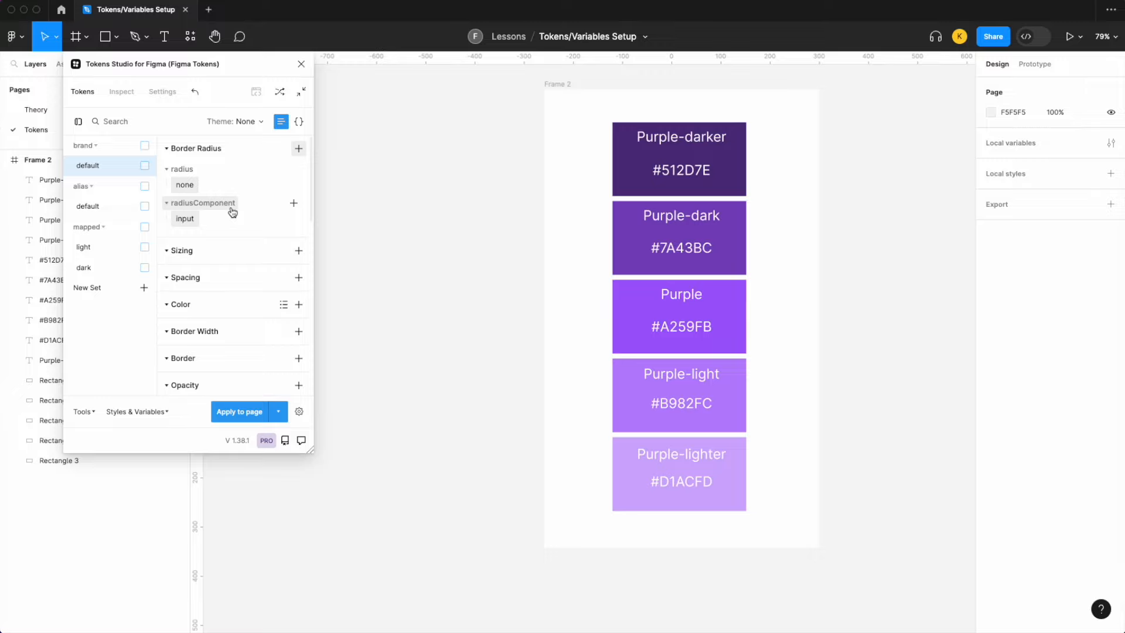
Add a border radius token named radius.xs with value 2.
{"action": "left_click", "coordinate": [298, 149]}
{"action": "type", "text": "ra"}
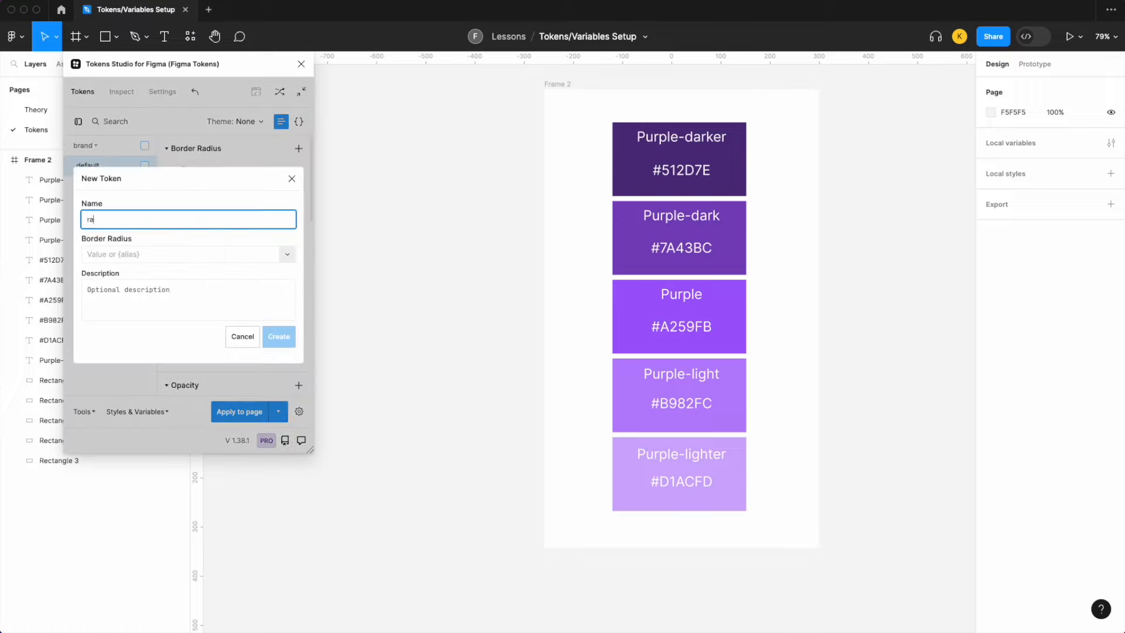
{"action": "type", "text": "dius.xs"}
{"action": "left_click", "coordinate": [234, 253]}
{"action": "type", "text": "2"}
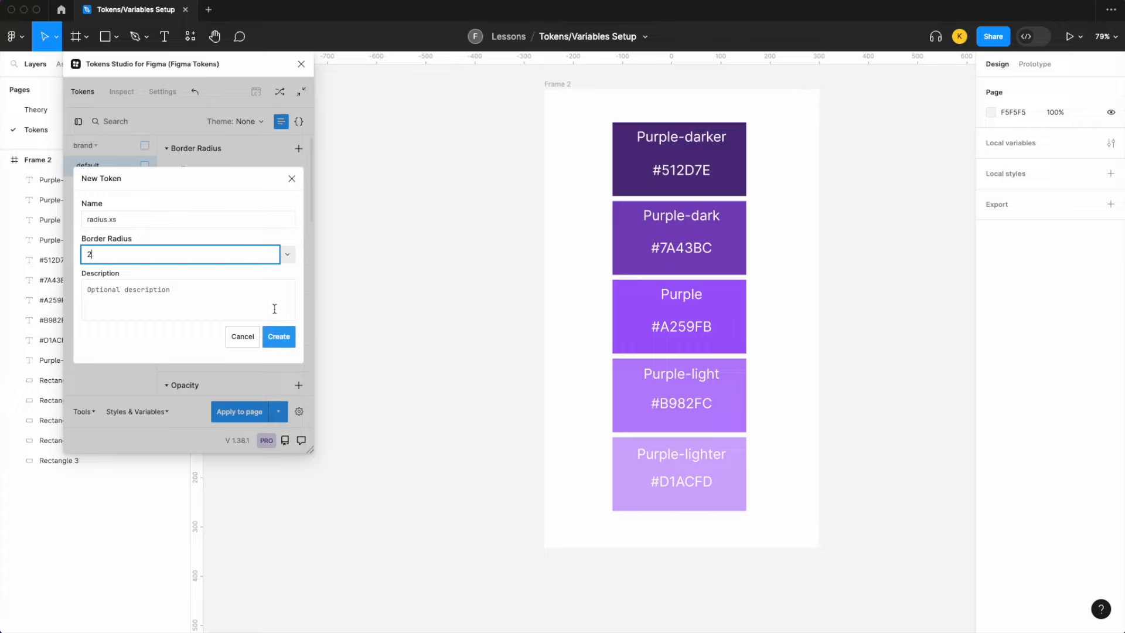
{"action": "left_click", "coordinate": [279, 341]}
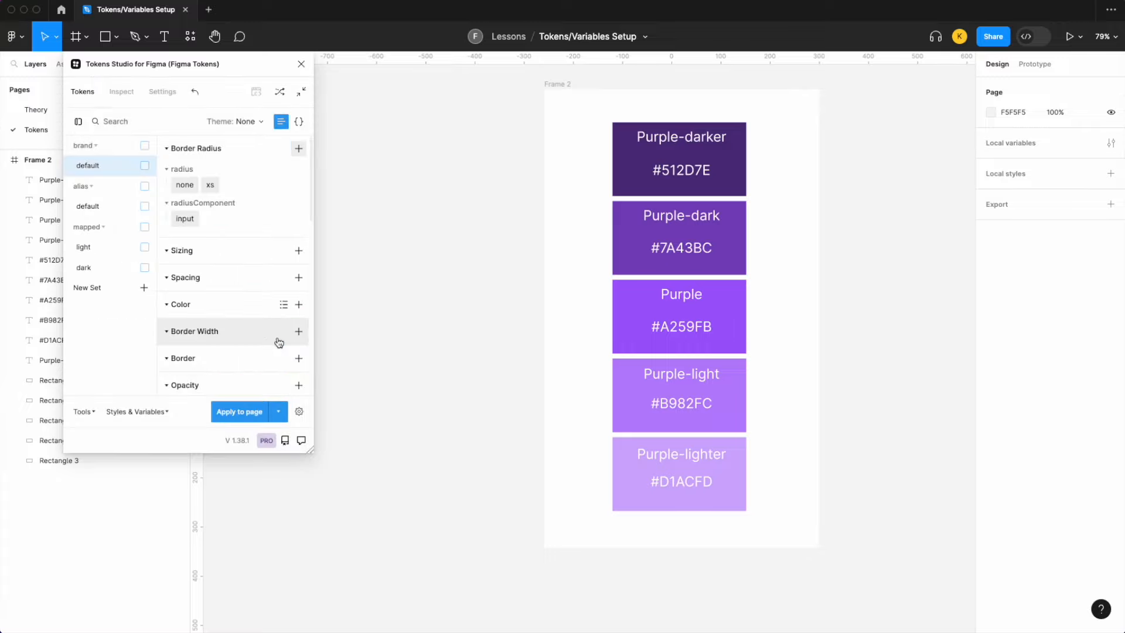
Add a border radius token named radius.sm with value 4.
{"action": "left_click", "coordinate": [299, 149]}
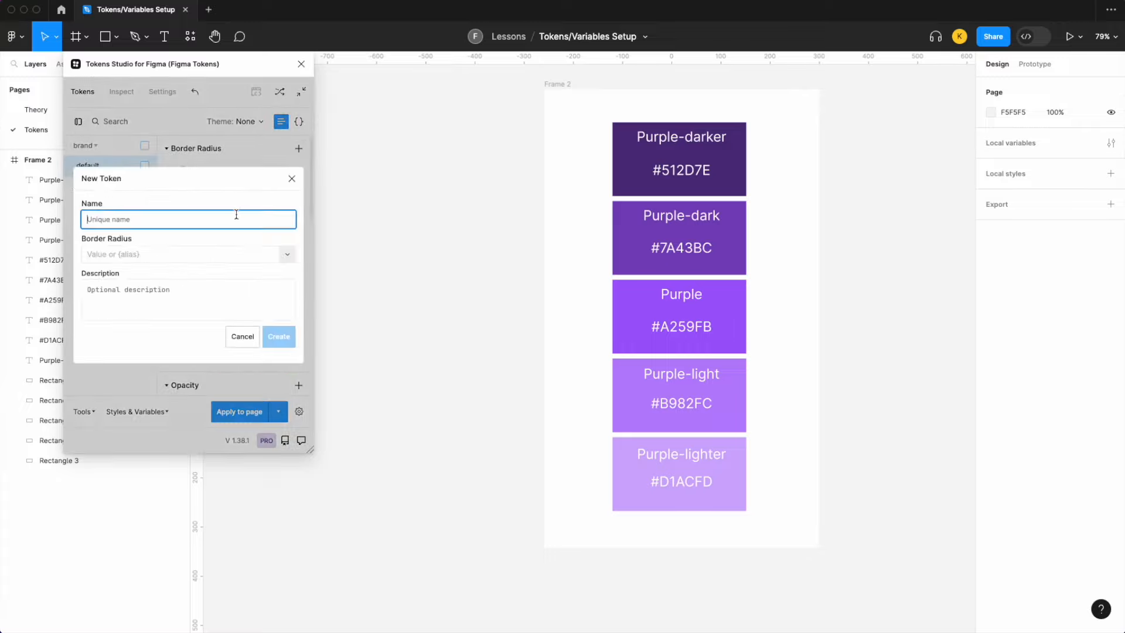
{"action": "type", "text": "radius.sm"}
{"action": "left_click", "coordinate": [218, 254]}
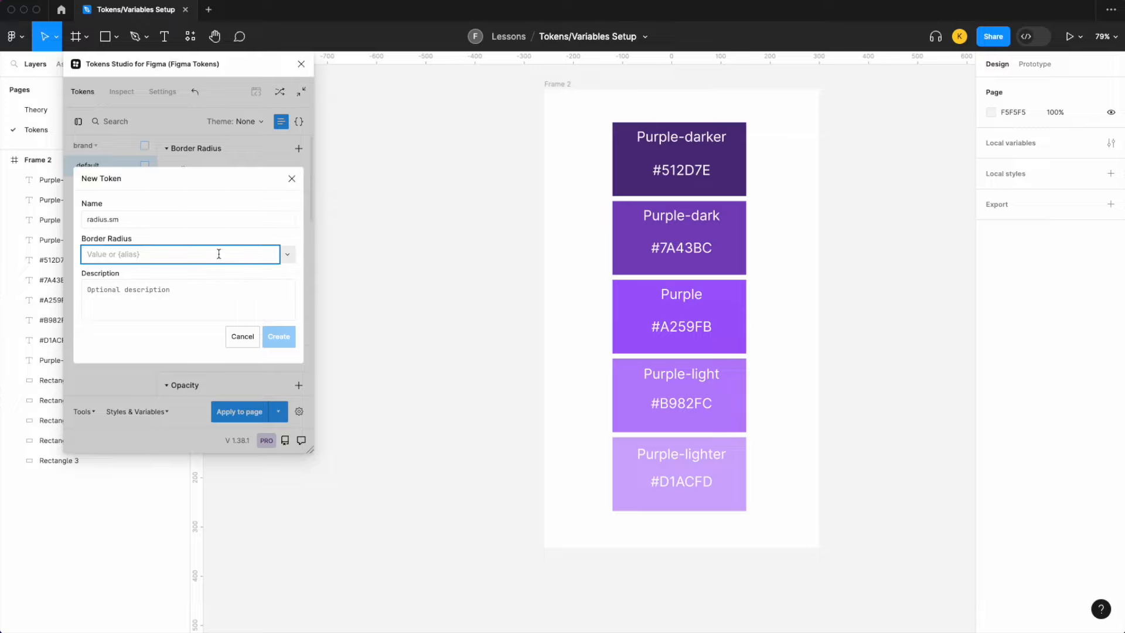
{"action": "type", "text": "4"}
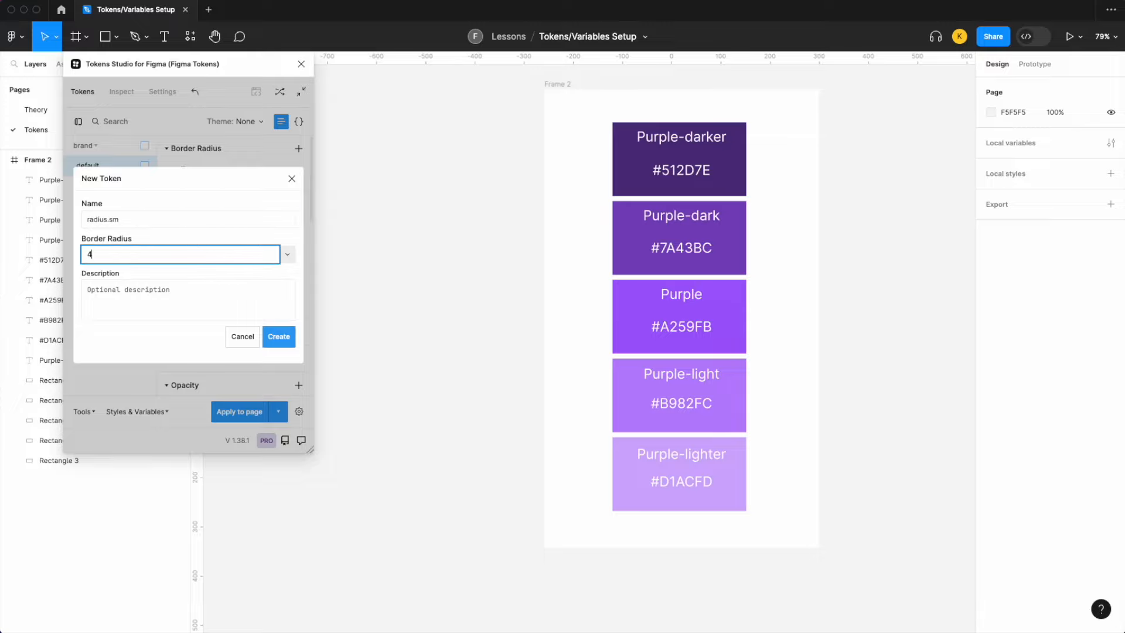
{"action": "left_click", "coordinate": [279, 337]}
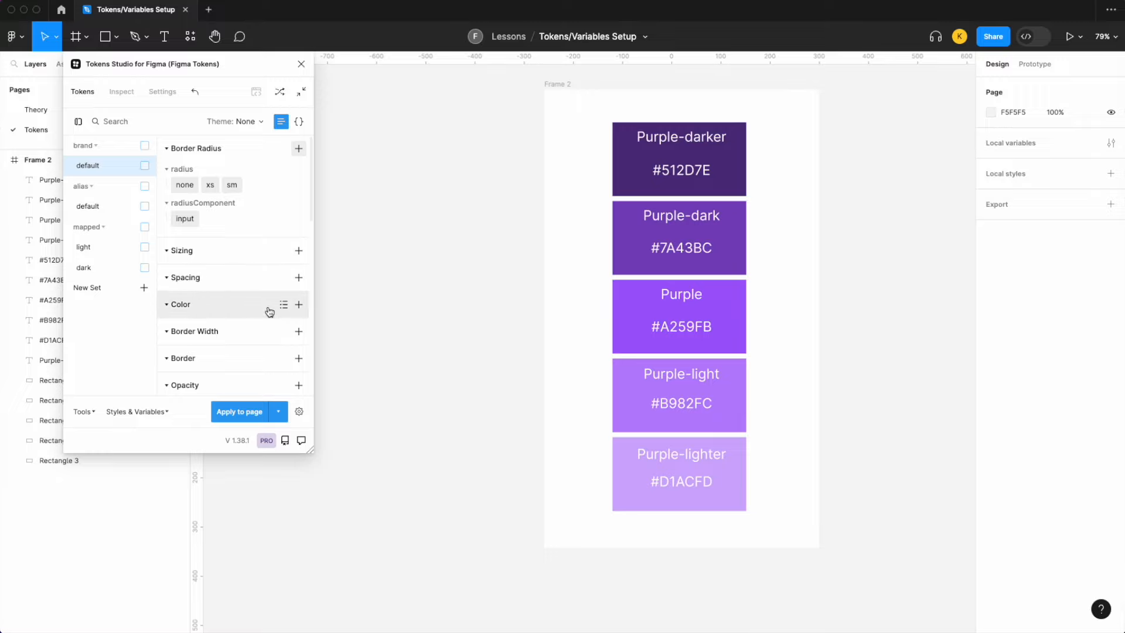
Start a new color token and give it the hex code #D1ACFD copied from the Purple-lighter swatch.
{"action": "scroll", "coordinate": [269, 312], "scroll_direction": "down", "scroll_amount": 1}
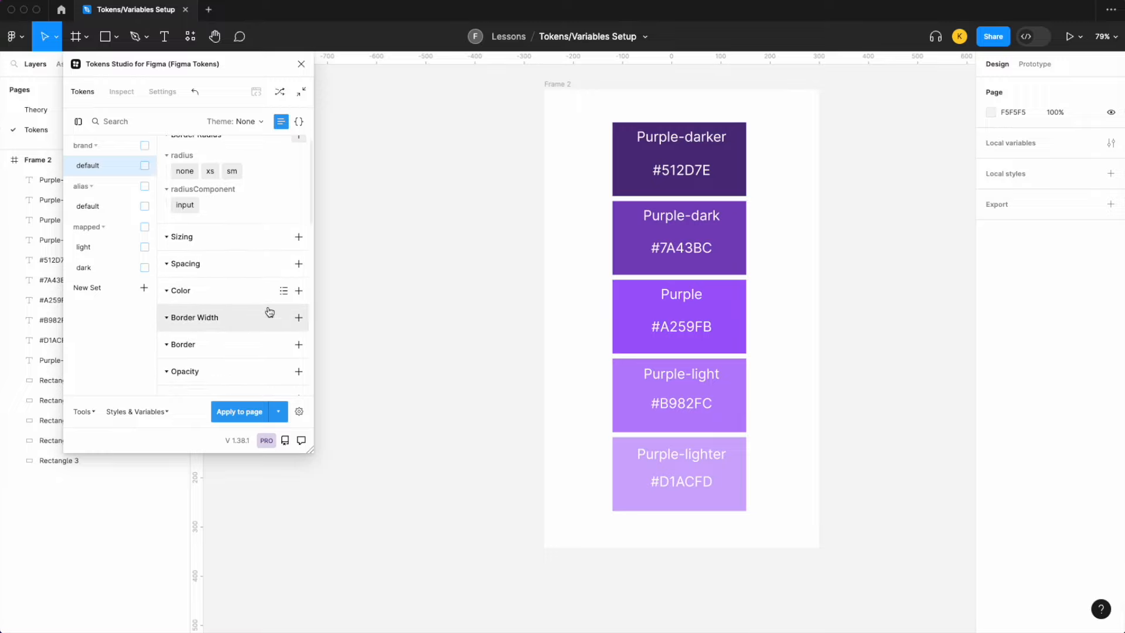
{"action": "left_click", "coordinate": [299, 292]}
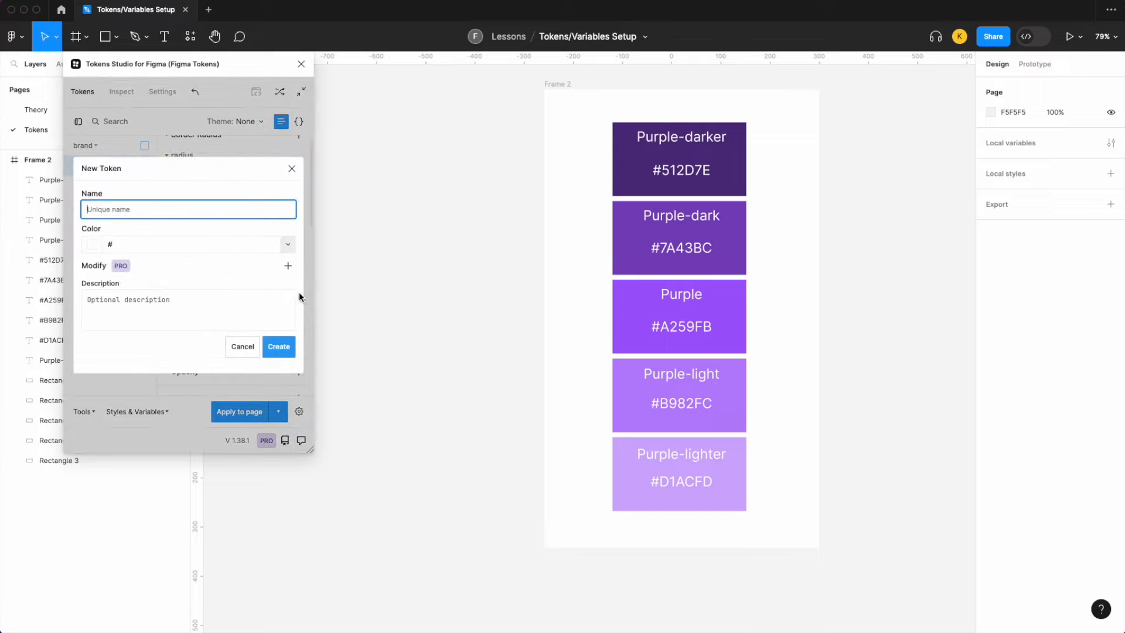
{"action": "double_click", "coordinate": [678, 479]}
{"action": "key", "text": "super+c"}
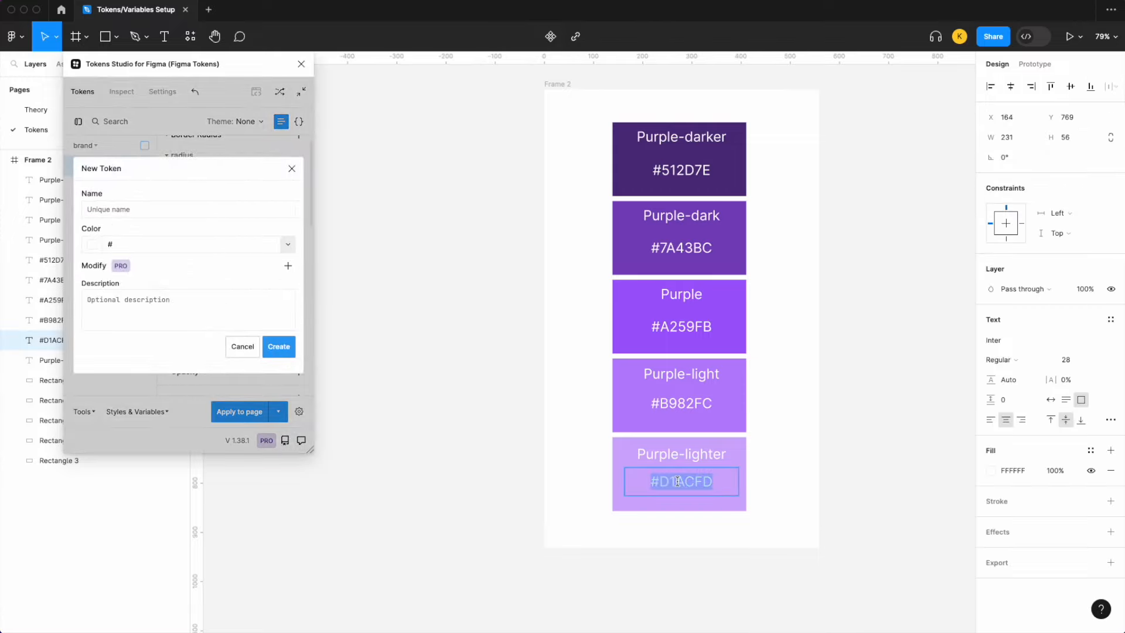
{"action": "left_click", "coordinate": [163, 246]}
{"action": "key", "text": "BackSpace"}
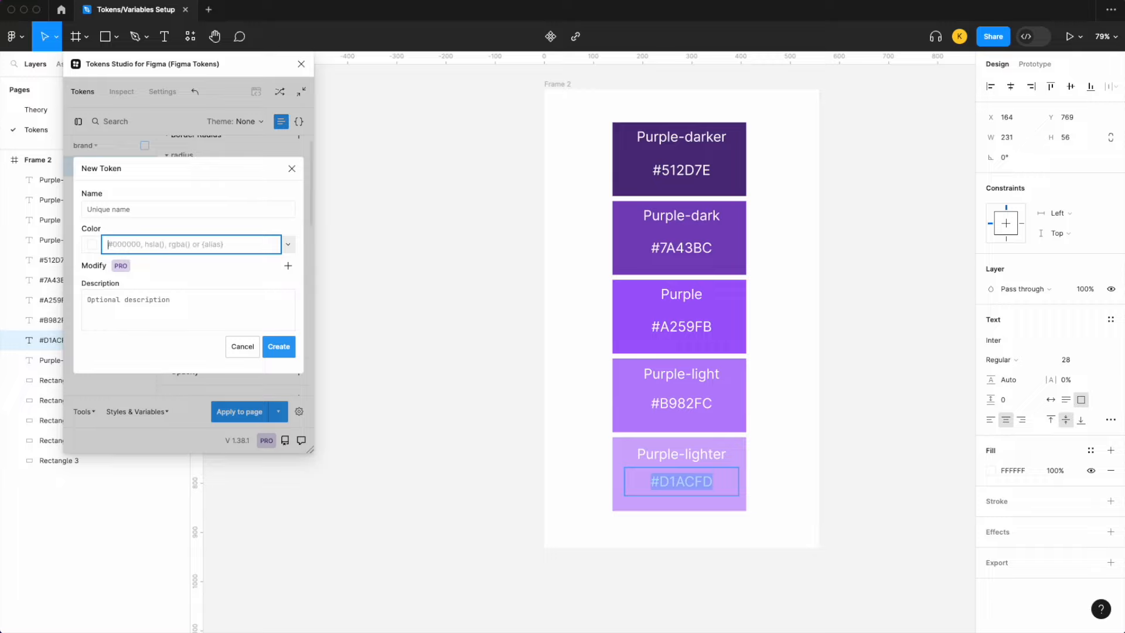
{"action": "type", "text": "purple-li"}
{"action": "key", "text": "BackSpace"}
{"action": "key", "text": "BackSpace"}
{"action": "key", "text": "BackSpace"}
{"action": "key", "text": "BackSpace"}
{"action": "key", "text": "BackSpace"}
{"action": "key", "text": "BackSpace"}
{"action": "key", "text": "BackSpace"}
{"action": "key", "text": "BackSpace"}
{"action": "key", "text": "super+v"}
Name the color token purple-lighter and create it.
{"action": "left_click", "coordinate": [165, 210]}
{"action": "type", "text": "pur"}
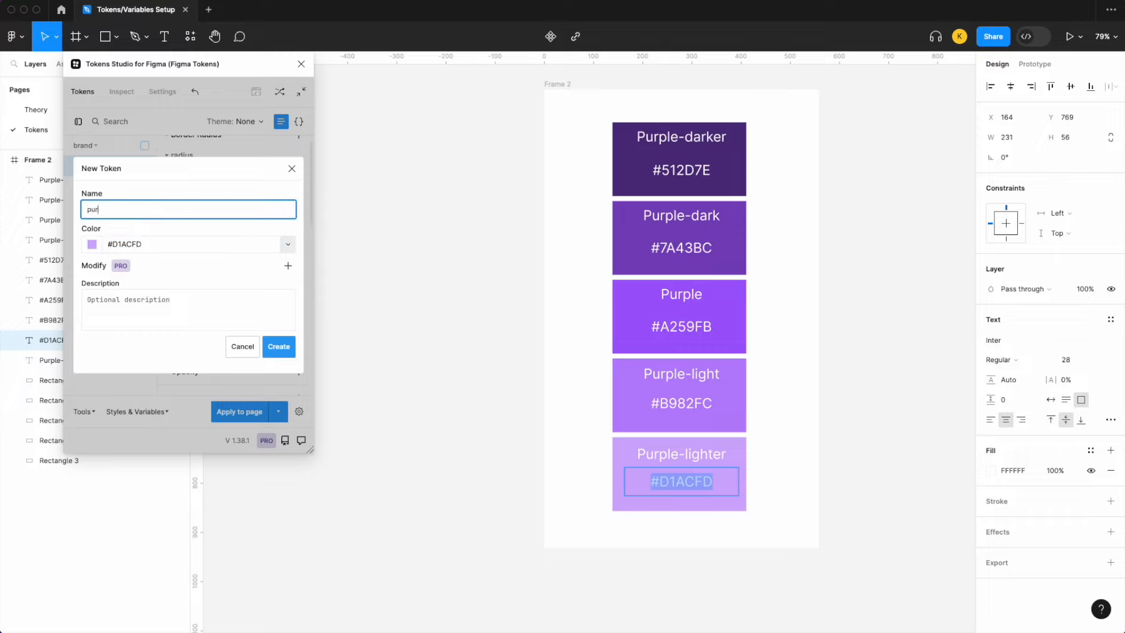
{"action": "type", "text": "ple-lighter"}
{"action": "left_click", "coordinate": [291, 351]}
Create a color token named purple-light with the hex code #B982FC copied from the Purple-light swatch.
{"action": "left_click", "coordinate": [299, 148]}
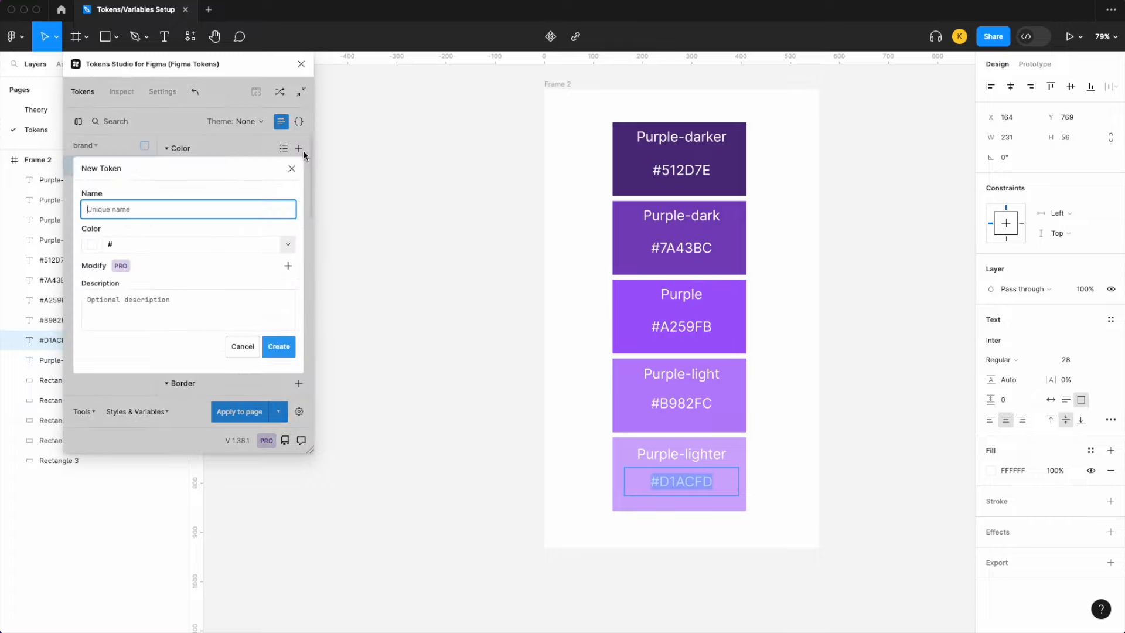
{"action": "left_click", "coordinate": [678, 405]}
{"action": "key", "text": "super+a"}
{"action": "key", "text": "super+c"}
{"action": "left_click", "coordinate": [126, 207]}
{"action": "type", "text": "o"}
{"action": "key", "text": "BackSpace"}
{"action": "type", "text": "purple-light"}
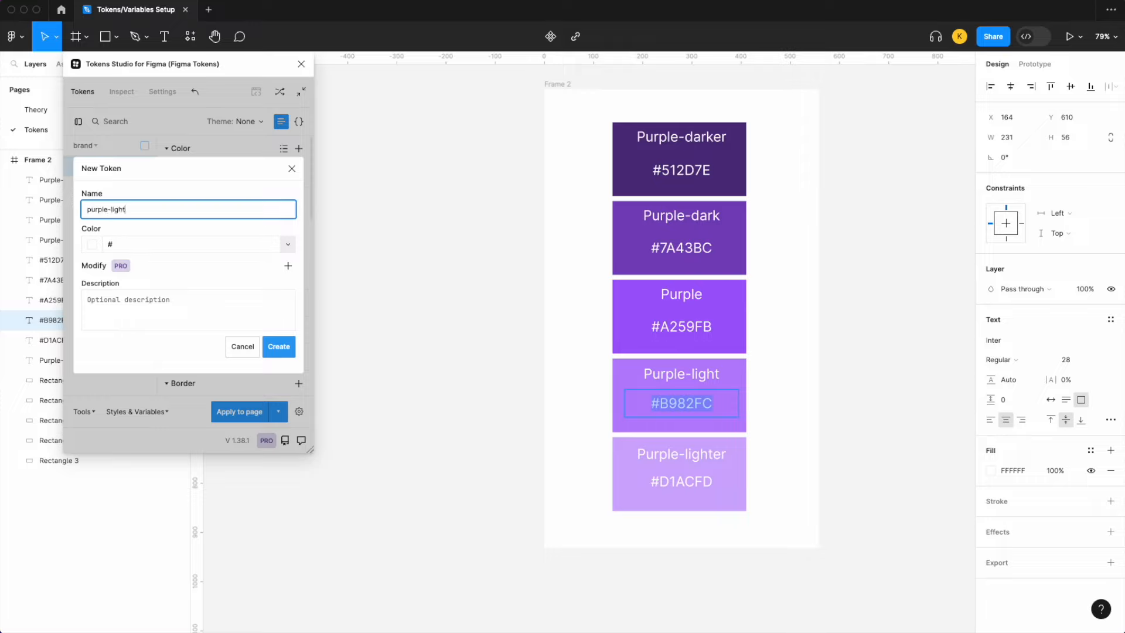
{"action": "left_click", "coordinate": [138, 244]}
{"action": "key", "text": "super+v"}
{"action": "left_click", "coordinate": [279, 347]}
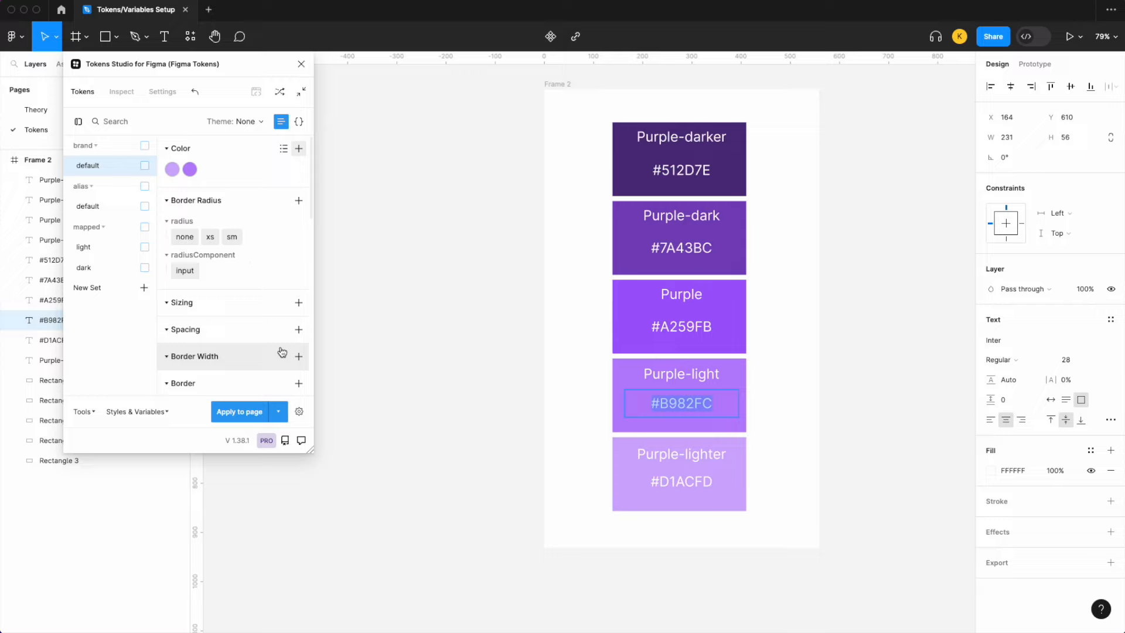
Create a color token named purple with the hex code #A259FB from the Purple swatch.
{"action": "left_click", "coordinate": [298, 149]}
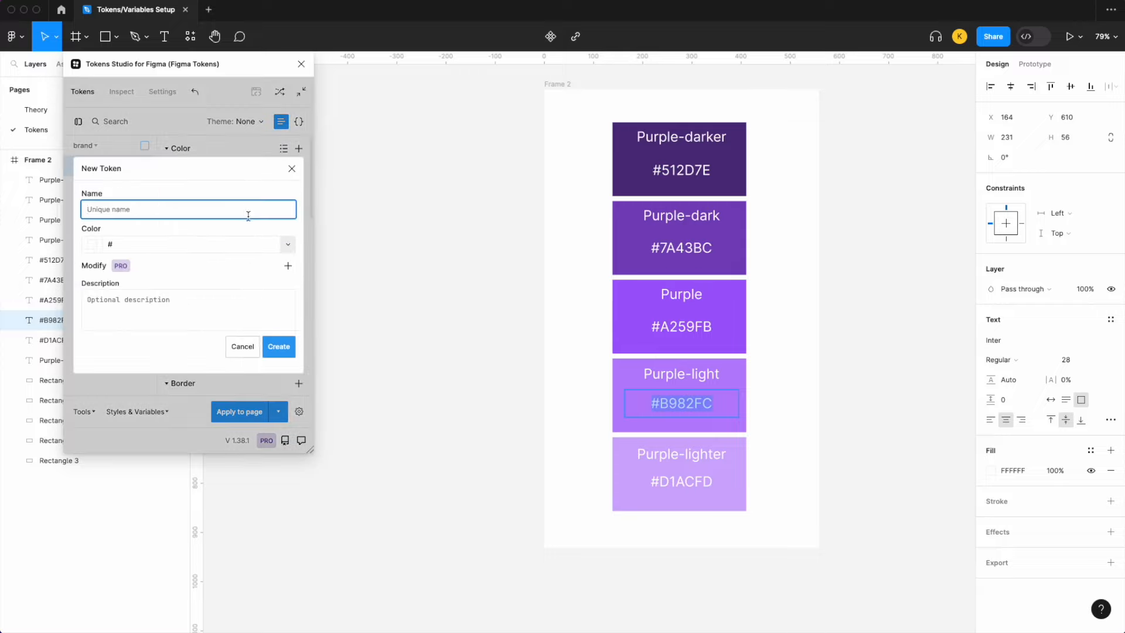
{"action": "left_click", "coordinate": [677, 327]}
{"action": "left_click", "coordinate": [166, 211]}
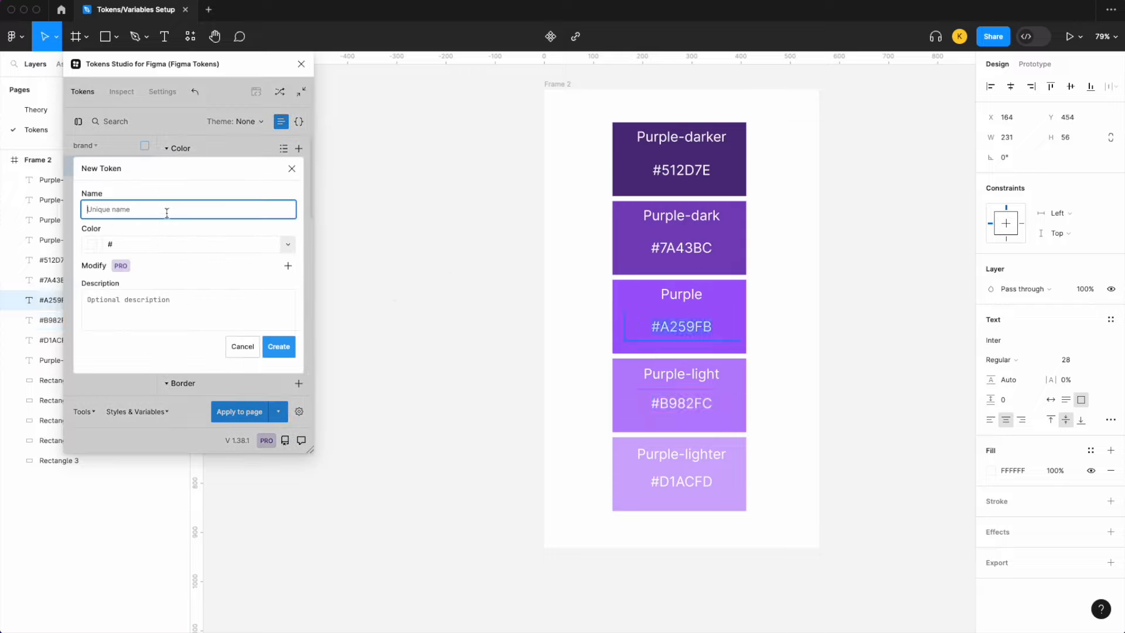
{"action": "type", "text": "purple"}
{"action": "double_click", "coordinate": [151, 246]}
{"action": "type", "text": "#A259FB"}
{"action": "left_click", "coordinate": [275, 345]}
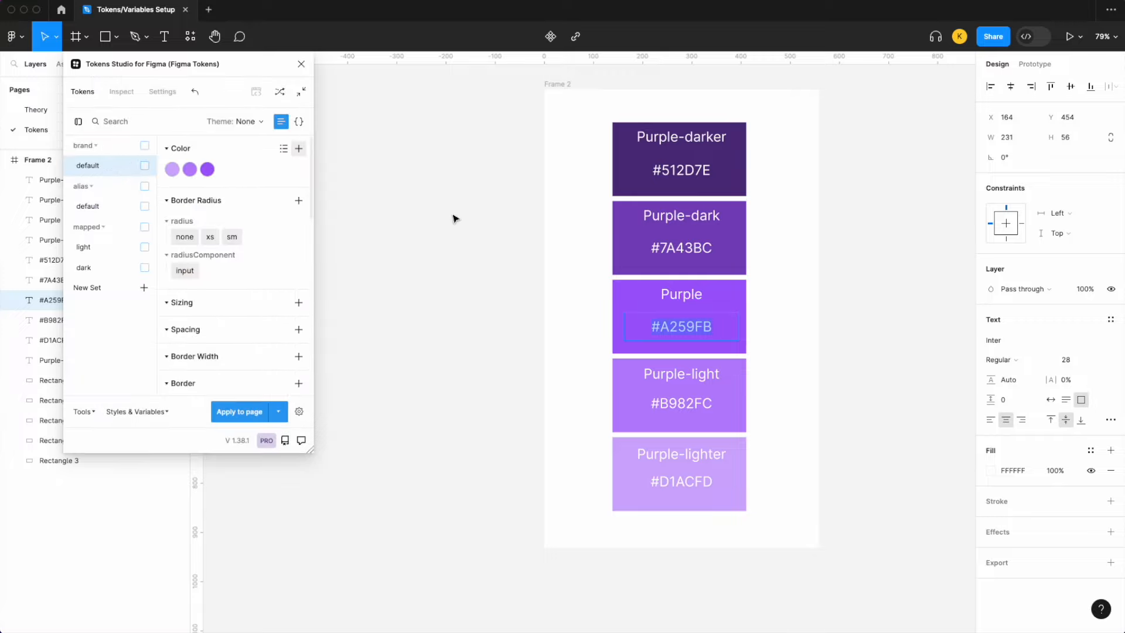
Create a color token named purple-dark with the hex code #7A43BC from the Purple-dark swatch.
{"action": "left_click", "coordinate": [299, 150]}
{"action": "type", "text": "purple-dark"}
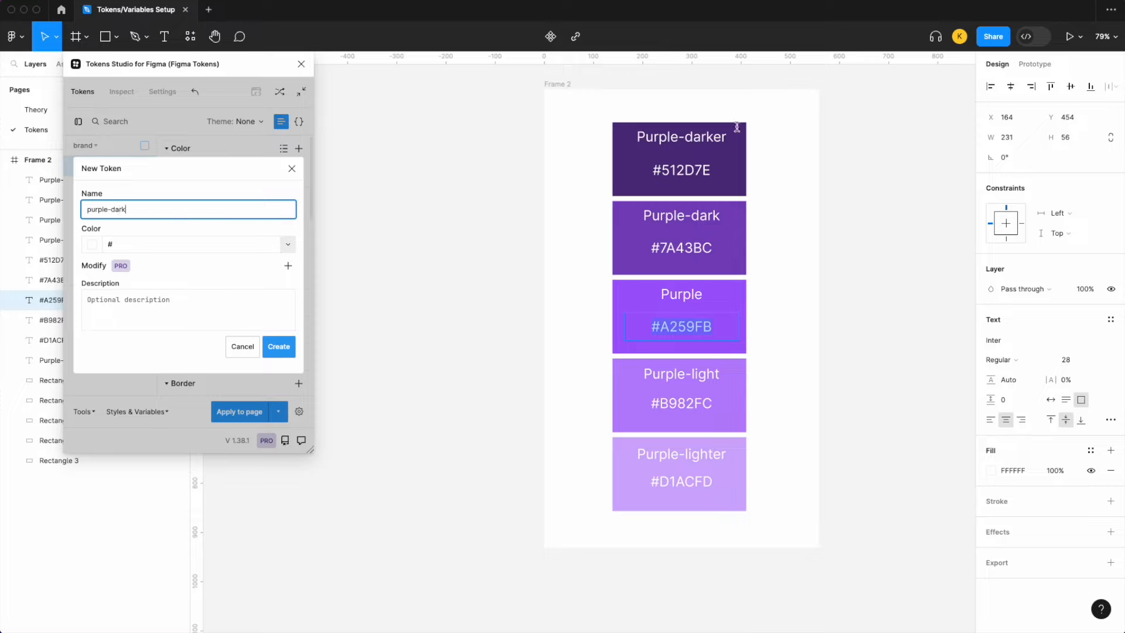
{"action": "left_click", "coordinate": [674, 252]}
{"action": "left_click", "coordinate": [126, 250]}
{"action": "type", "text": "#7A43BC"}
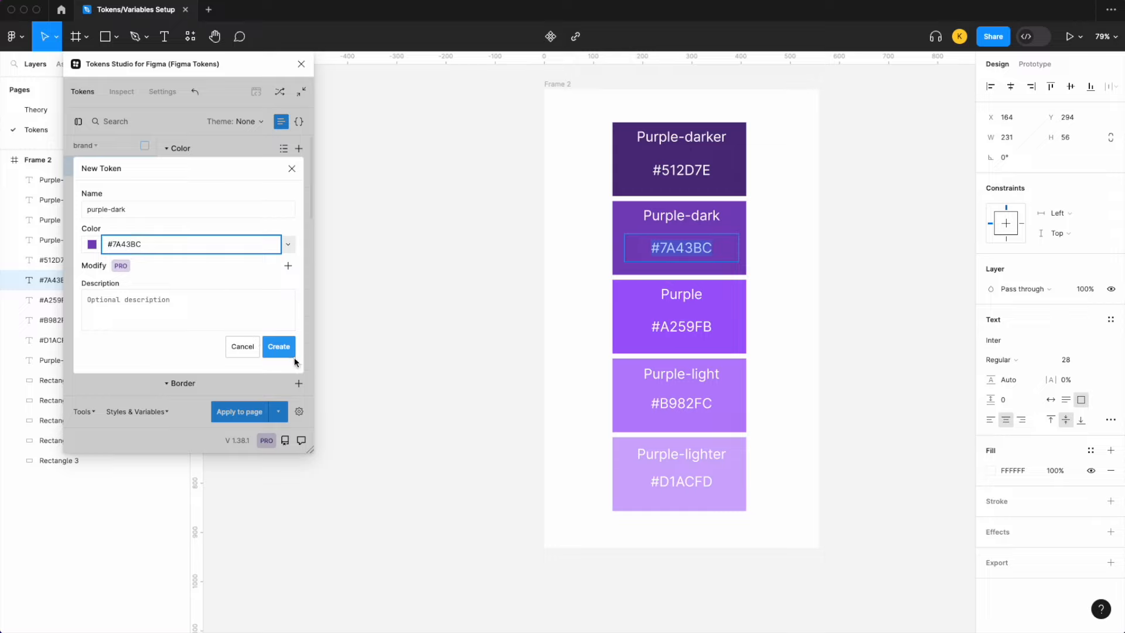
{"action": "left_click", "coordinate": [279, 346]}
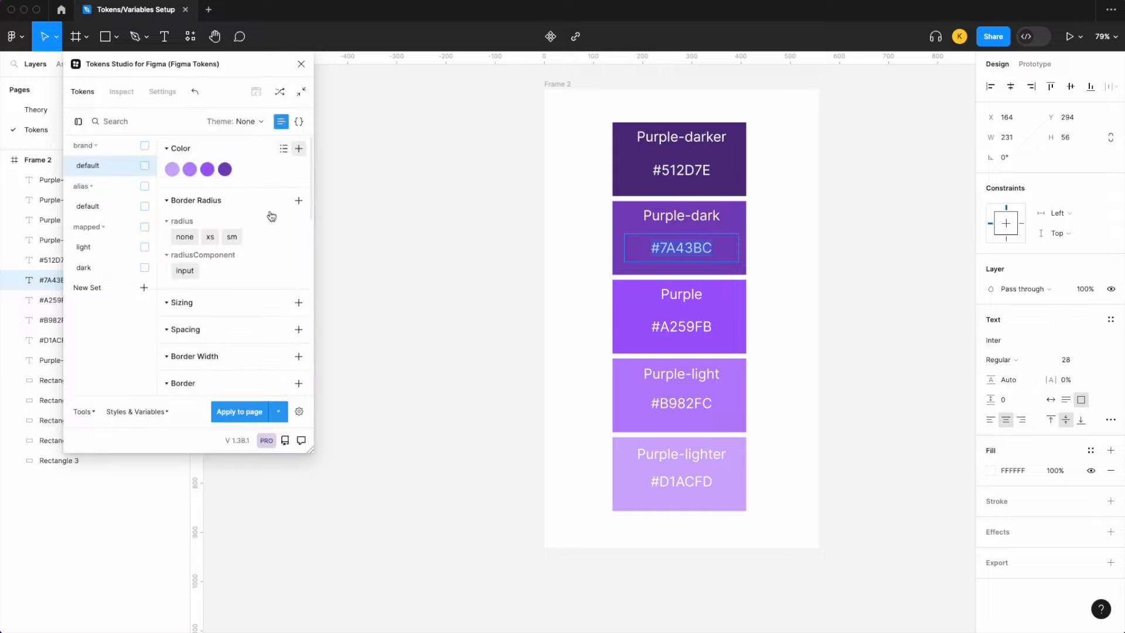
Create a color token named purple-darker with the hex code #512D7E from the Purple-darker swatch and clear the canvas selection.
{"action": "left_click", "coordinate": [299, 148]}
{"action": "type", "text": "purple-darker"}
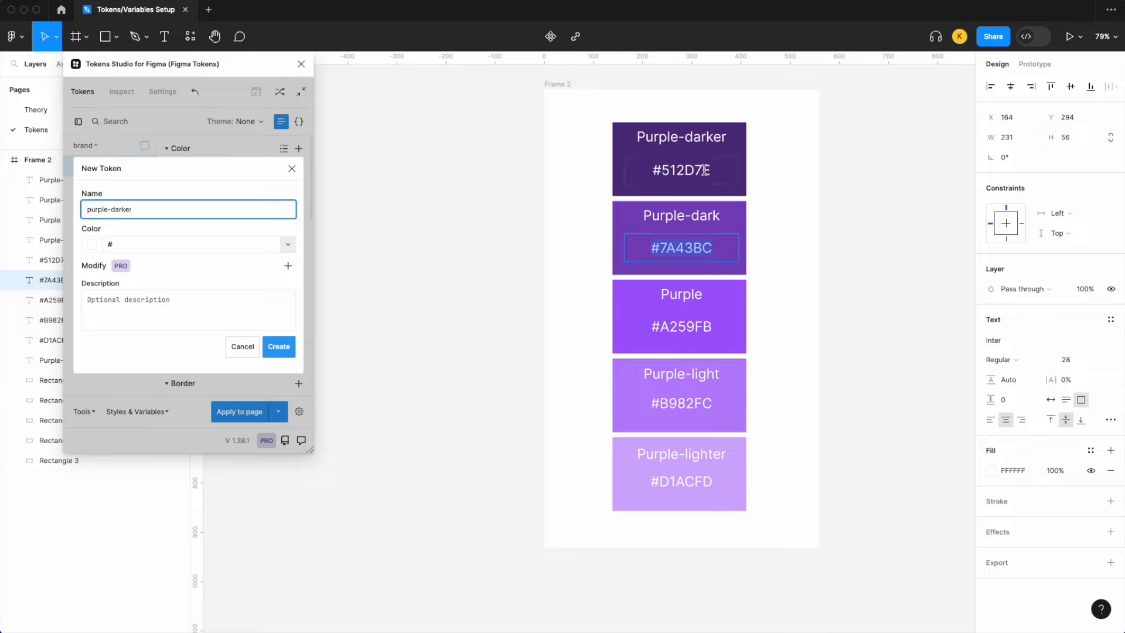
{"action": "left_click", "coordinate": [703, 170]}
{"action": "left_click", "coordinate": [141, 250]}
{"action": "key", "text": "BackSpace"}
{"action": "key", "text": "ctrl+v"}
{"action": "left_click", "coordinate": [278, 347]}
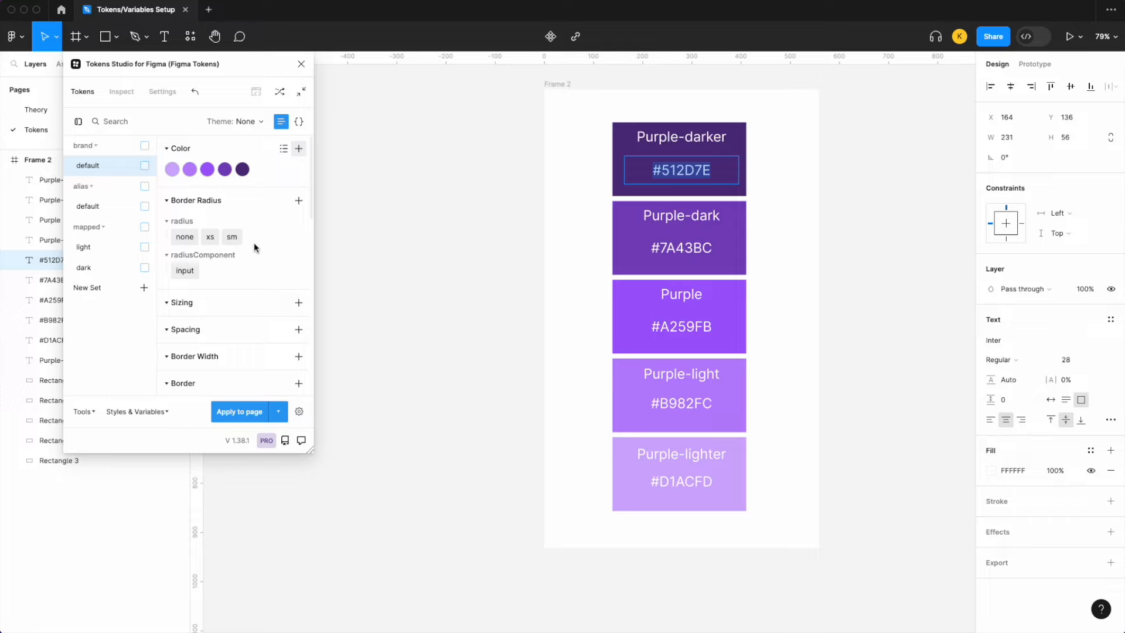
{"action": "left_click", "coordinate": [442, 254]}
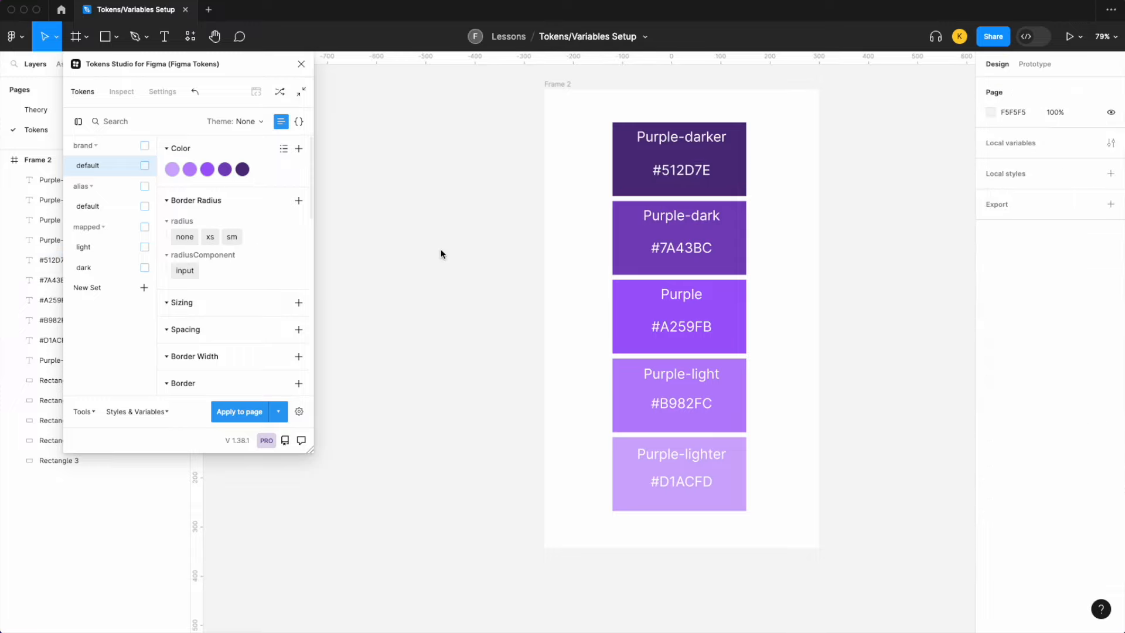
Rename the purple-lighter token to color.purple-lighter and remap its uses in the selection.
{"action": "right_click", "coordinate": [172, 170]}
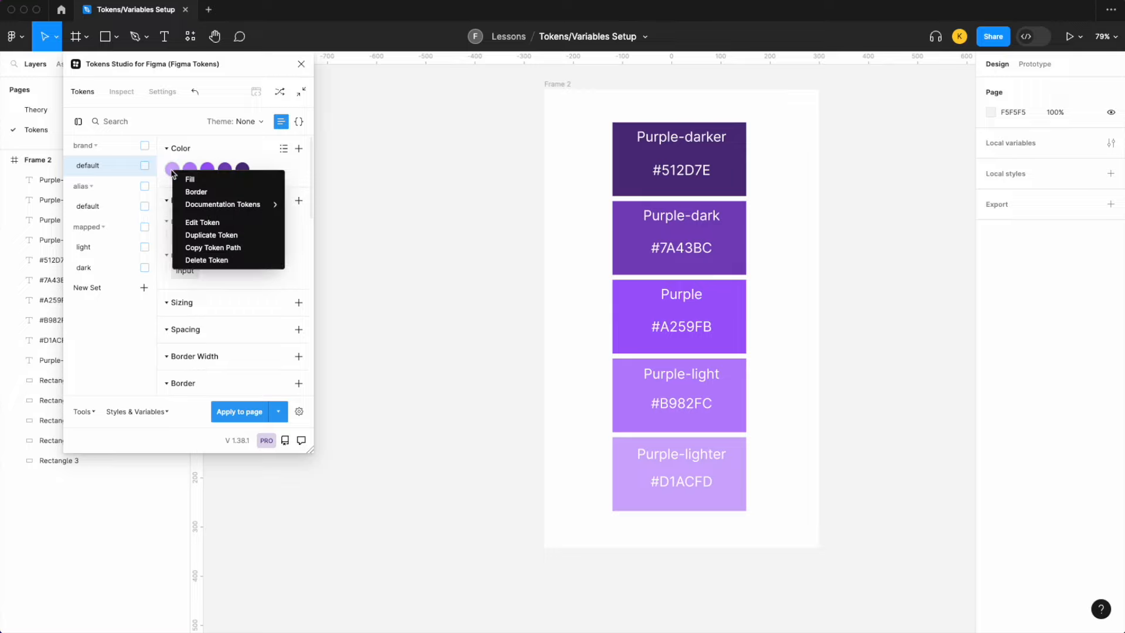
{"action": "left_click", "coordinate": [186, 223]}
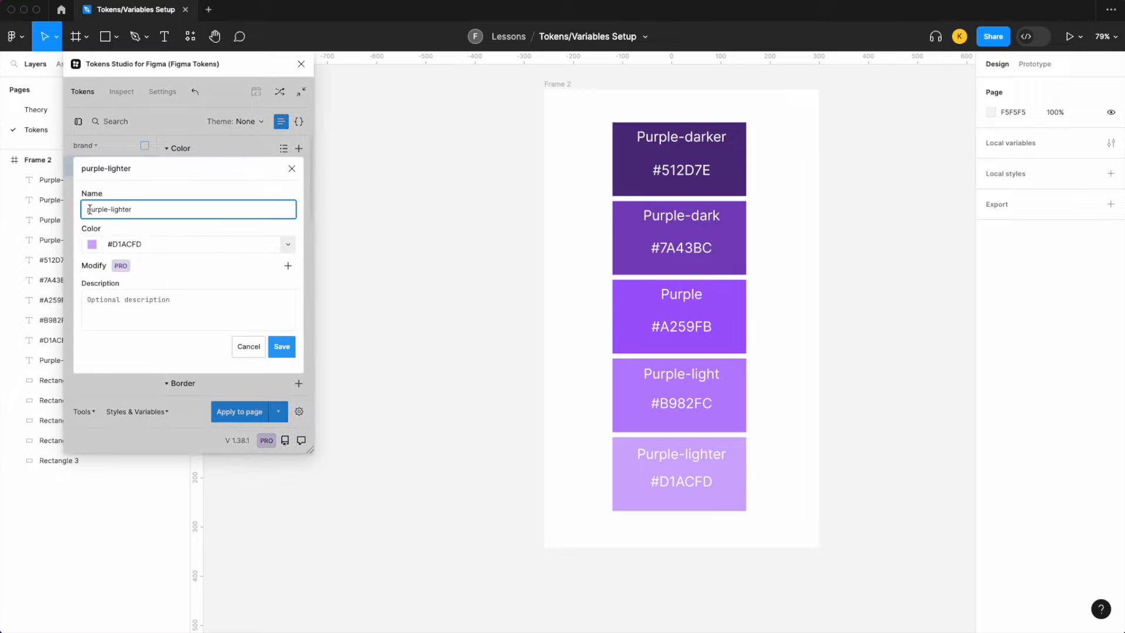
{"action": "type", "text": "color."}
{"action": "left_click", "coordinate": [284, 350]}
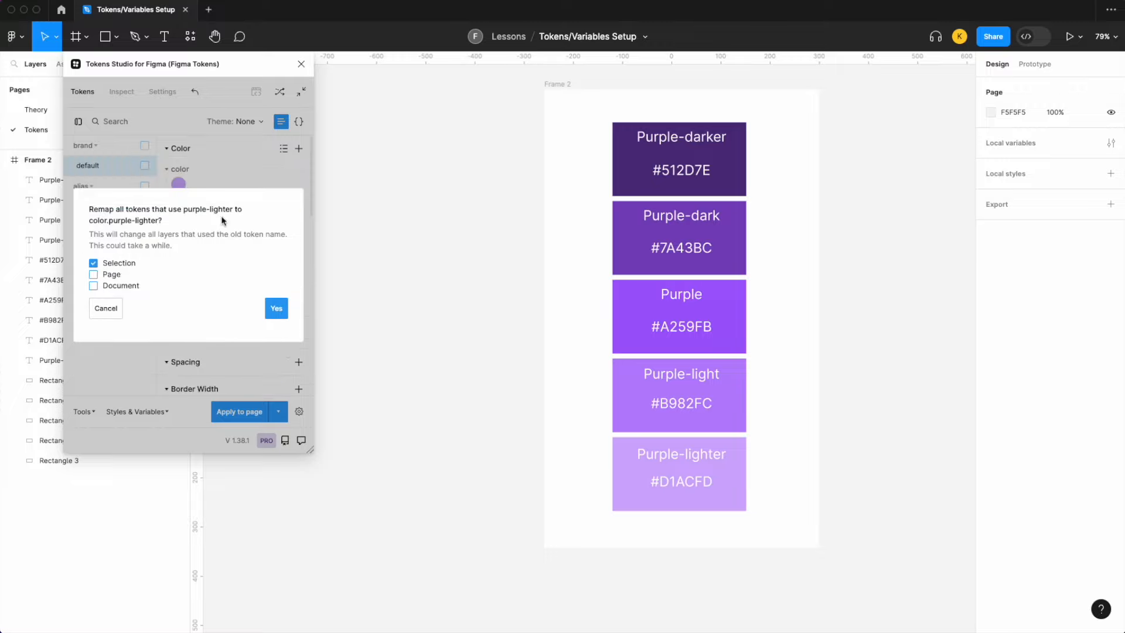
{"action": "left_click", "coordinate": [274, 311]}
Rename the purple-light token to color.purple-light and accept the remapping.
{"action": "right_click", "coordinate": [174, 203]}
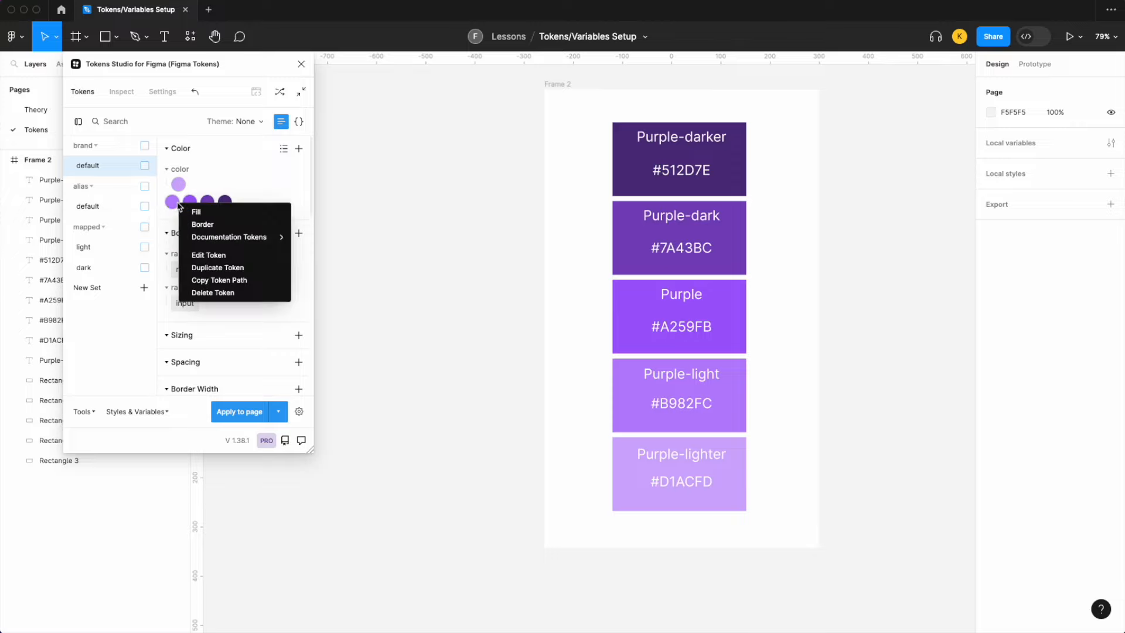
{"action": "left_click", "coordinate": [209, 255]}
{"action": "left_click", "coordinate": [88, 209]}
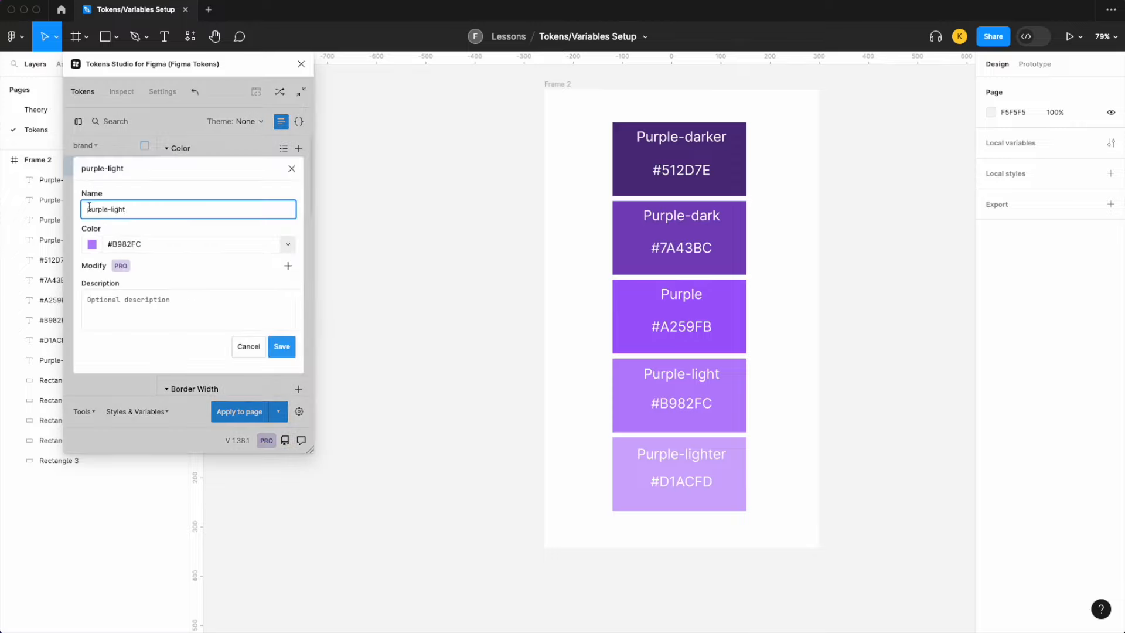
{"action": "type", "text": "color."}
{"action": "left_click", "coordinate": [282, 346]}
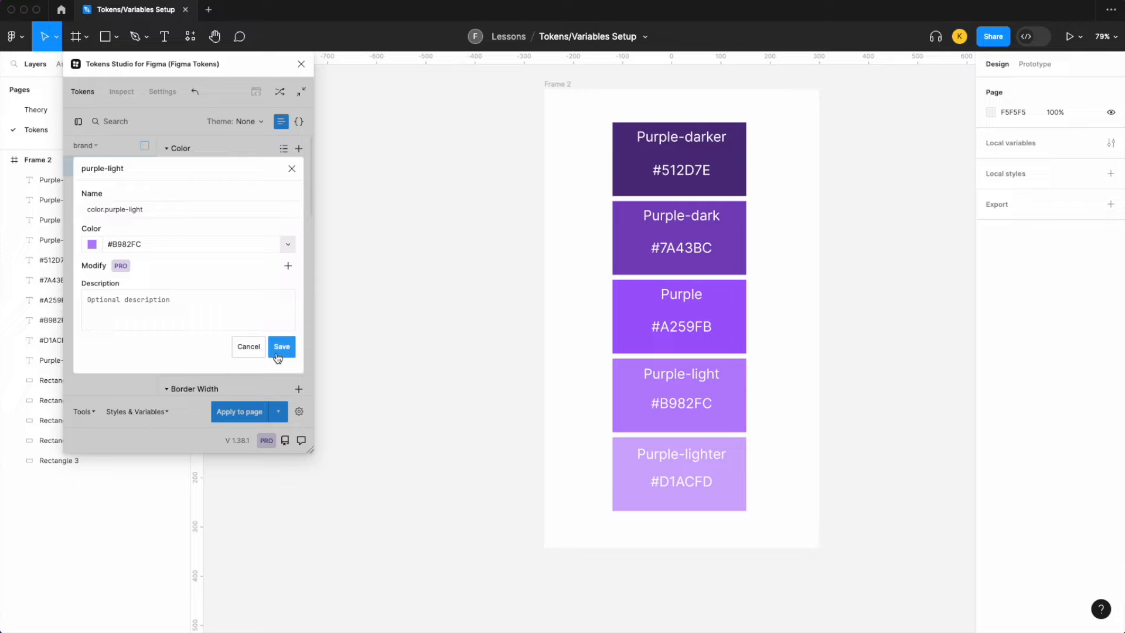
{"action": "left_click", "coordinate": [274, 309]}
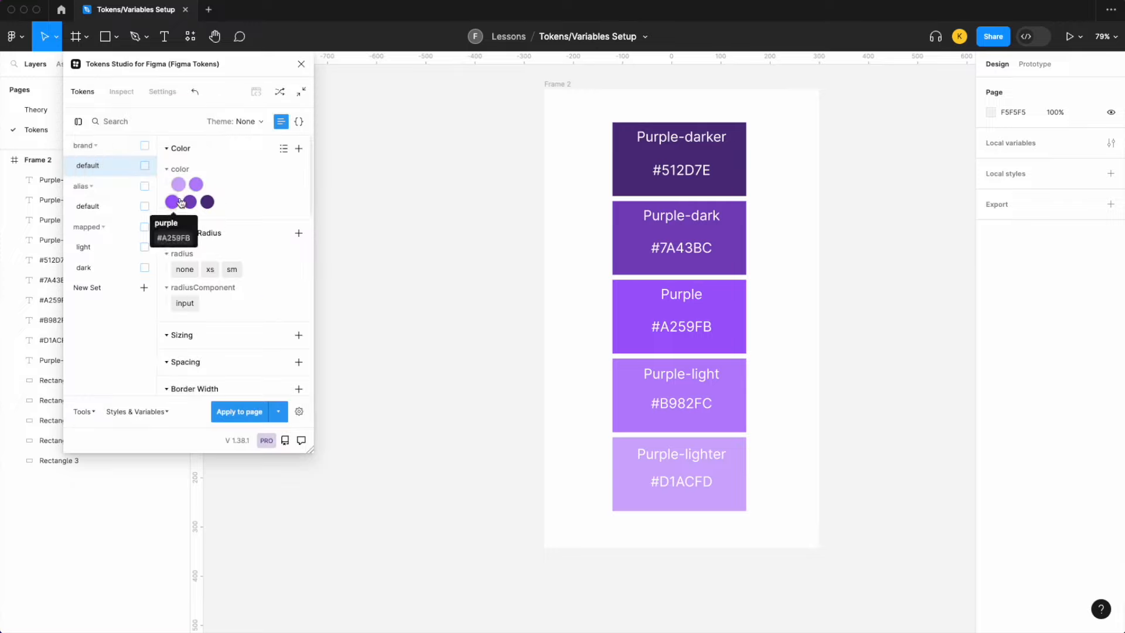
Rename the purple token to color.purple and accept the remapping.
{"action": "right_click", "coordinate": [195, 188]}
{"action": "left_click", "coordinate": [211, 248]}
{"action": "left_click", "coordinate": [87, 209]}
{"action": "type", "text": "color."}
{"action": "left_click", "coordinate": [282, 347]}
{"action": "left_click", "coordinate": [276, 308]}
Rename the purple-dark token to color.purple-dark and accept the remapping.
{"action": "right_click", "coordinate": [173, 202]}
{"action": "left_click", "coordinate": [200, 257]}
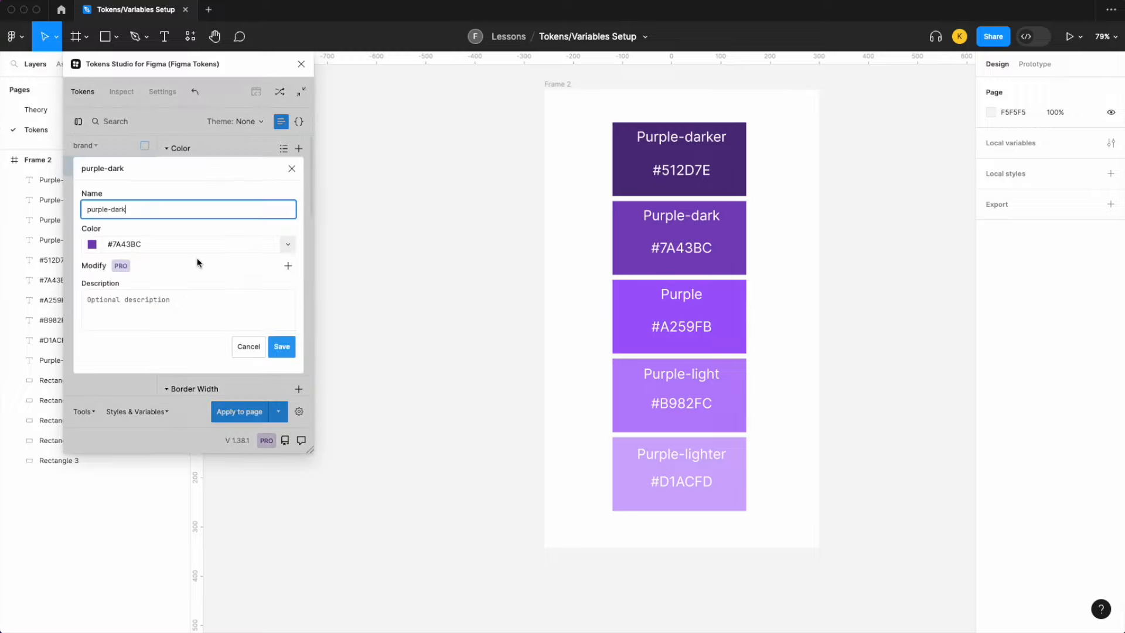
{"action": "left_click", "coordinate": [86, 210]}
{"action": "type", "text": "color."}
{"action": "left_click", "coordinate": [279, 347]}
{"action": "left_click", "coordinate": [277, 306]}
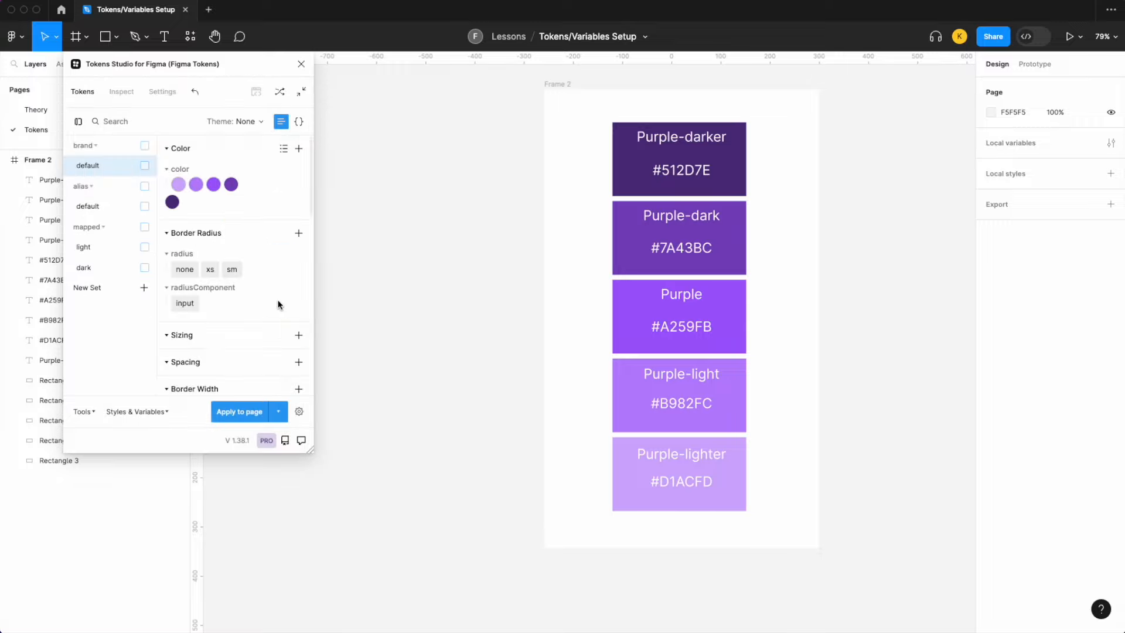
Rename the purple-darker token to color.purple-darker and accept the remapping.
{"action": "right_click", "coordinate": [172, 202]}
{"action": "left_click", "coordinate": [208, 253]}
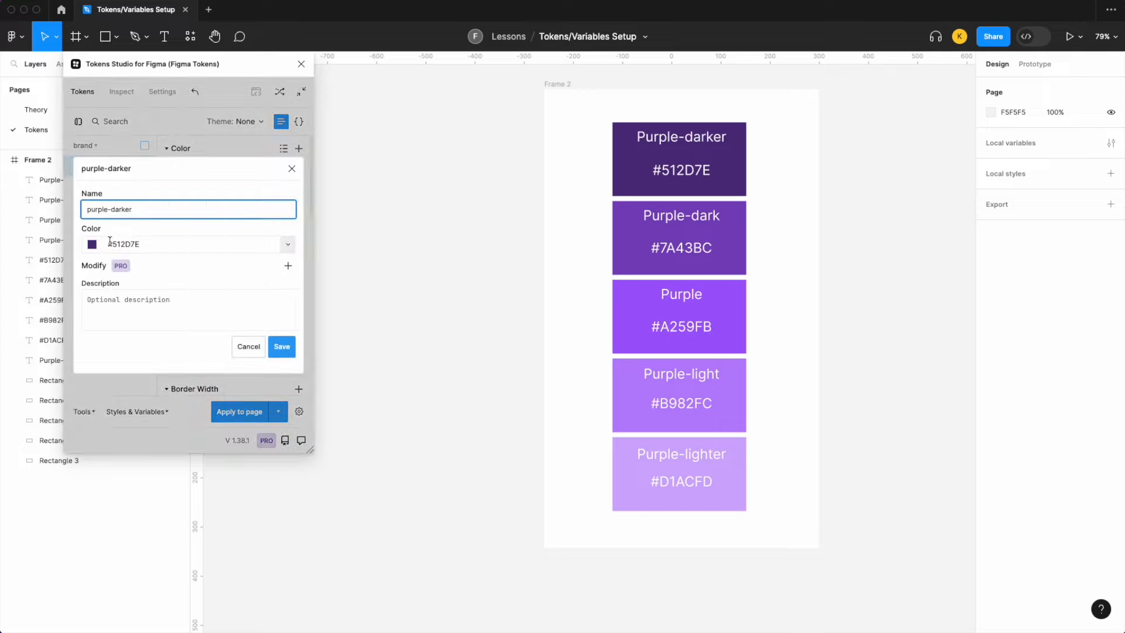
{"action": "left_click", "coordinate": [85, 208]}
{"action": "type", "text": "color."}
{"action": "left_click", "coordinate": [285, 349]}
{"action": "left_click", "coordinate": [272, 305]}
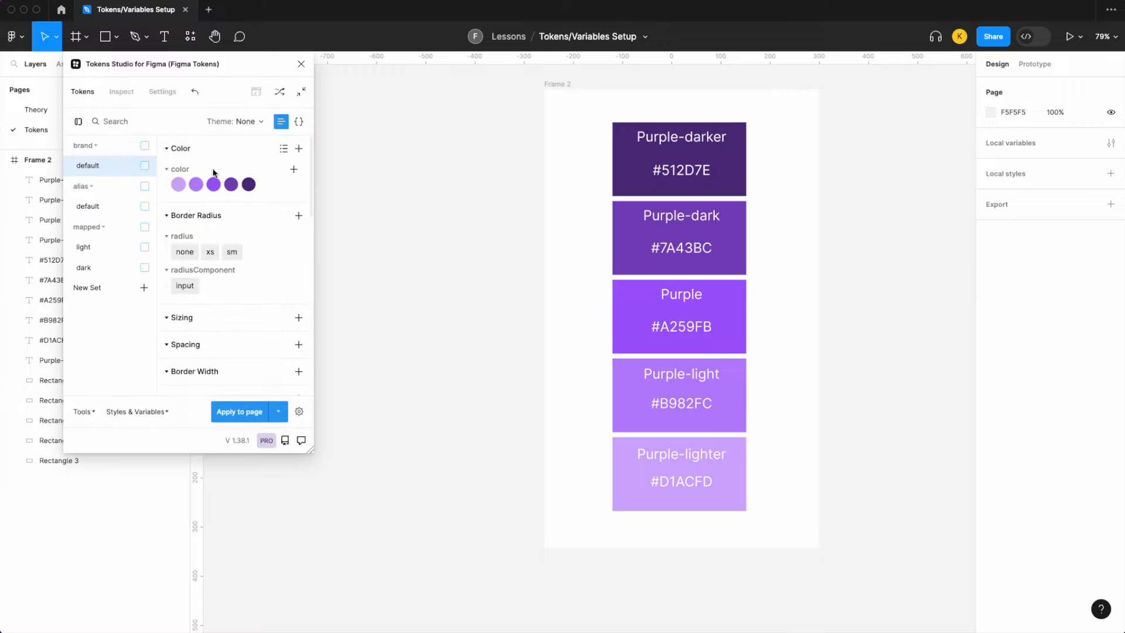
Activate the brand default set and create a color token theme.primary referencing color.purple in the alias default set.
{"action": "left_click", "coordinate": [145, 165]}
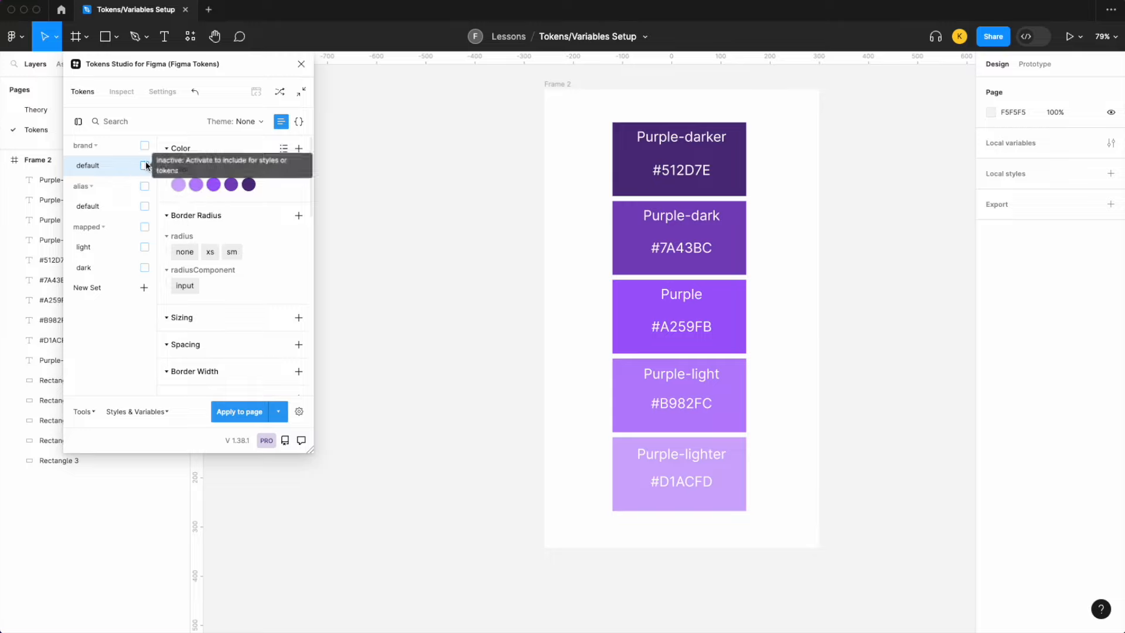
{"action": "left_click", "coordinate": [100, 208]}
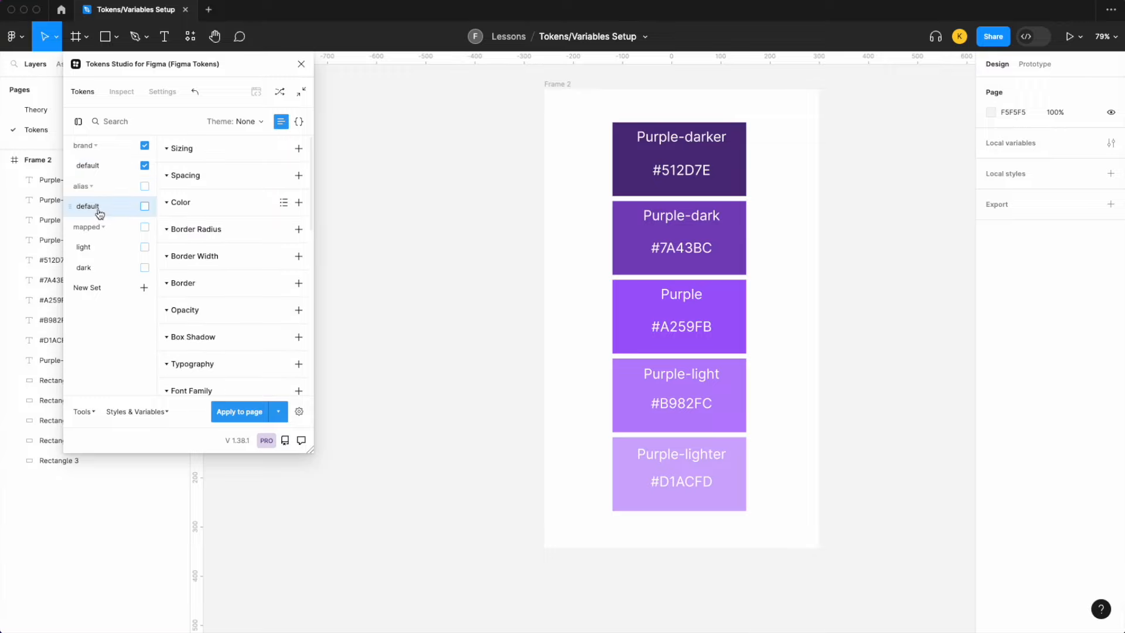
{"action": "left_click", "coordinate": [298, 201]}
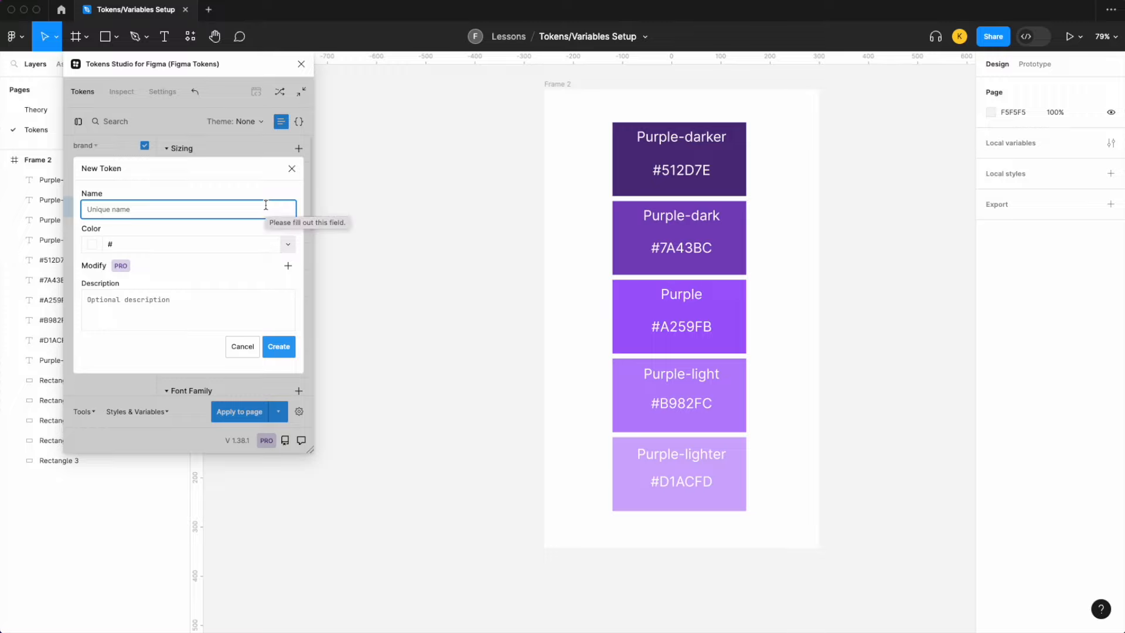
{"action": "type", "text": "primary-d"}
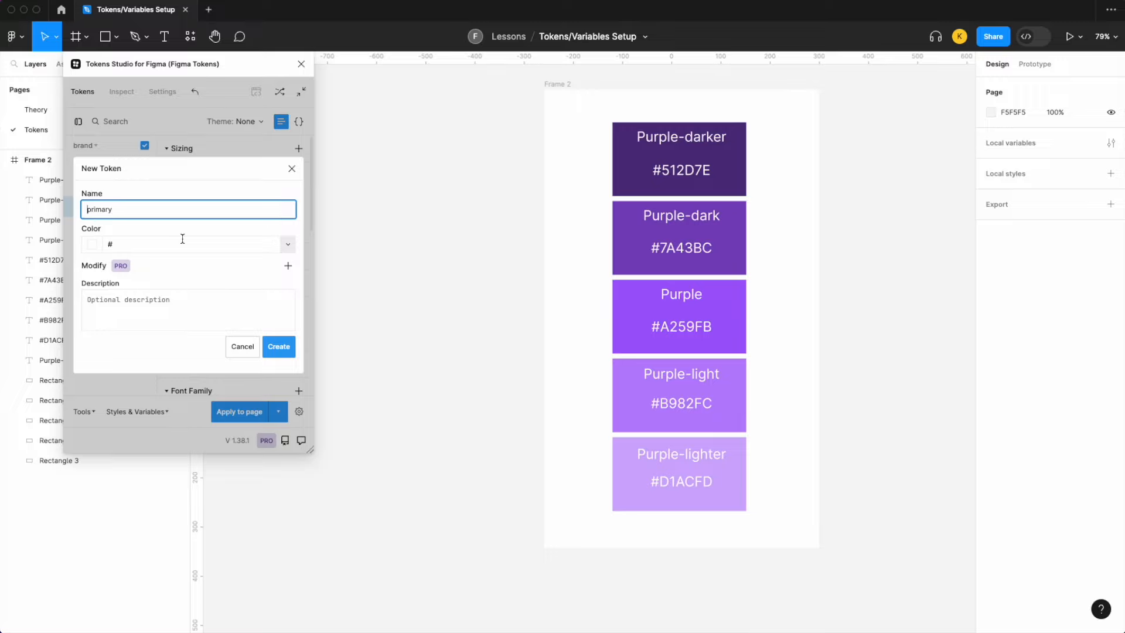
{"action": "type", "text": "theme."}
{"action": "left_click", "coordinate": [288, 244]}
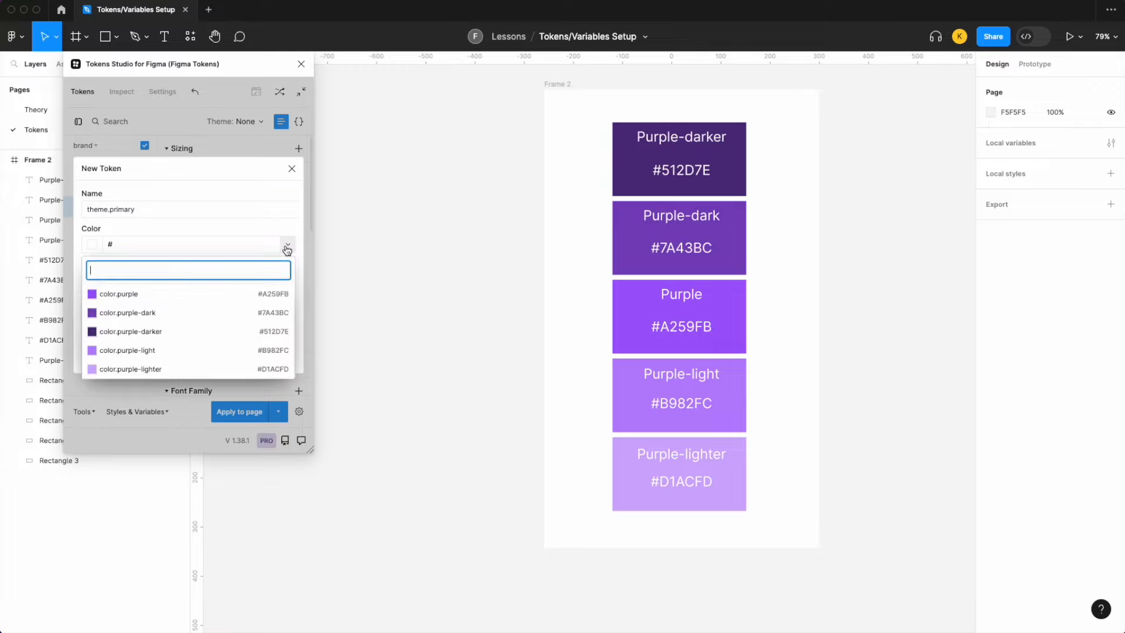
{"action": "left_click", "coordinate": [188, 295]}
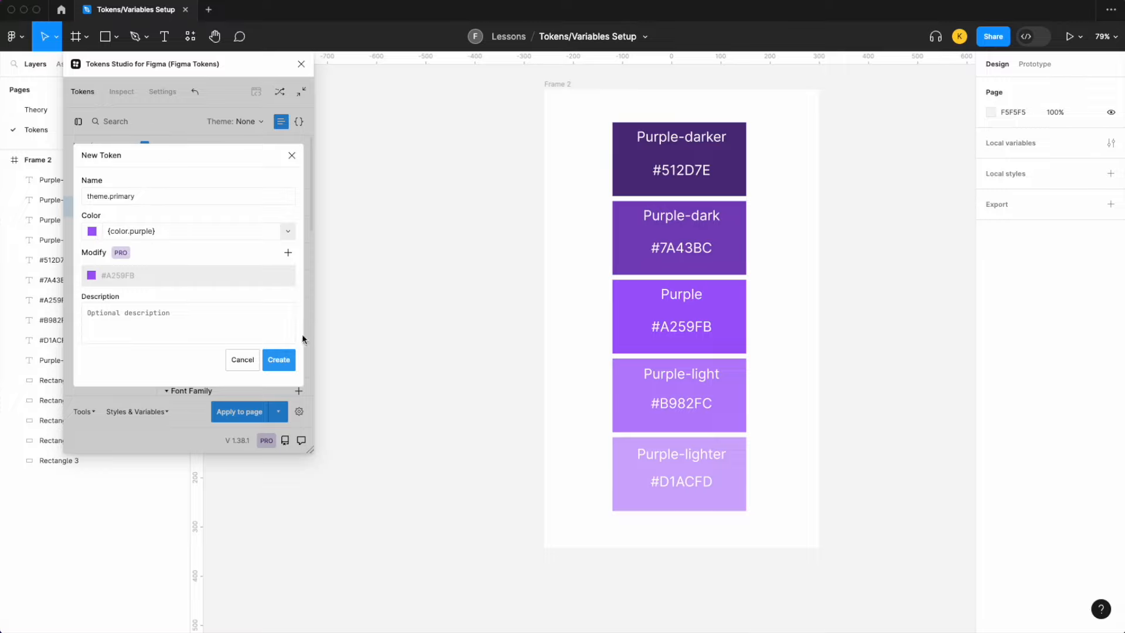
{"action": "left_click", "coordinate": [289, 366]}
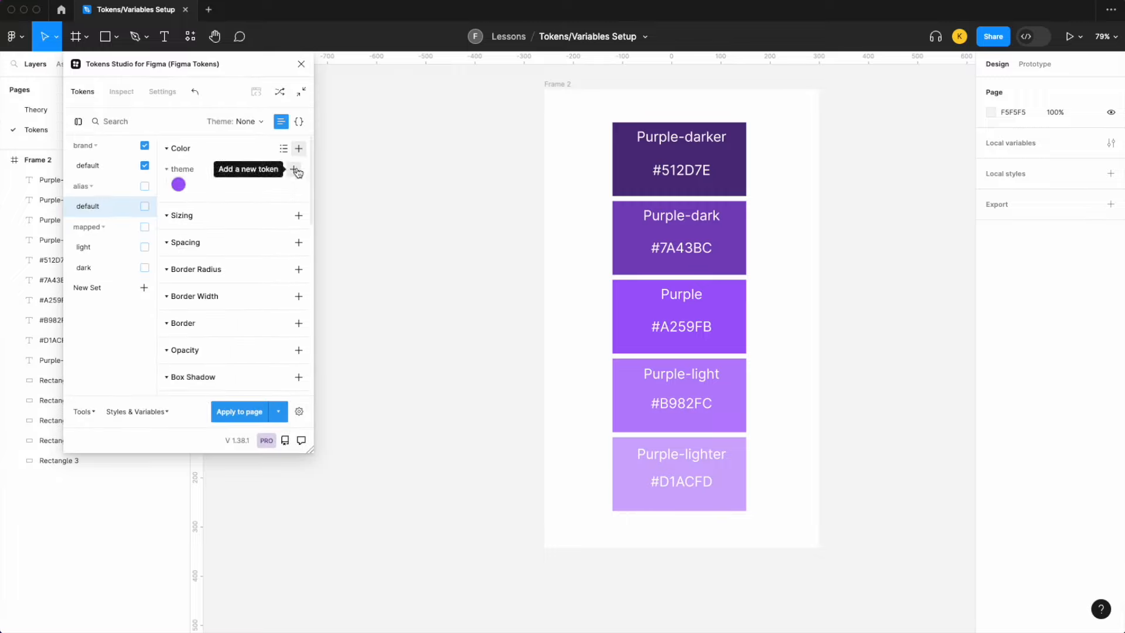
Create a color token theme.primary-light in the alias default set, referencing color.purple-light.
{"action": "left_click", "coordinate": [297, 171]}
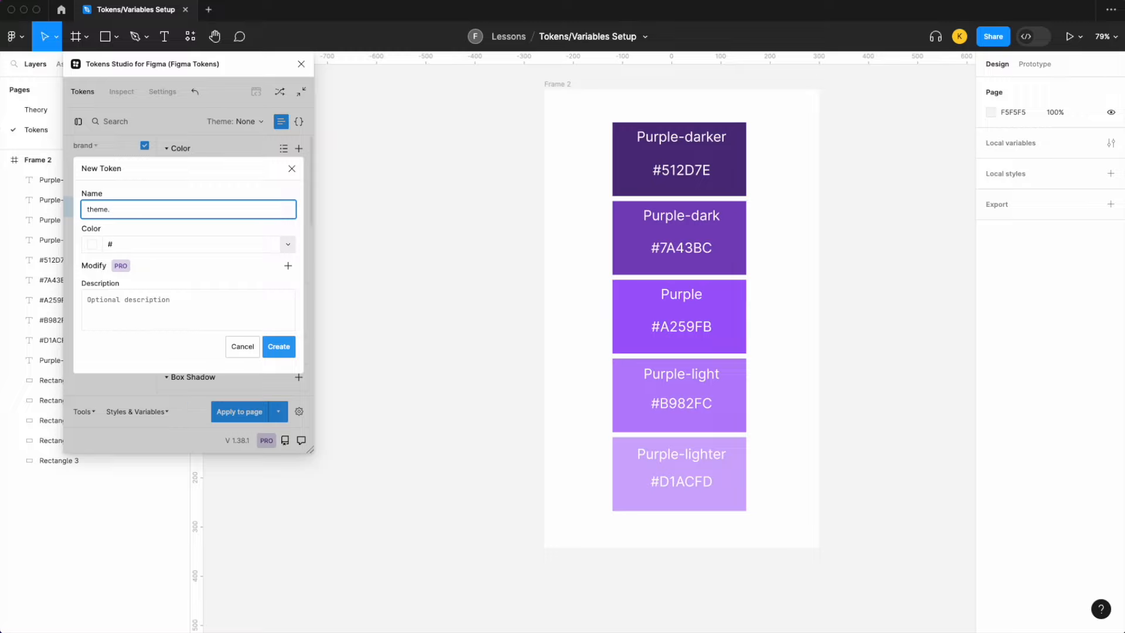
{"action": "type", "text": "primary"}
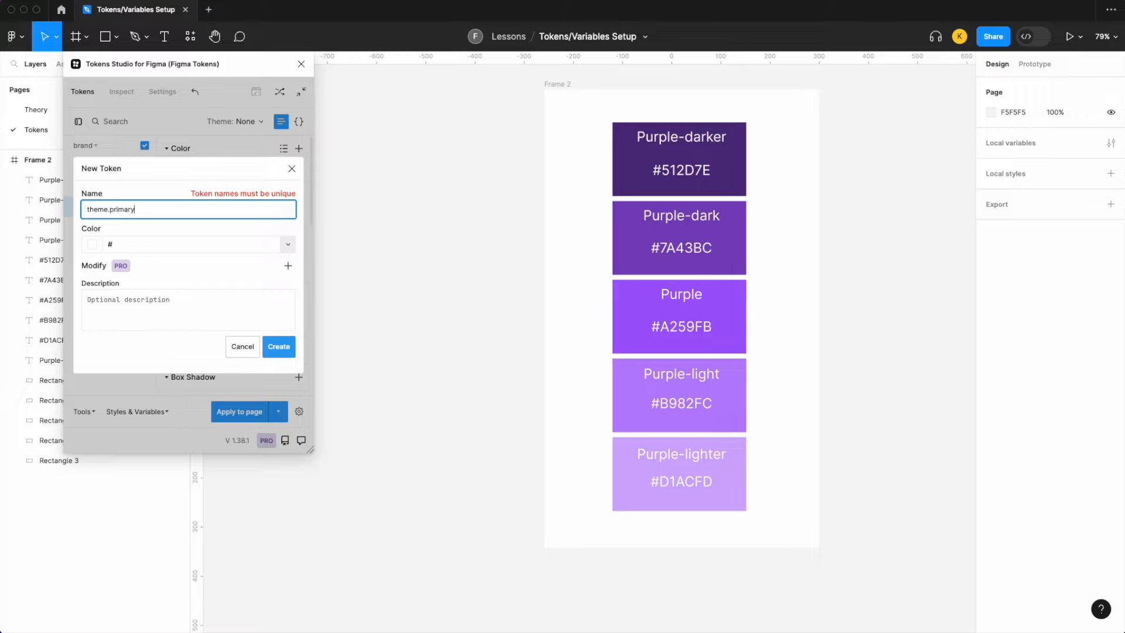
{"action": "type", "text": "-light"}
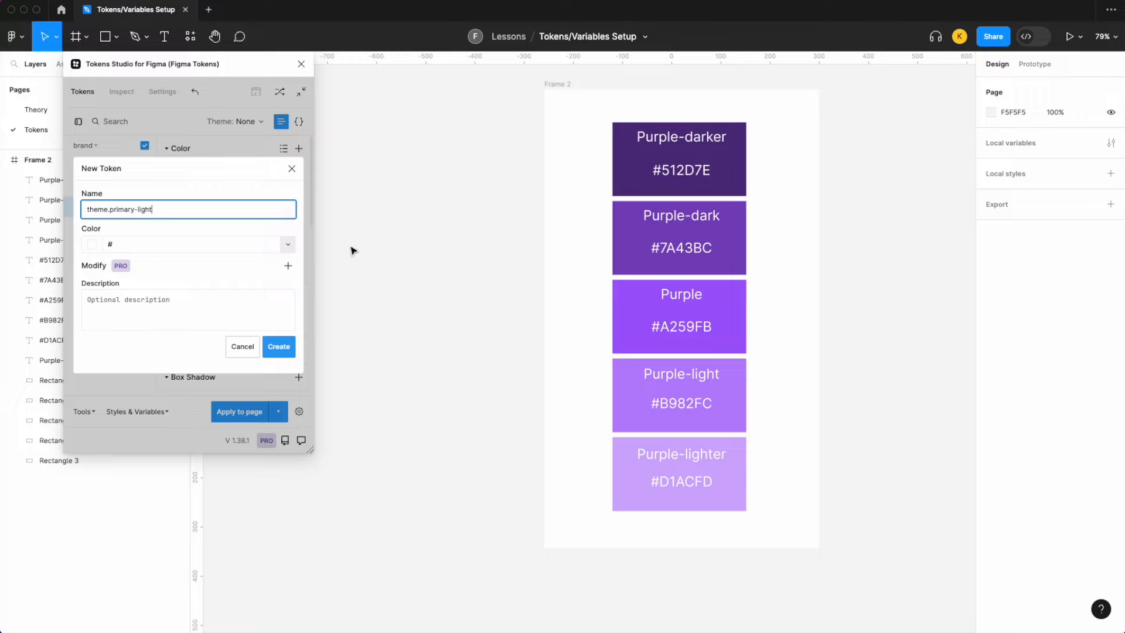
{"action": "left_click", "coordinate": [285, 245]}
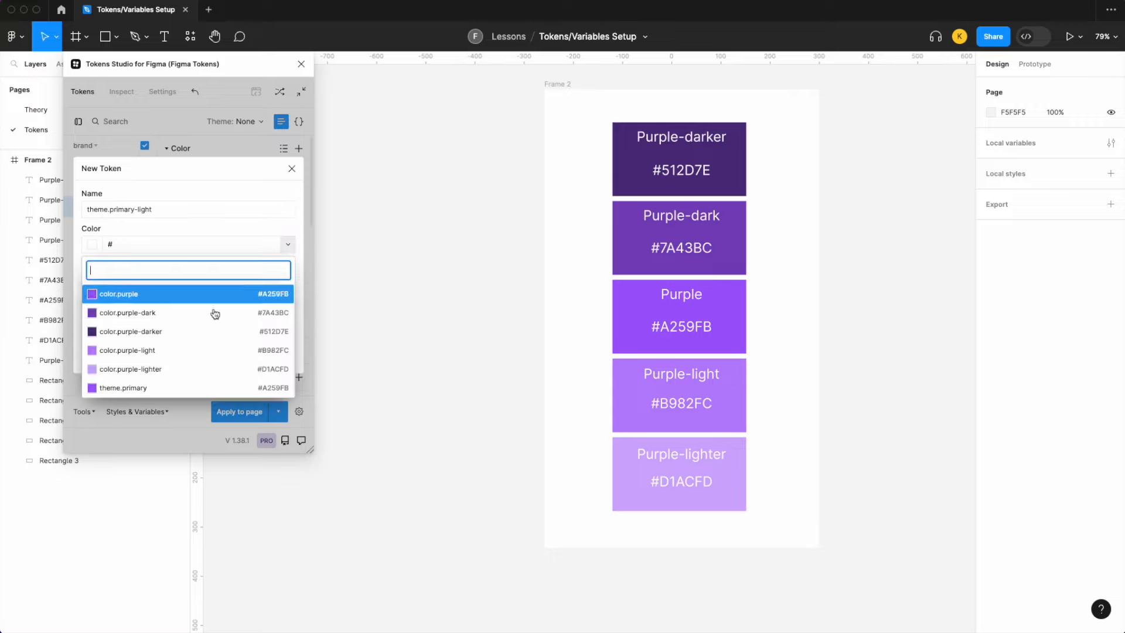
{"action": "left_click", "coordinate": [195, 352]}
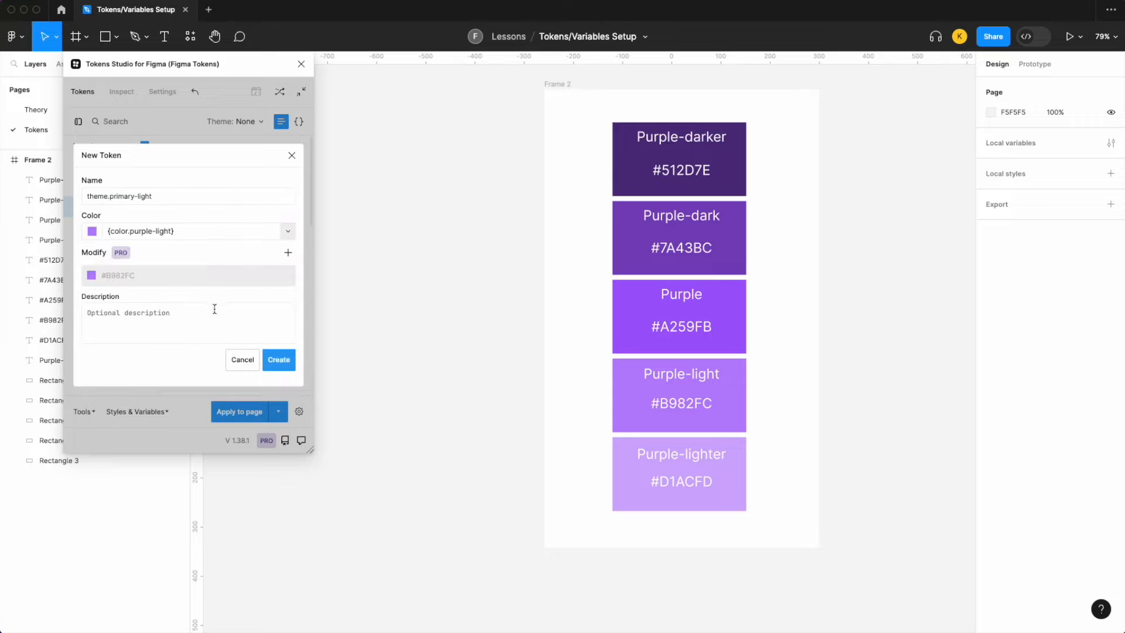
{"action": "left_click", "coordinate": [278, 359]}
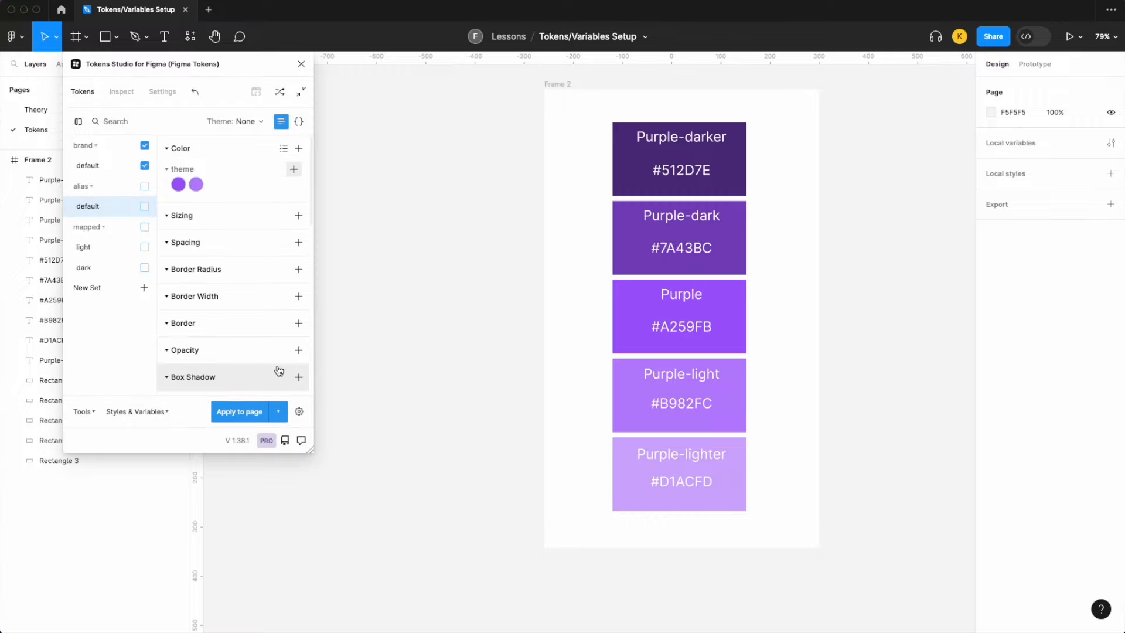
Add a color token theme.primary-lighter to the theme group, referencing color.purple-lighter.
{"action": "left_click", "coordinate": [294, 171]}
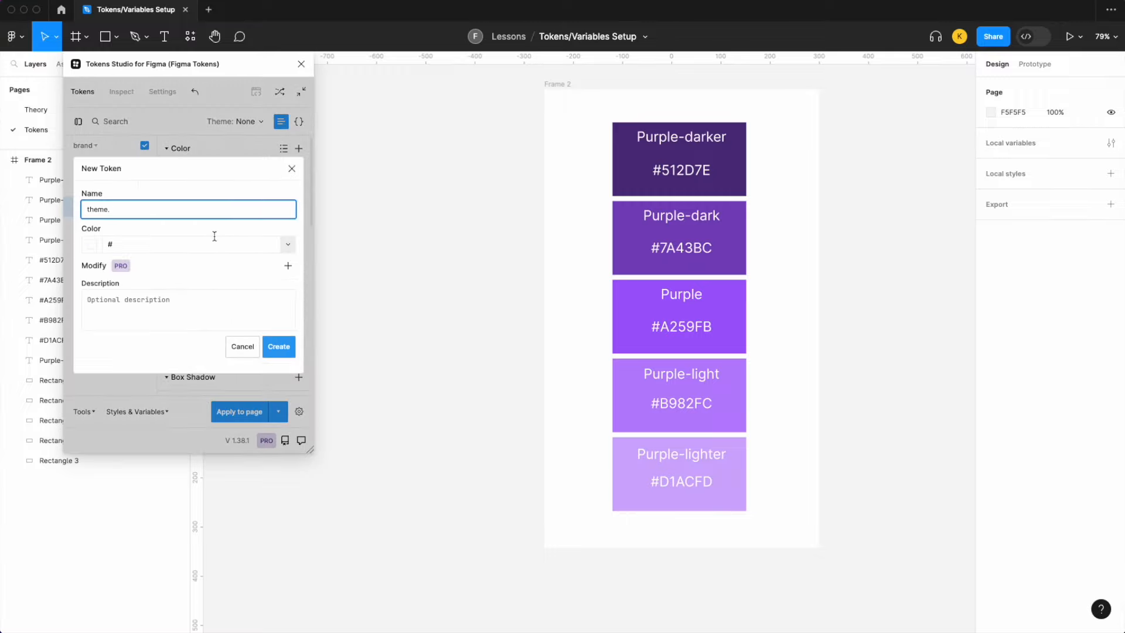
{"action": "type", "text": "primary"}
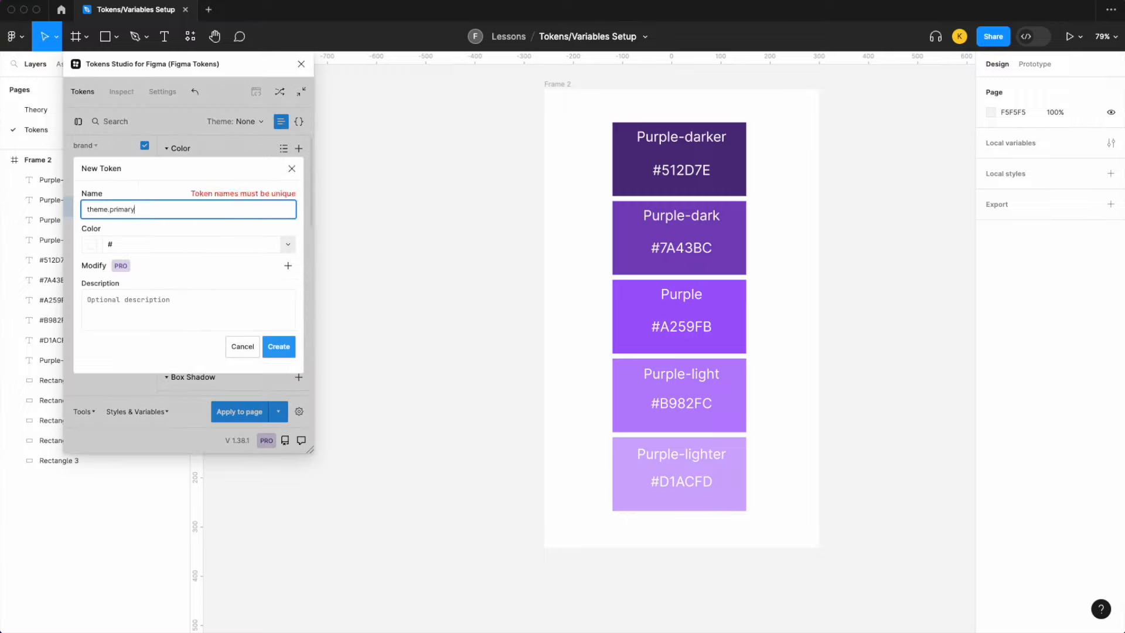
{"action": "type", "text": "-lighter"}
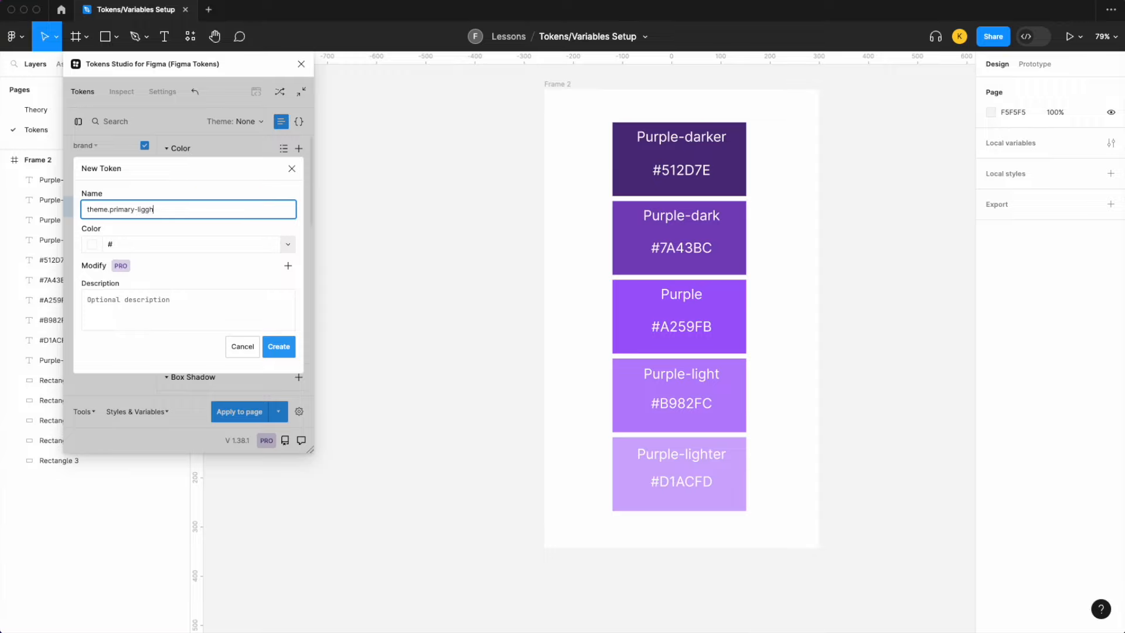
{"action": "left_click", "coordinate": [288, 244]}
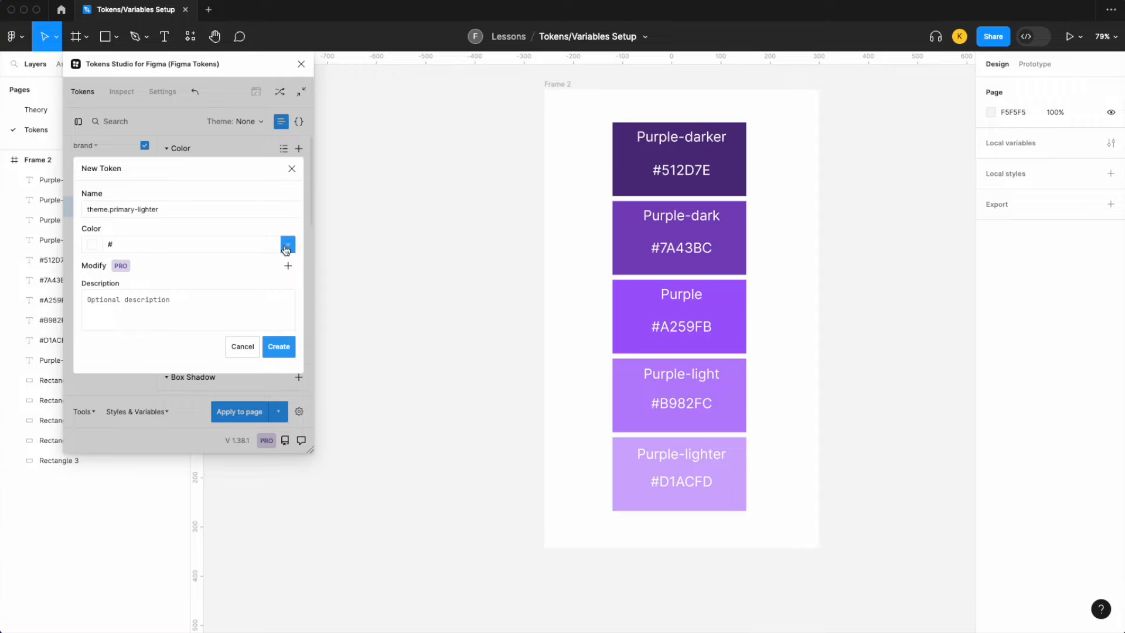
{"action": "left_click", "coordinate": [194, 374]}
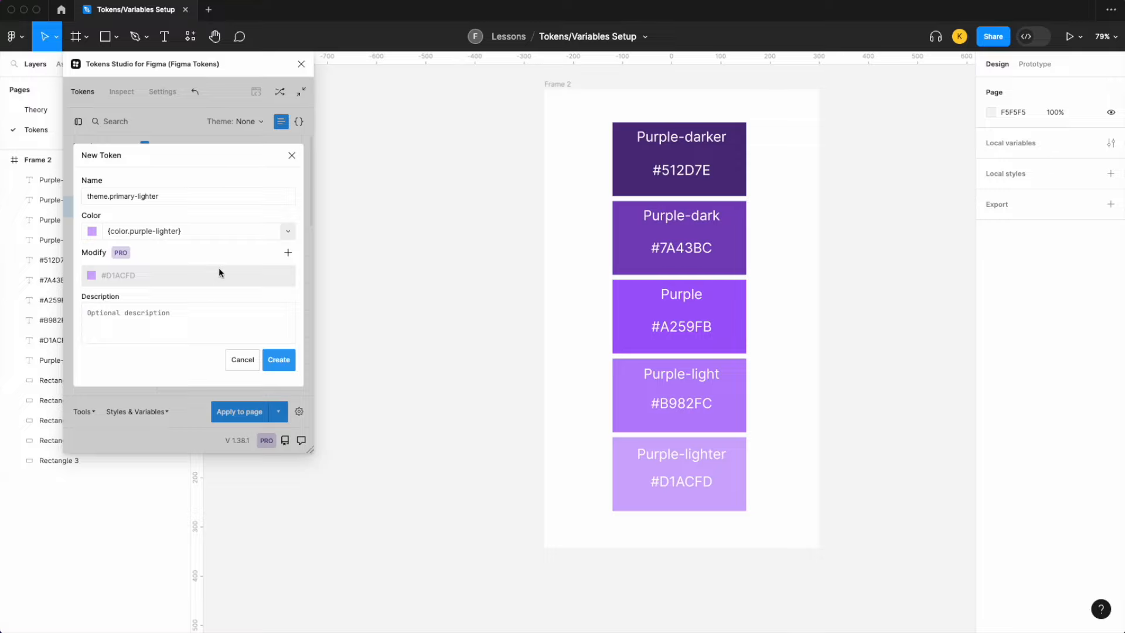
{"action": "left_click", "coordinate": [278, 362]}
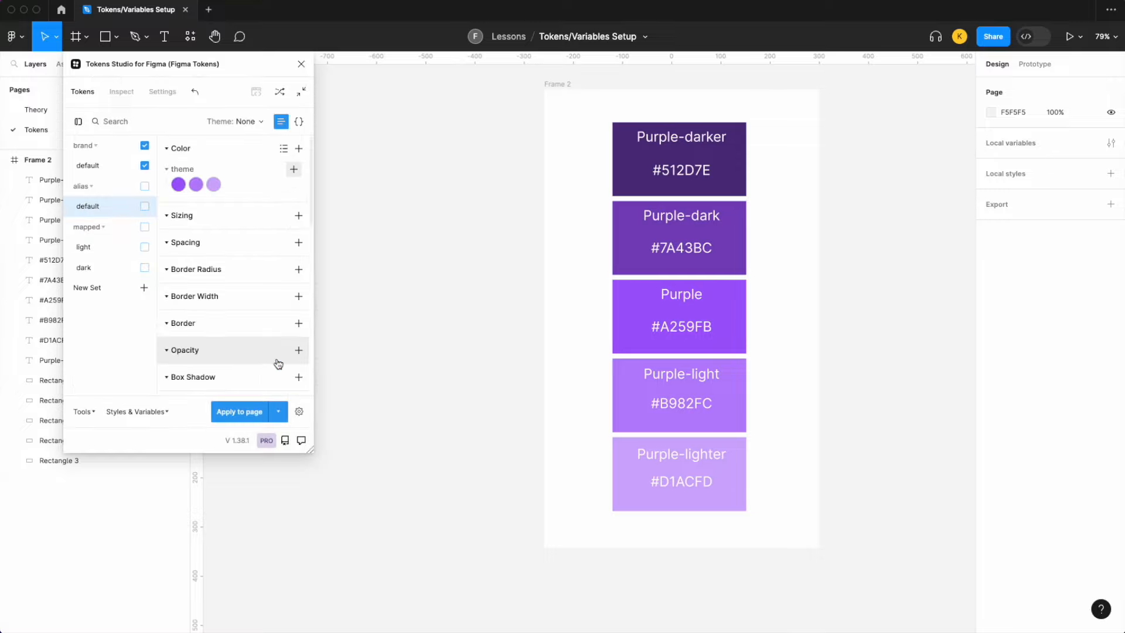
Add a color token theme.primary-dark to the theme group, referencing color.purple-dark.
{"action": "left_click", "coordinate": [294, 170]}
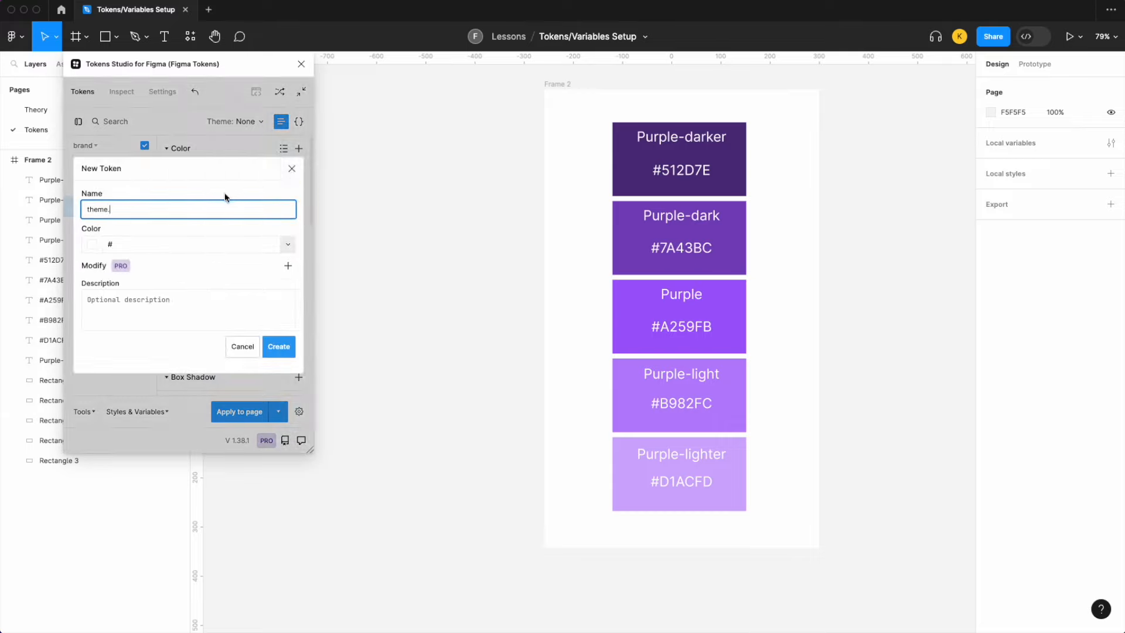
{"action": "type", "text": "primary-dark"}
{"action": "left_click", "coordinate": [287, 245]}
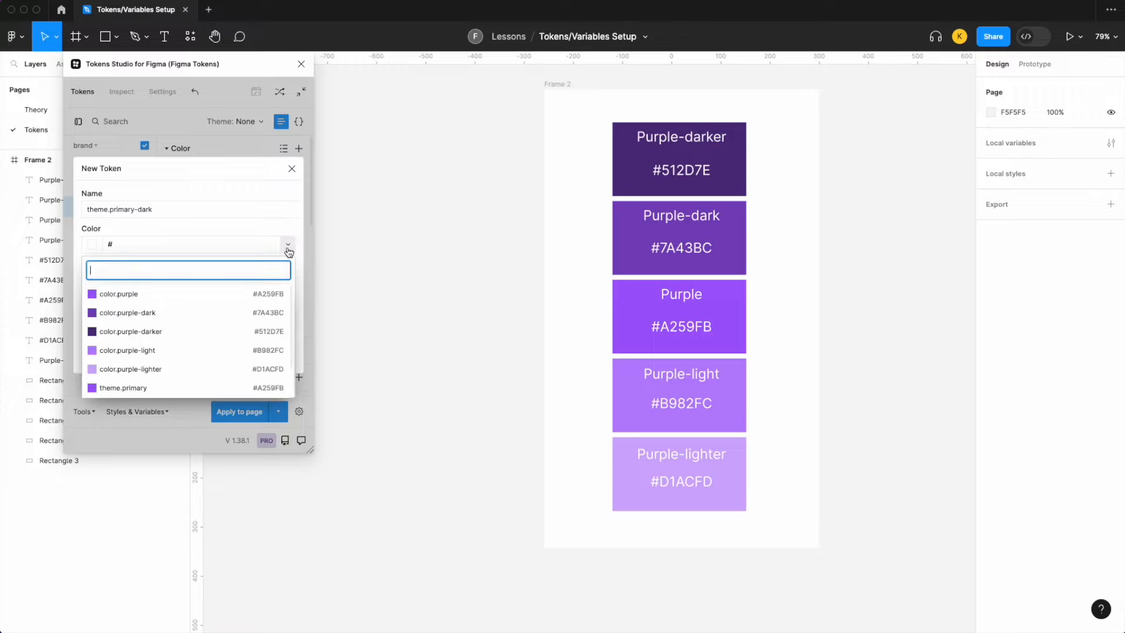
{"action": "left_click", "coordinate": [218, 313]}
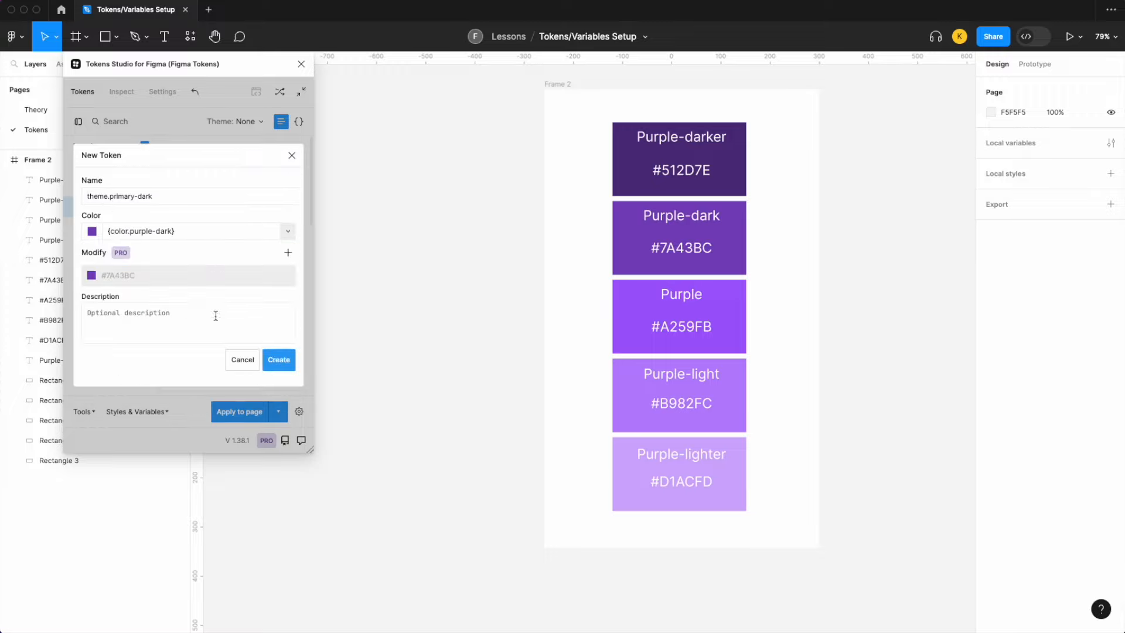
{"action": "left_click", "coordinate": [279, 361]}
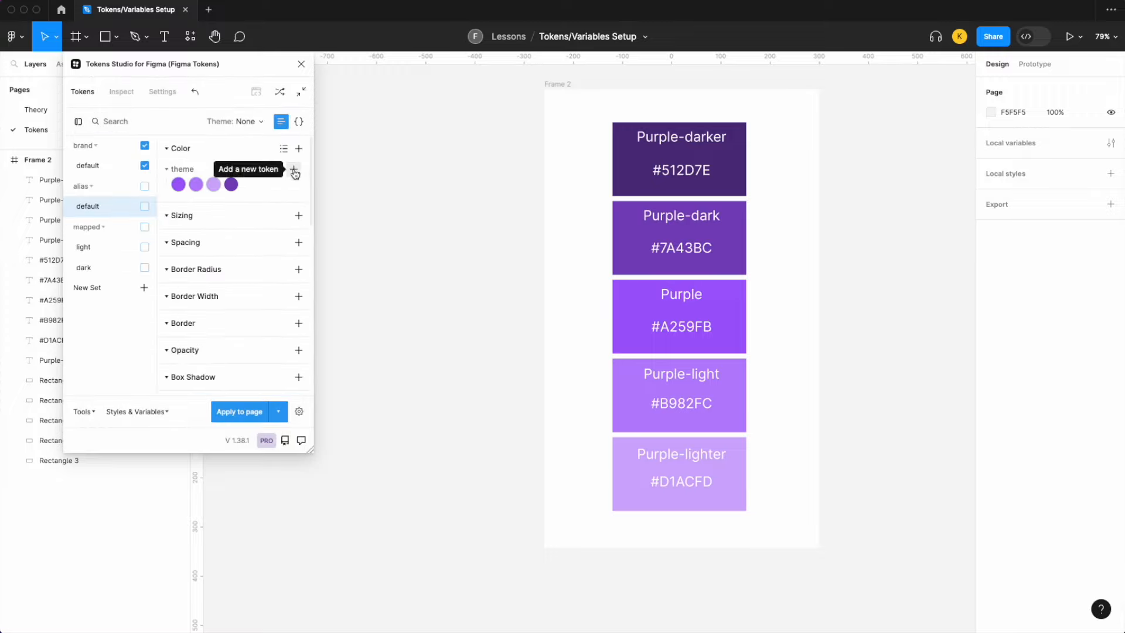
Add a color token theme.primary-darker to the theme group, referencing color.purple-darker.
{"action": "left_click", "coordinate": [299, 148]}
{"action": "type", "text": "[rim"}
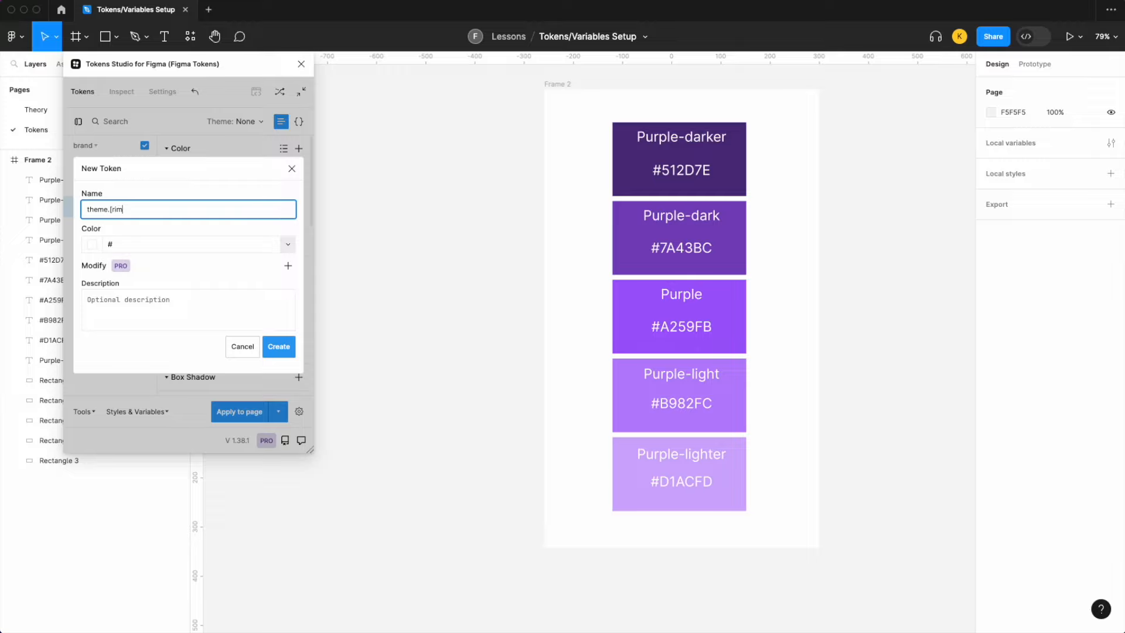
{"action": "type", "text": "ary-darker"}
{"action": "left_click", "coordinate": [112, 210]}
{"action": "key", "text": "BackSpace"}
{"action": "type", "text": "p"}
{"action": "left_click", "coordinate": [287, 245]}
{"action": "left_click", "coordinate": [210, 331]}
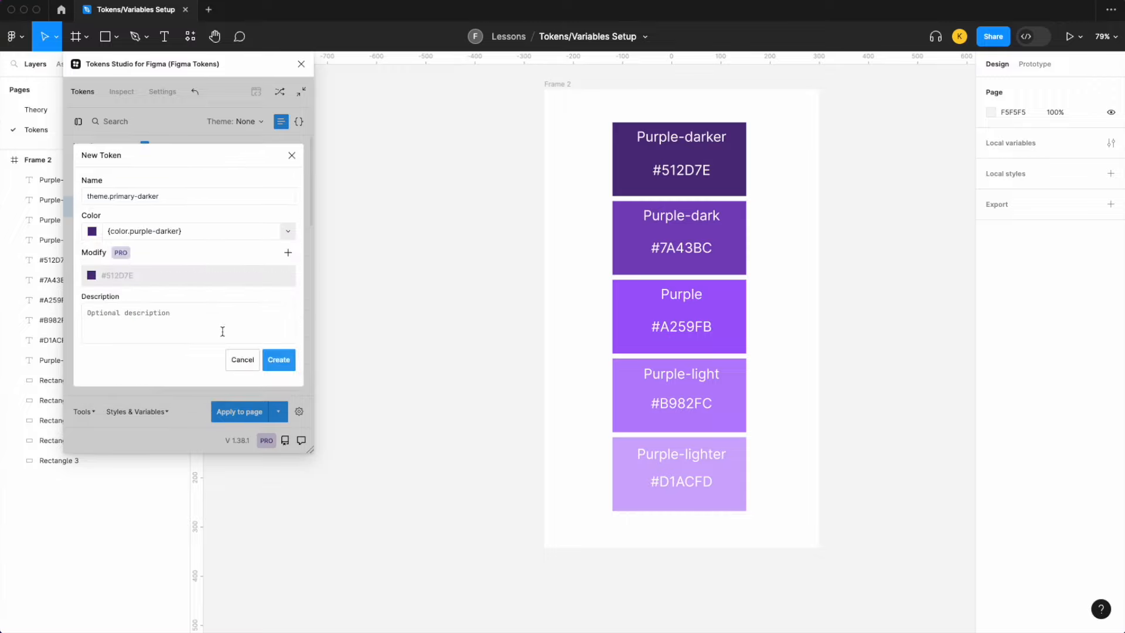
{"action": "left_click", "coordinate": [280, 360]}
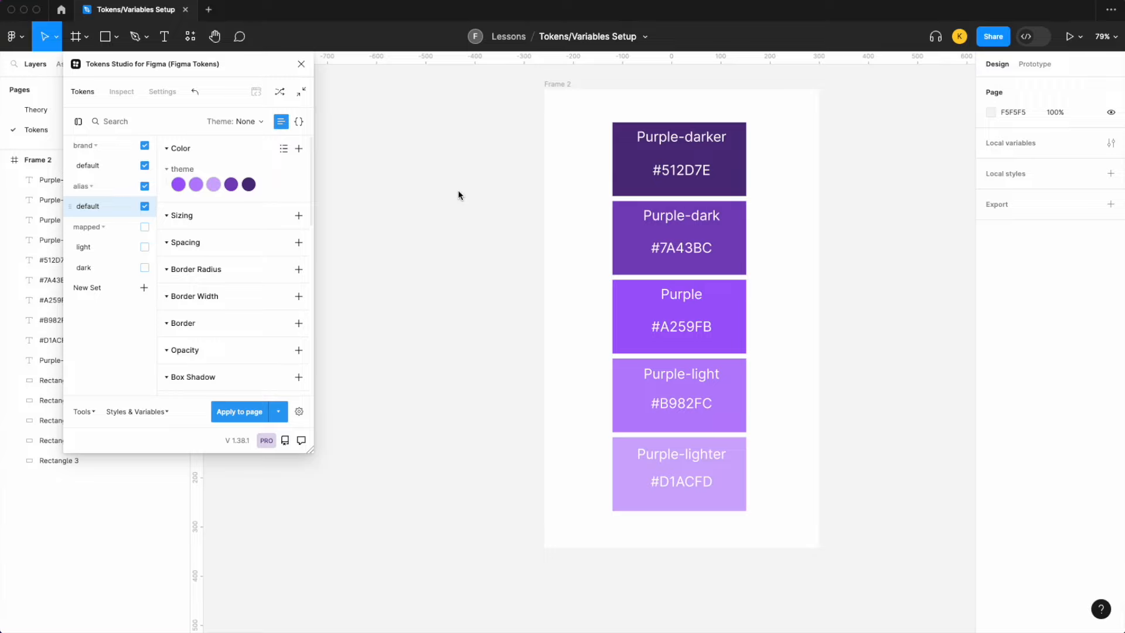
Create a color token named surface.action-1 without a value in the mapped light set.
{"action": "left_click", "coordinate": [113, 250]}
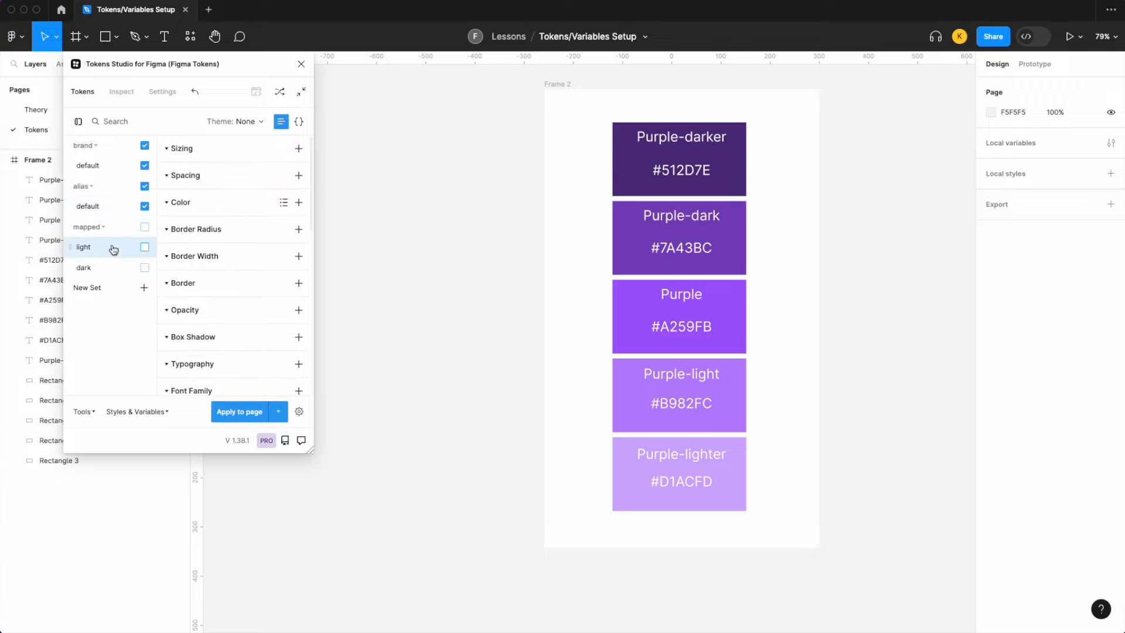
{"action": "left_click", "coordinate": [299, 202]}
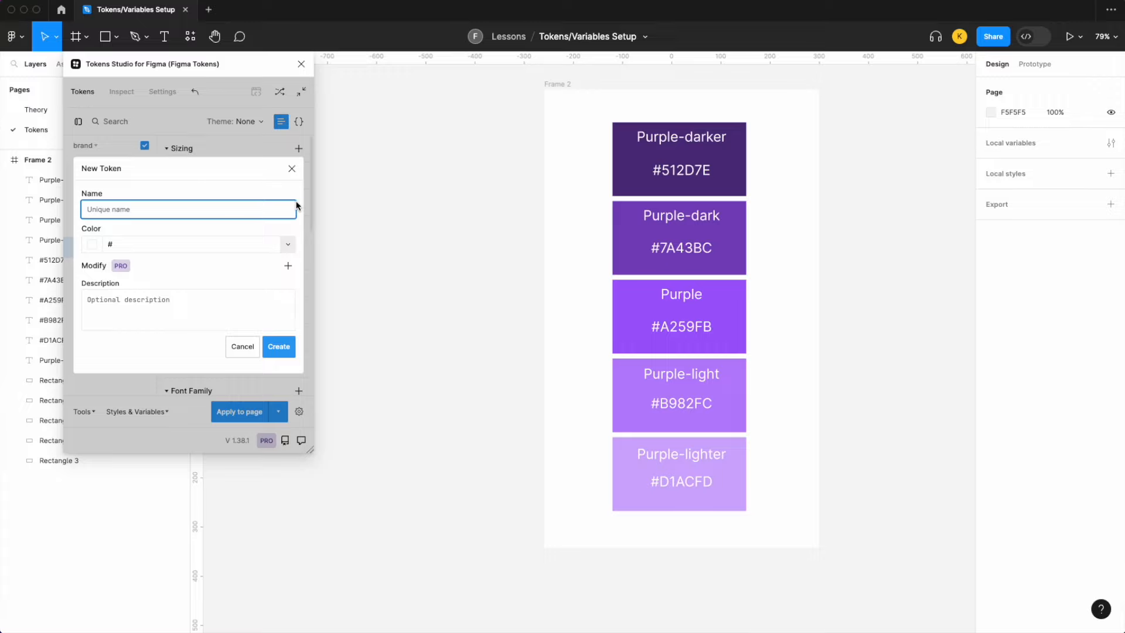
{"action": "type", "text": "surtface.action-1"}
{"action": "key", "text": "Return"}
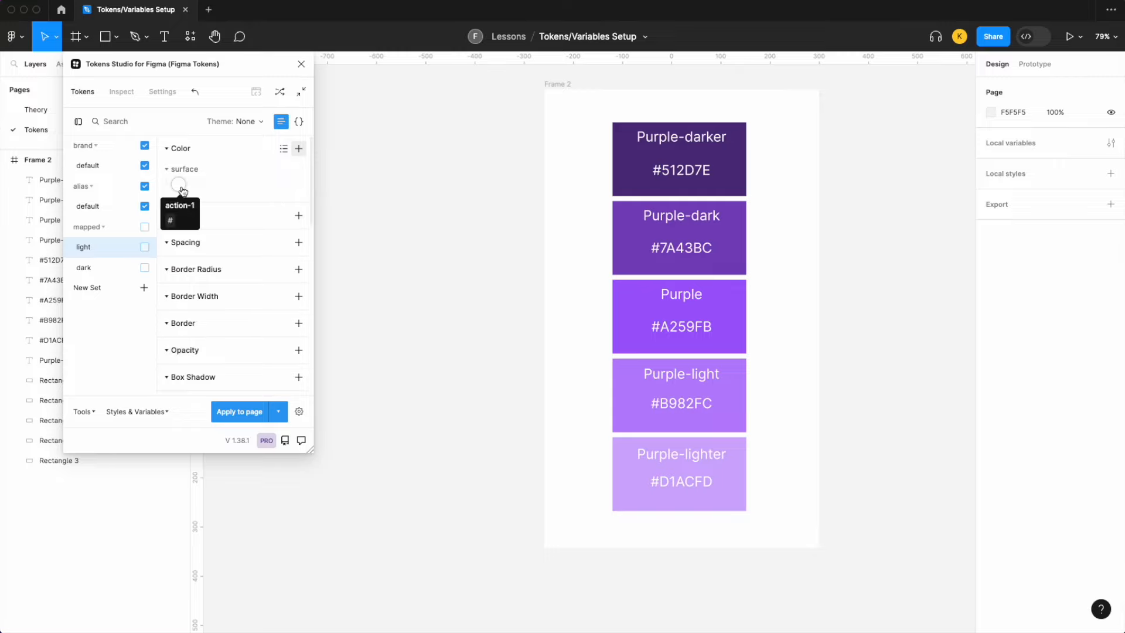
Edit the surface.action-1 token so its color references theme.primary.
{"action": "right_click", "coordinate": [182, 186]}
{"action": "left_click", "coordinate": [241, 239]}
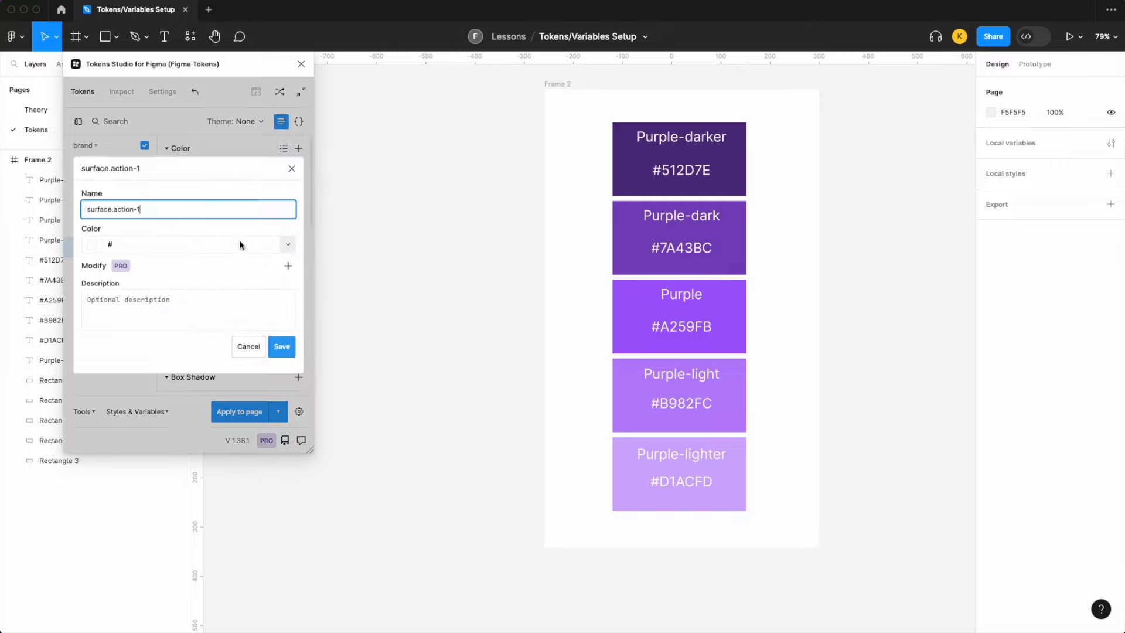
{"action": "left_click", "coordinate": [286, 245]}
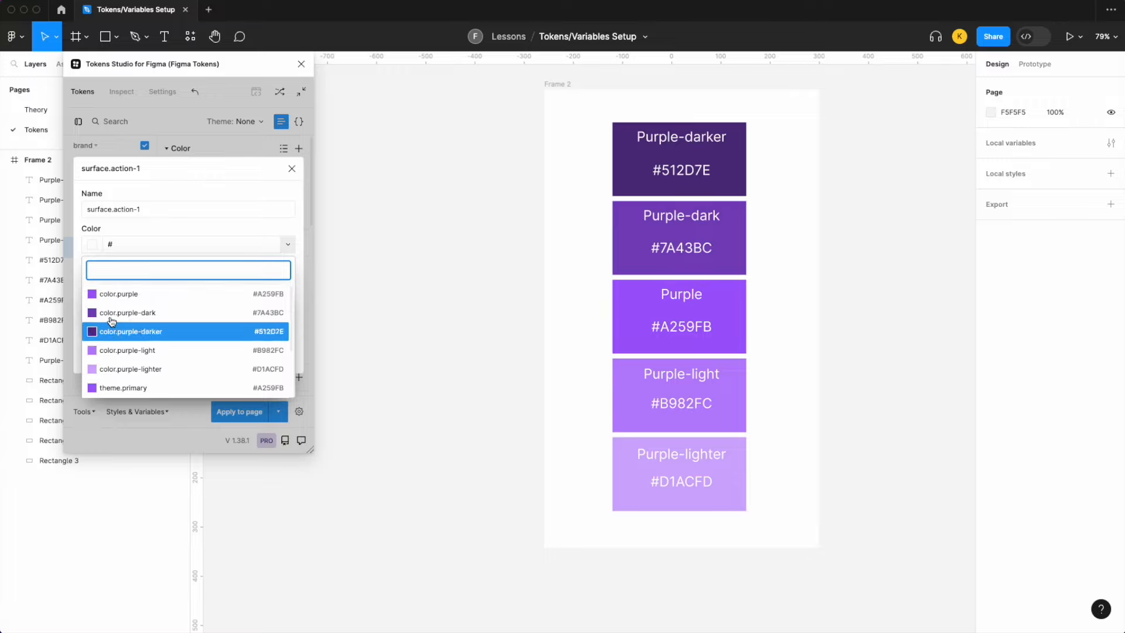
{"action": "scroll", "coordinate": [106, 373], "scroll_direction": "down", "scroll_amount": 3}
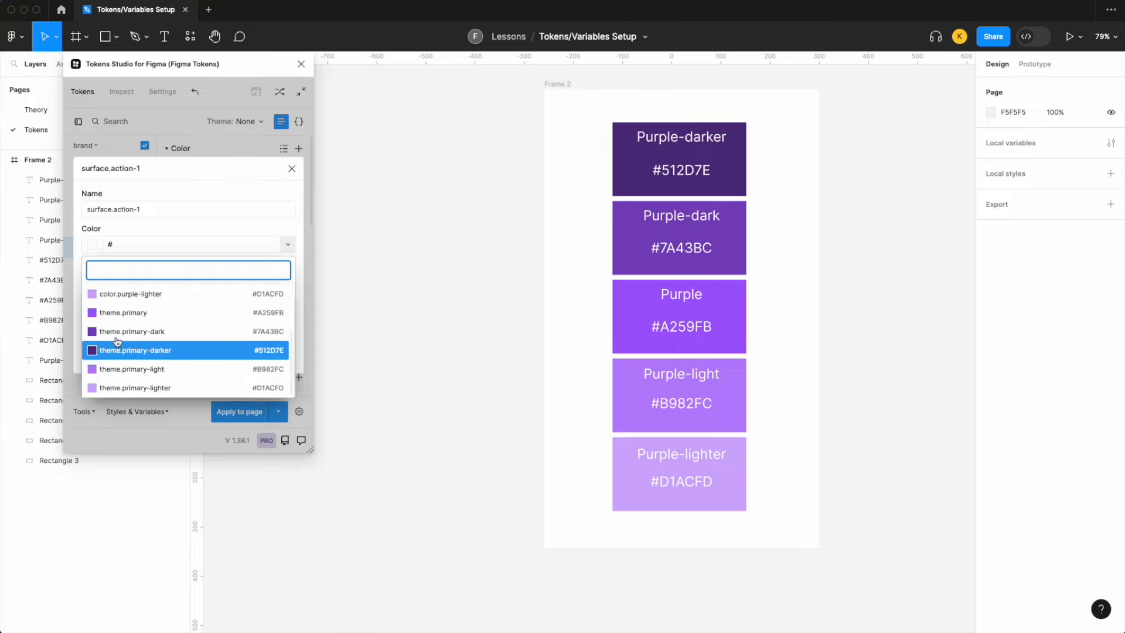
{"action": "scroll", "coordinate": [117, 322], "scroll_direction": "up", "scroll_amount": 3}
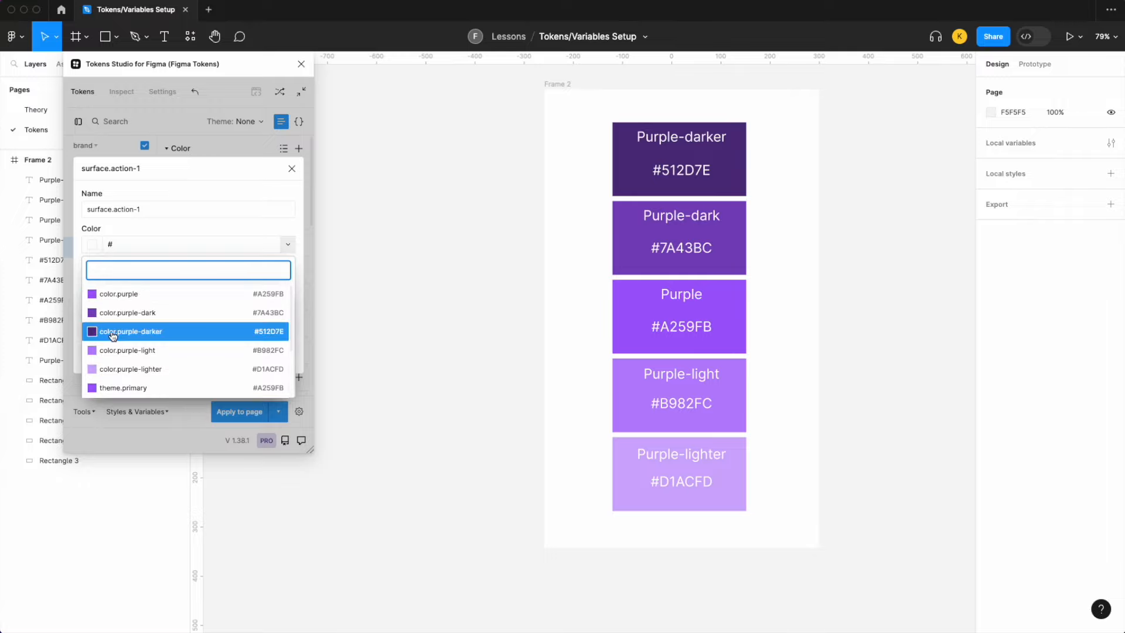
{"action": "scroll", "coordinate": [114, 331], "scroll_direction": "down", "scroll_amount": 3}
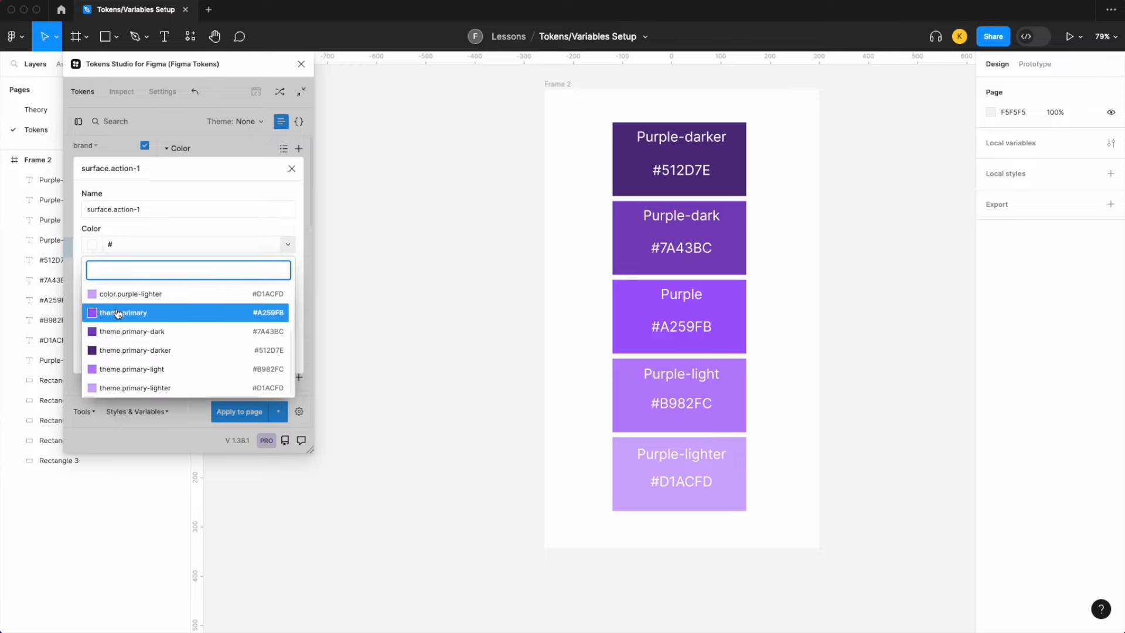
{"action": "left_click", "coordinate": [118, 313]}
{"action": "left_click", "coordinate": [279, 361]}
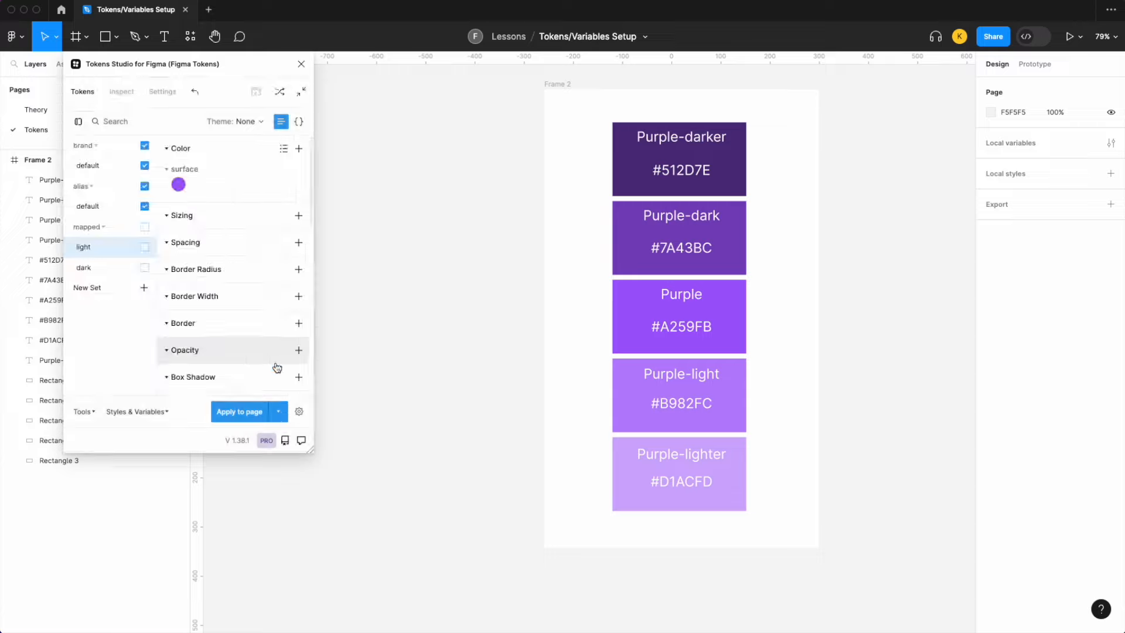
Create a color token surface.action-1-hover in the mapped light set, referencing theme.primary-dark.
{"action": "left_click", "coordinate": [299, 149]}
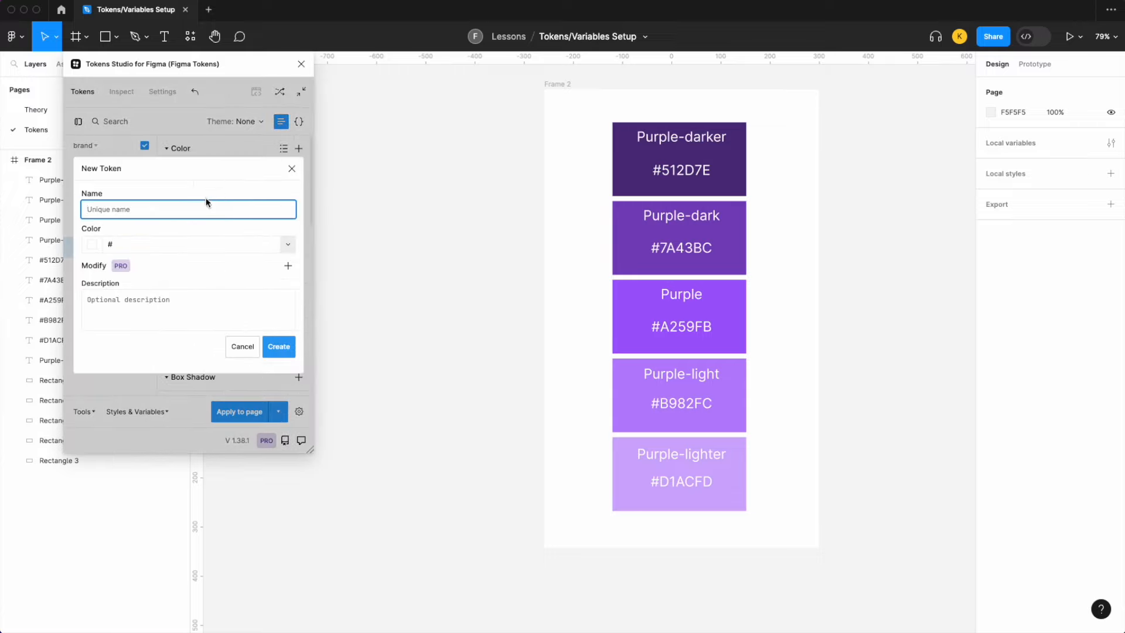
{"action": "type", "text": "surface.action-1-hover"}
{"action": "left_click", "coordinate": [288, 245]}
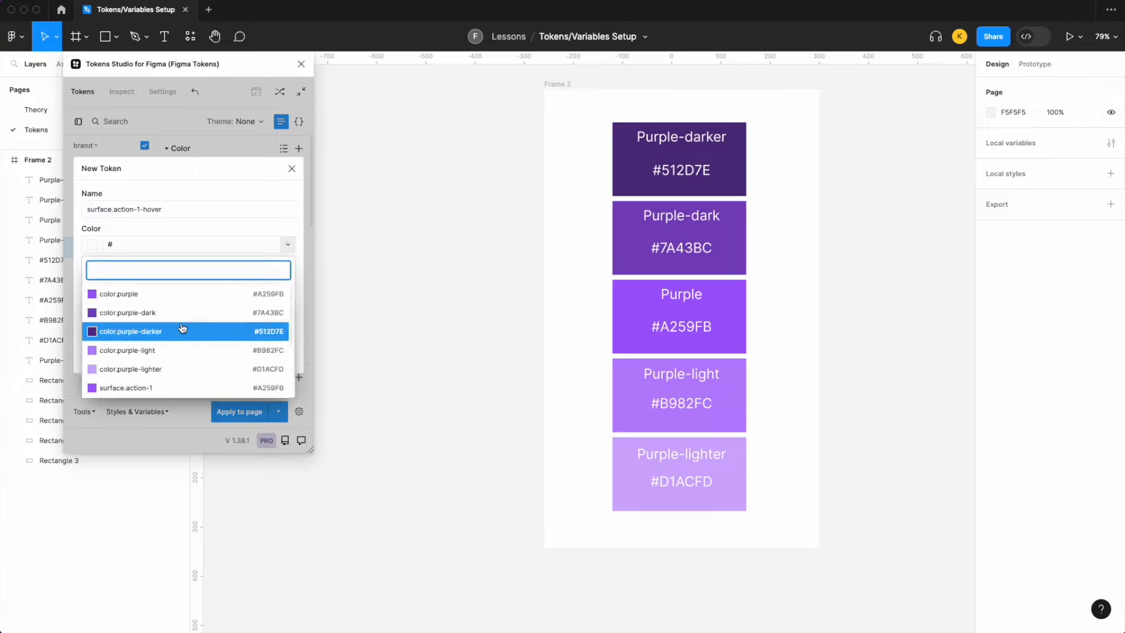
{"action": "scroll", "coordinate": [181, 326], "scroll_direction": "down", "scroll_amount": 3}
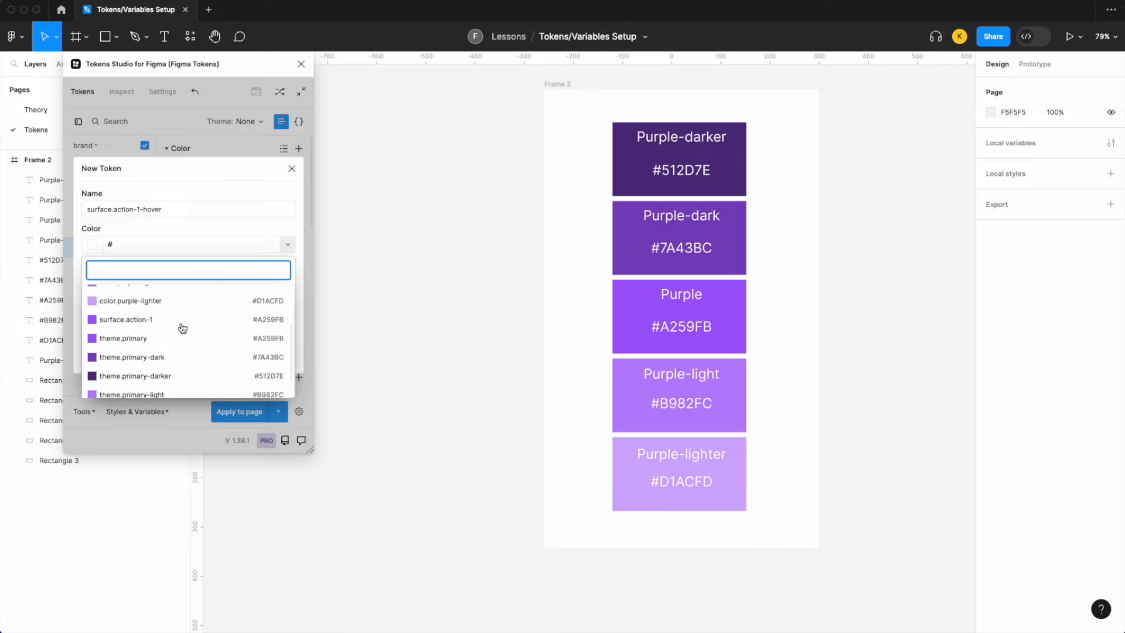
{"action": "left_click", "coordinate": [172, 359]}
{"action": "left_click", "coordinate": [284, 363]}
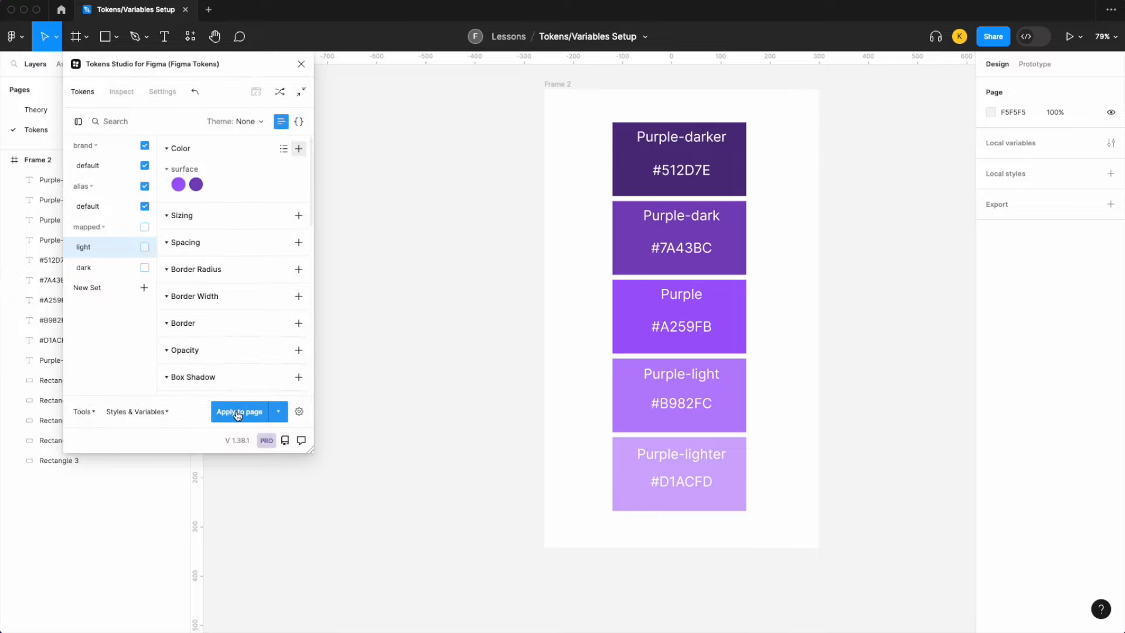
Trace the surface tokens' references back through the alias default set to the brand default set.
{"action": "mouse_move", "coordinate": [185, 195]}
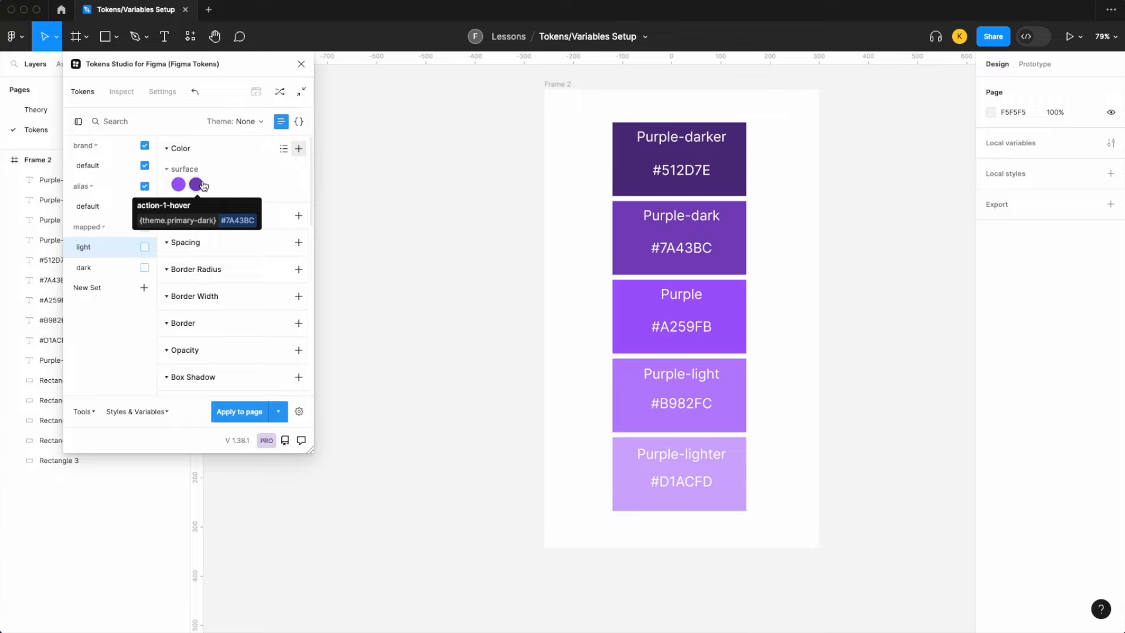
{"action": "left_click", "coordinate": [92, 205]}
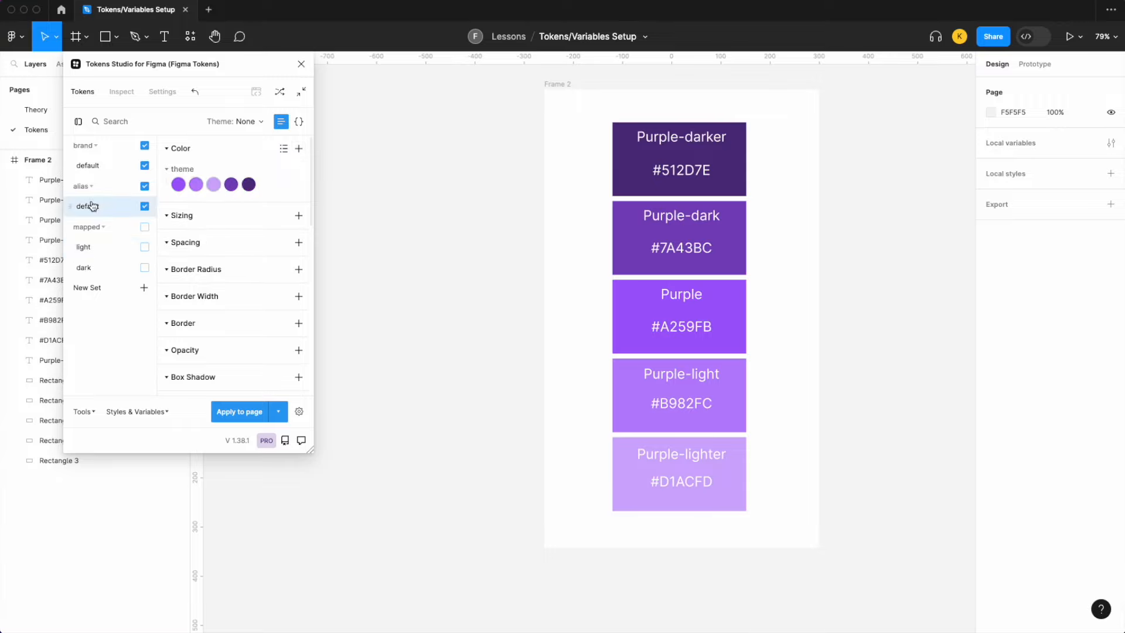
{"action": "left_click", "coordinate": [95, 170]}
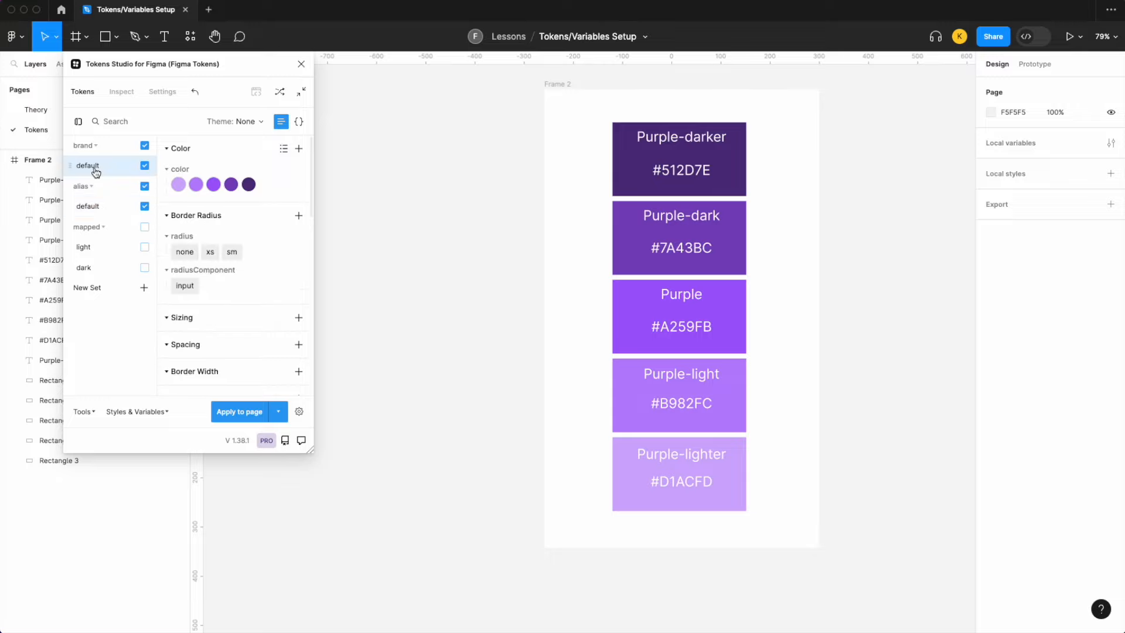
Enable the mapped token sets, view the light set, and start a new theme with all four token sets disabled.
{"action": "left_click", "coordinate": [144, 227]}
{"action": "left_click", "coordinate": [84, 248]}
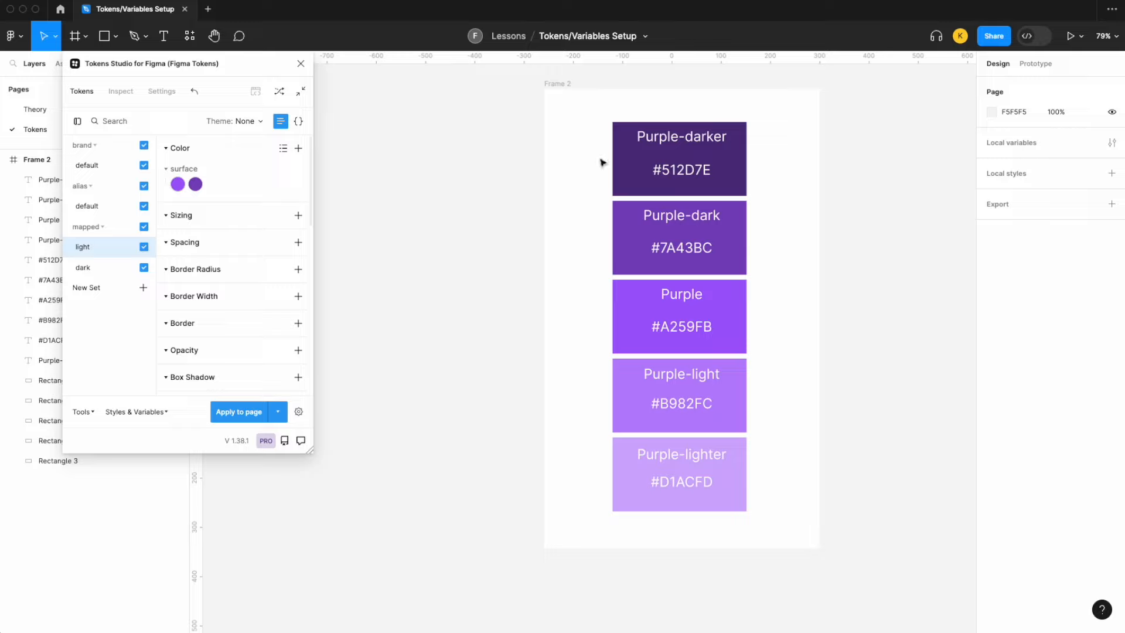
{"action": "left_click", "coordinate": [249, 124]}
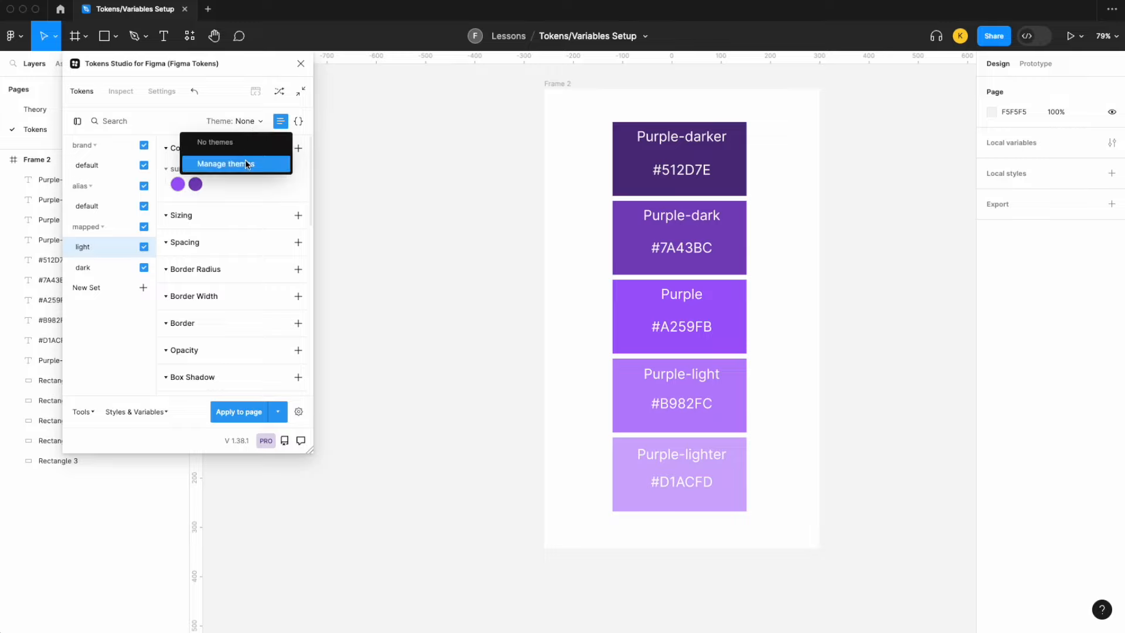
{"action": "left_click", "coordinate": [245, 161]}
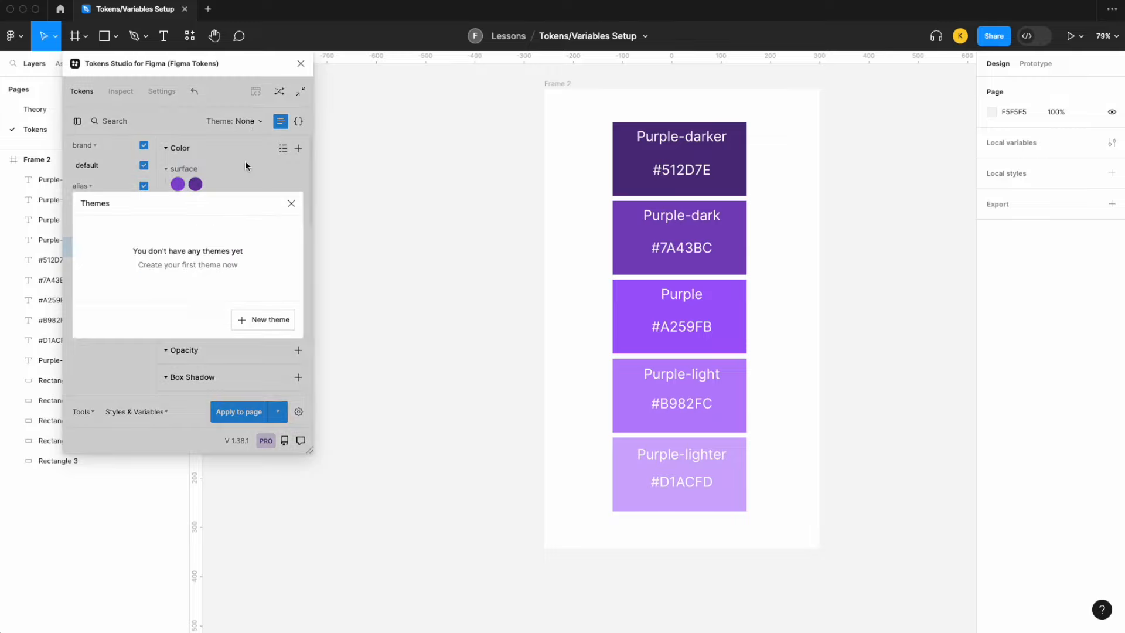
{"action": "left_click", "coordinate": [253, 322]}
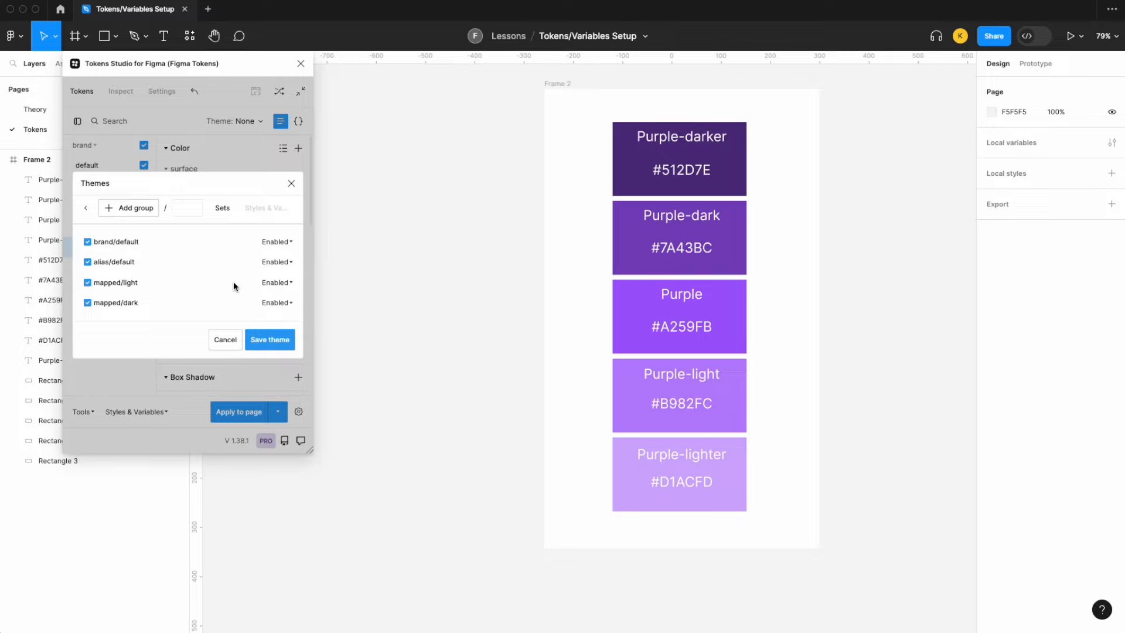
{"action": "left_click", "coordinate": [87, 242]}
{"action": "left_click", "coordinate": [87, 262]}
{"action": "left_click", "coordinate": [87, 282]}
{"action": "left_click", "coordinate": [88, 303]}
Name the theme default in a new brand group, set brand/default to Enabled, and save it.
{"action": "left_click", "coordinate": [126, 210]}
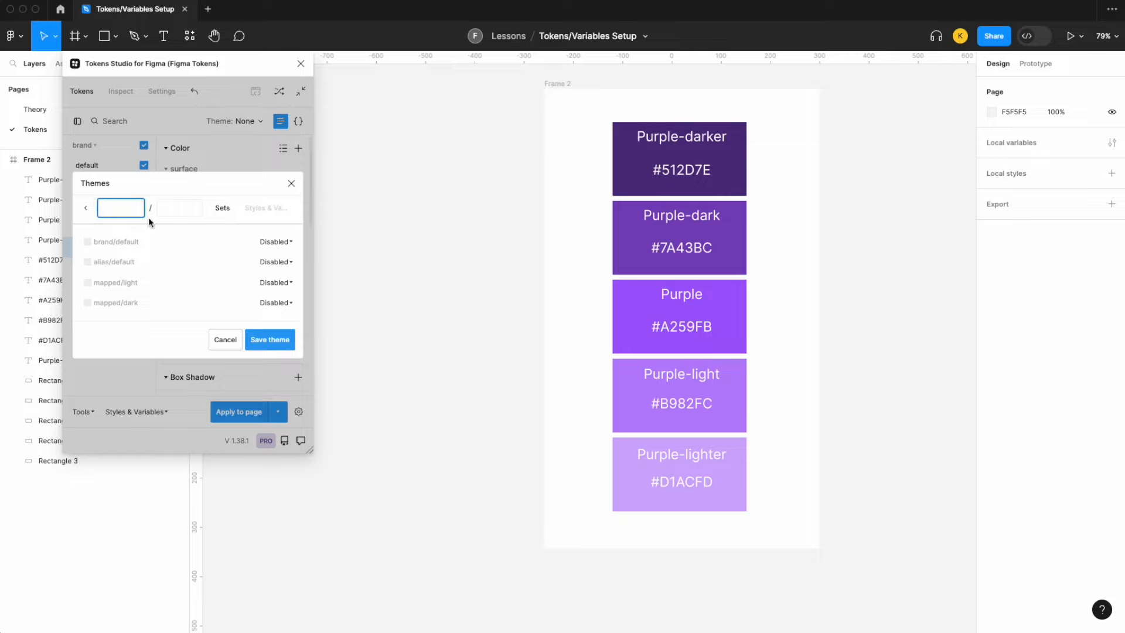
{"action": "left_click", "coordinate": [181, 212]}
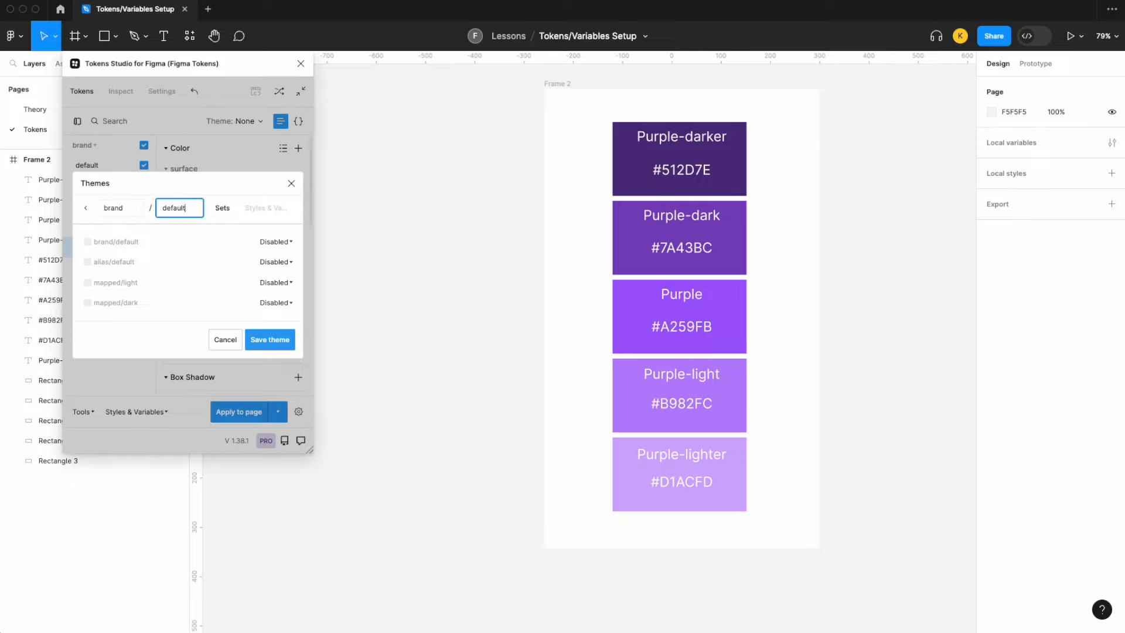
{"action": "left_click", "coordinate": [87, 242]}
{"action": "left_click", "coordinate": [280, 242]}
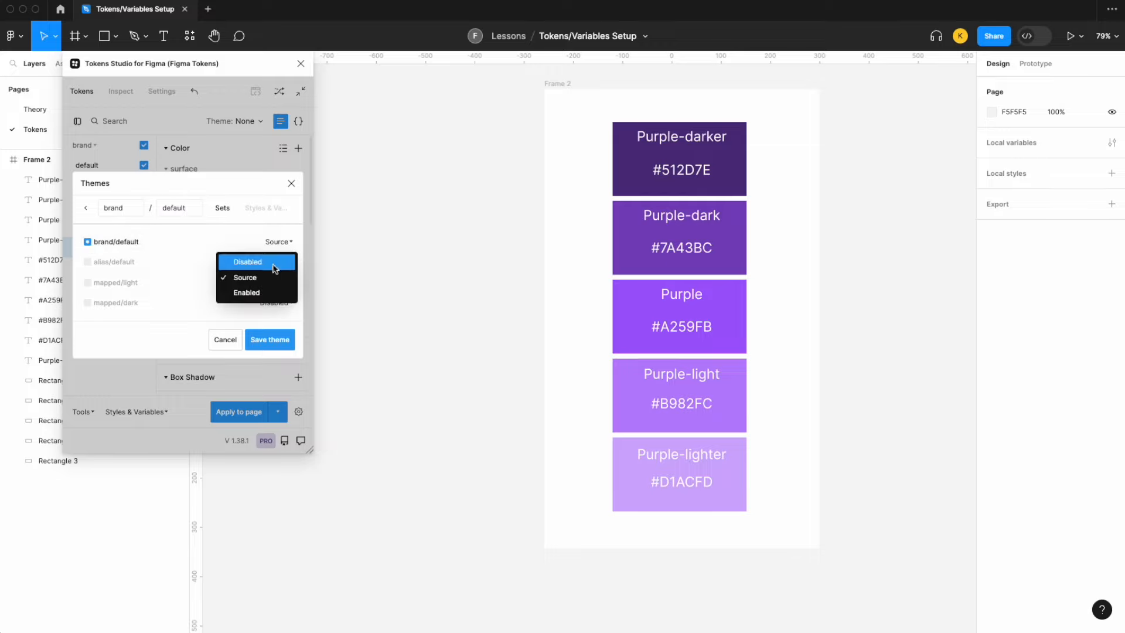
{"action": "left_click", "coordinate": [258, 293]}
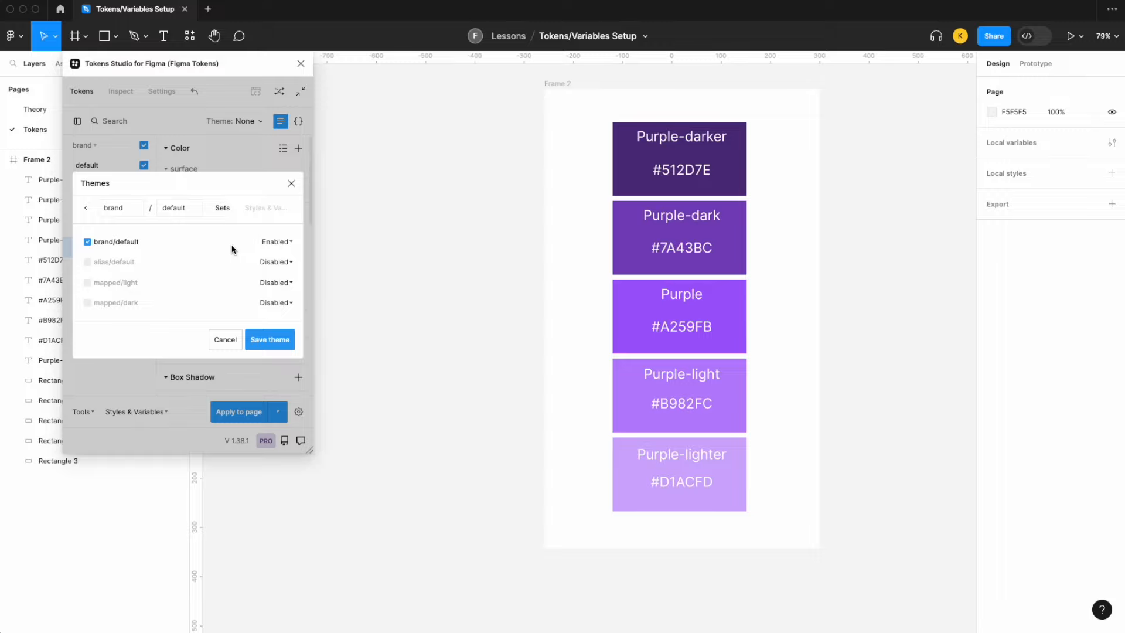
{"action": "left_click", "coordinate": [262, 341]}
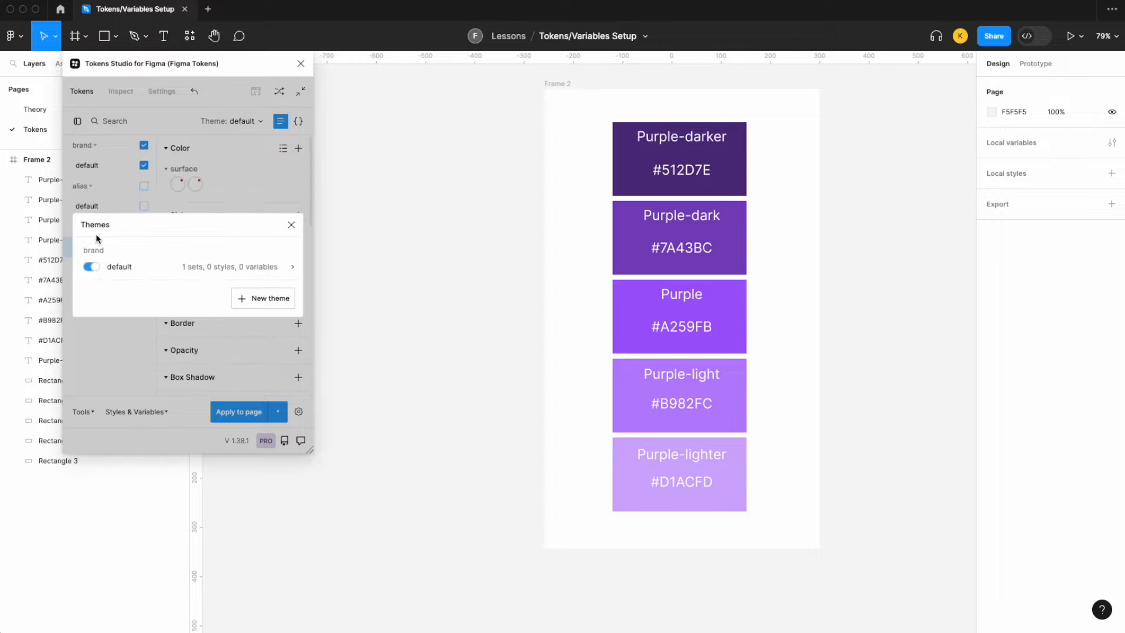
{"action": "left_click", "coordinate": [291, 225]}
Enable the alias and mapped sets again and start a new theme named default in a new alias group.
{"action": "left_click", "coordinate": [144, 186]}
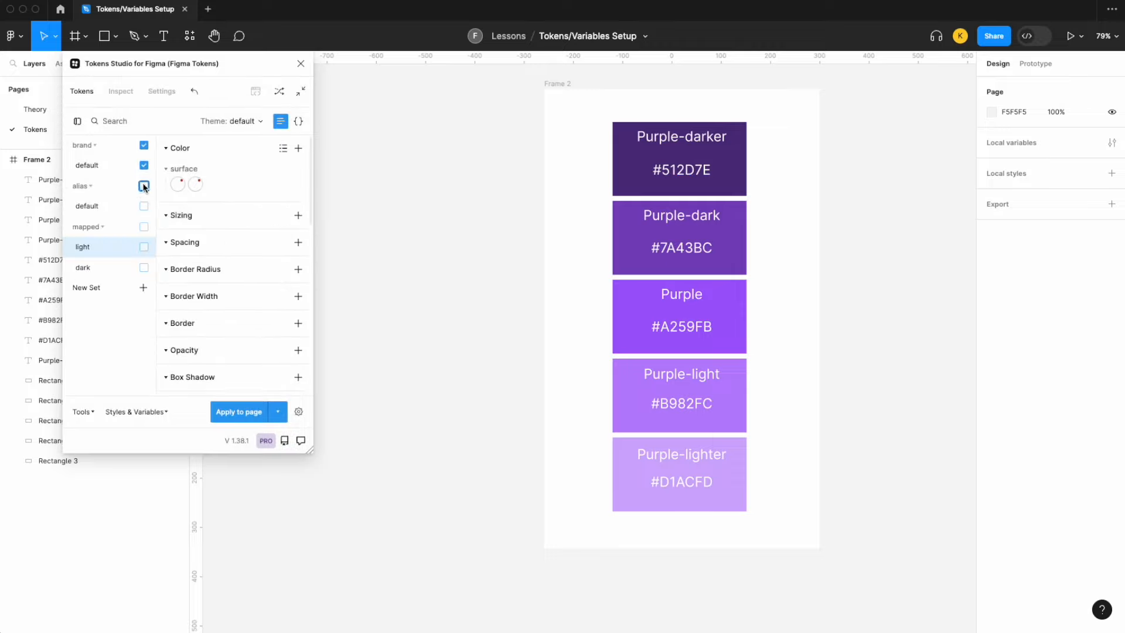
{"action": "left_click", "coordinate": [144, 227]}
{"action": "left_click", "coordinate": [254, 119]}
{"action": "left_click", "coordinate": [243, 174]}
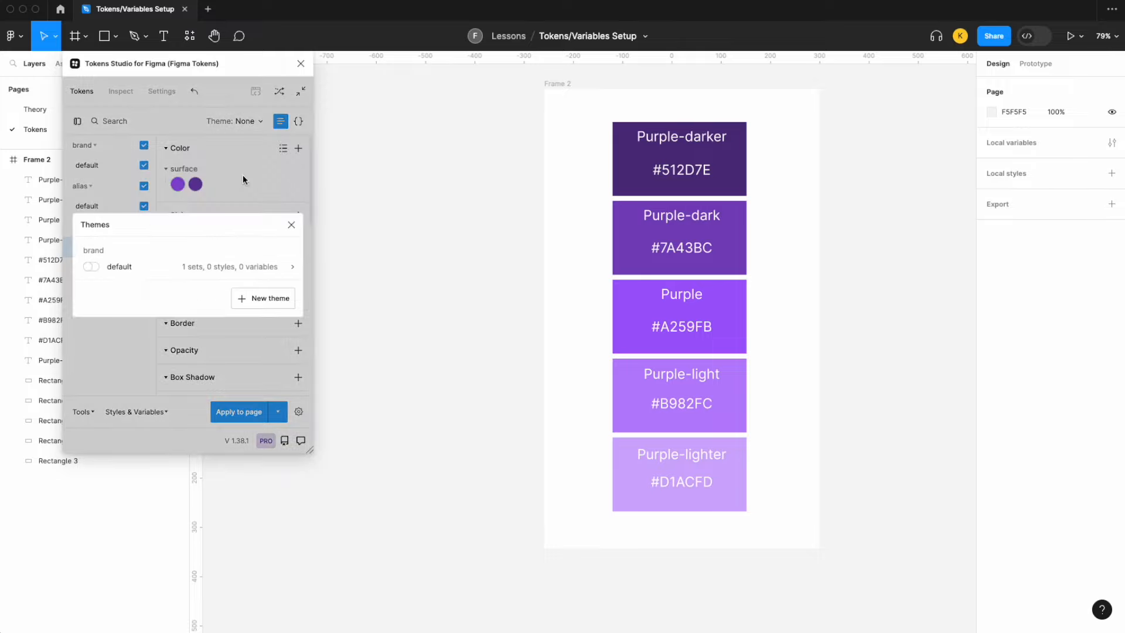
{"action": "left_click", "coordinate": [258, 299]}
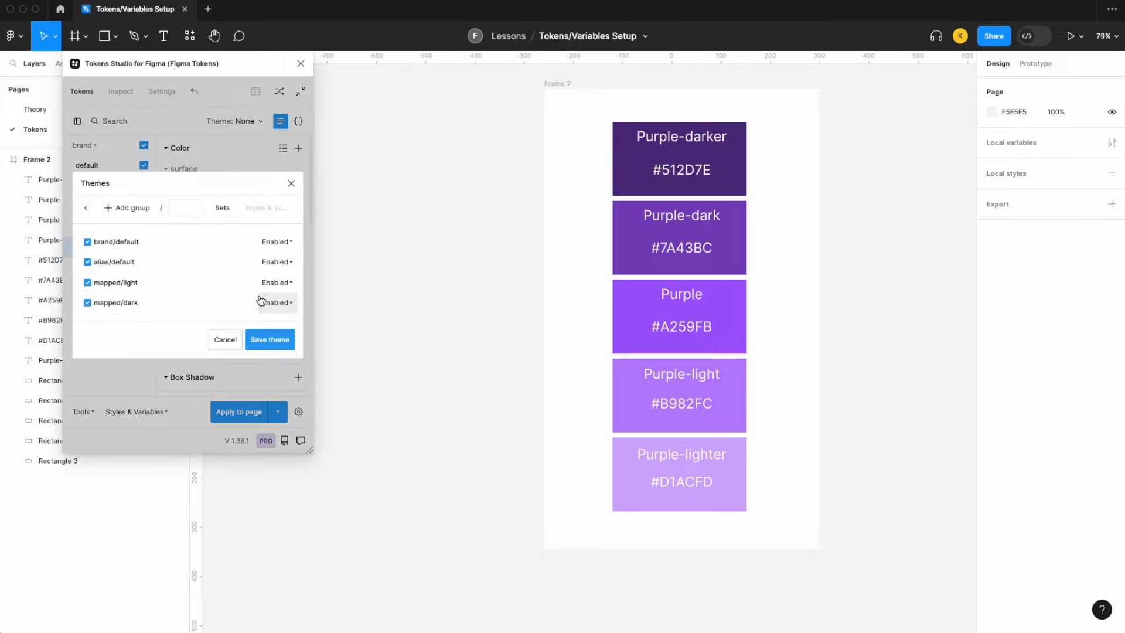
{"action": "left_click", "coordinate": [115, 211]}
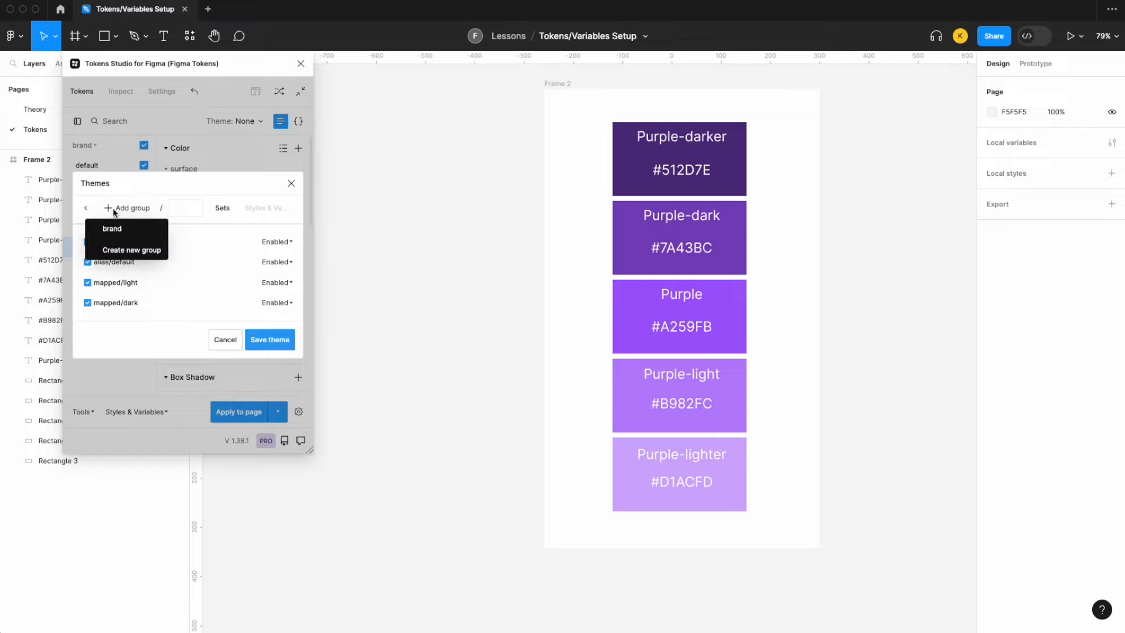
{"action": "left_click", "coordinate": [130, 256]}
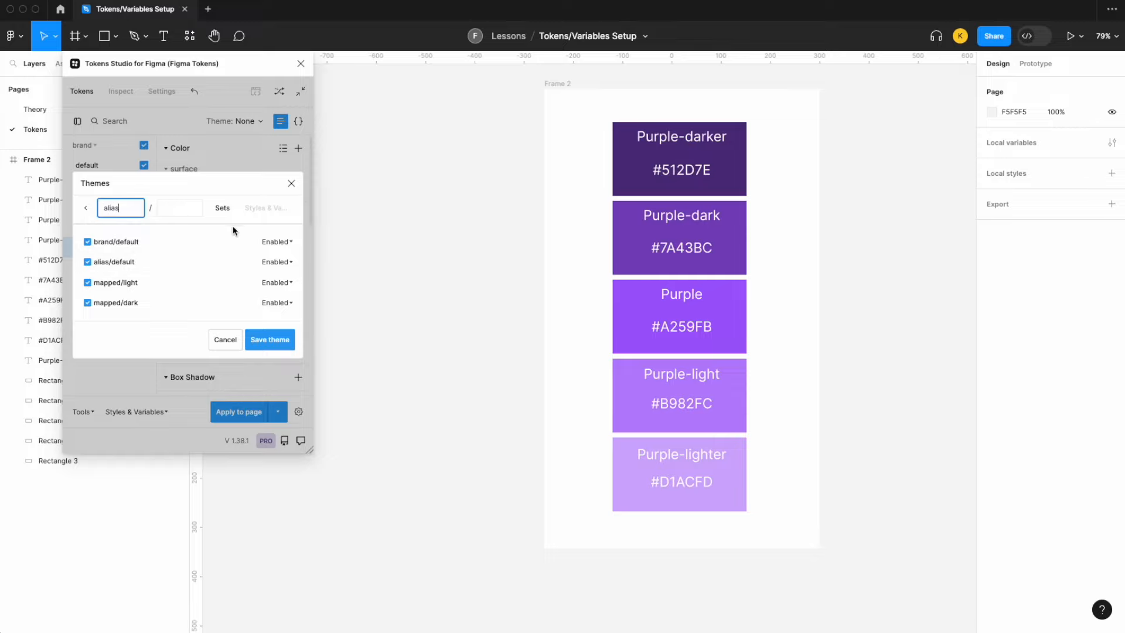
{"action": "key", "text": "Tab"}
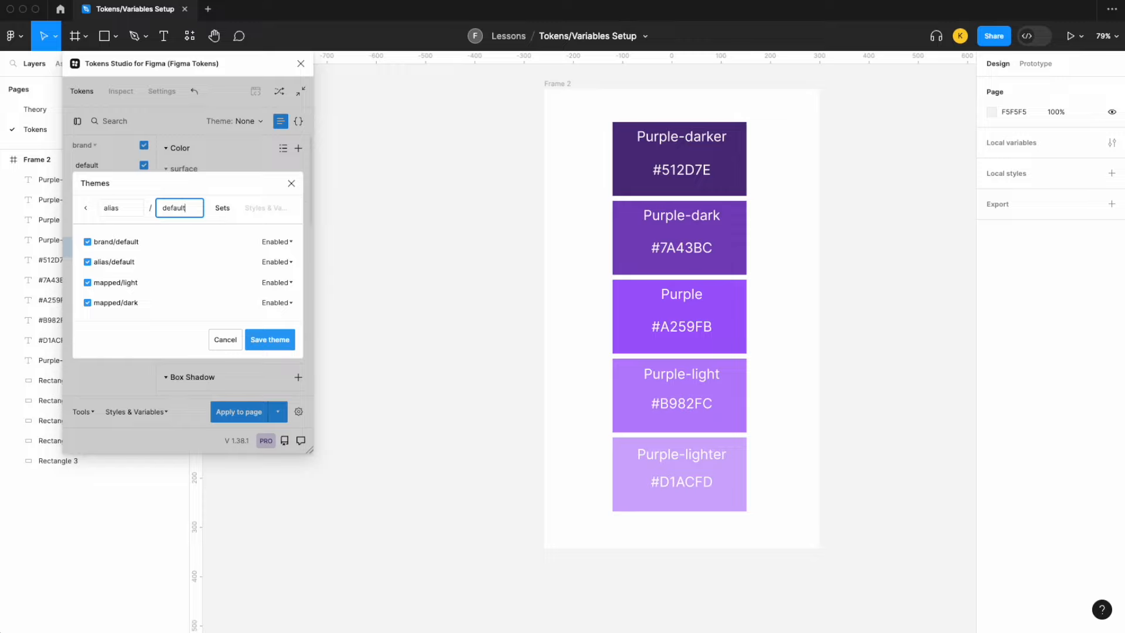
Save the alias theme with only alias/default enabled, and activate the brand default theme alongside it.
{"action": "left_click", "coordinate": [87, 242]}
{"action": "left_click", "coordinate": [87, 282]}
{"action": "left_click", "coordinate": [87, 302]}
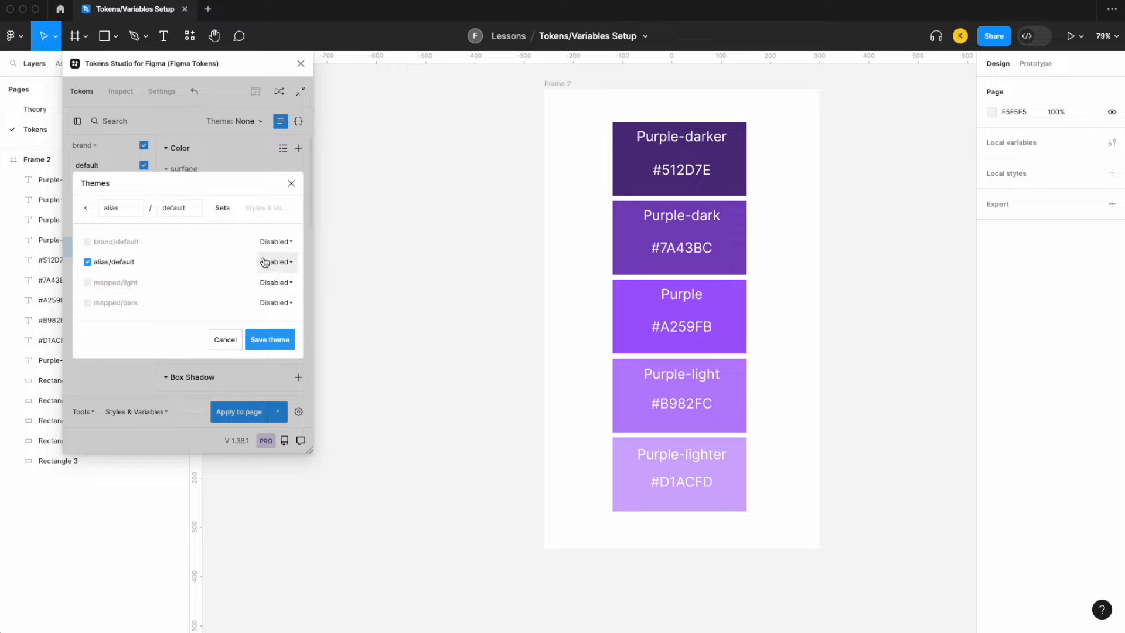
{"action": "left_click", "coordinate": [283, 350]}
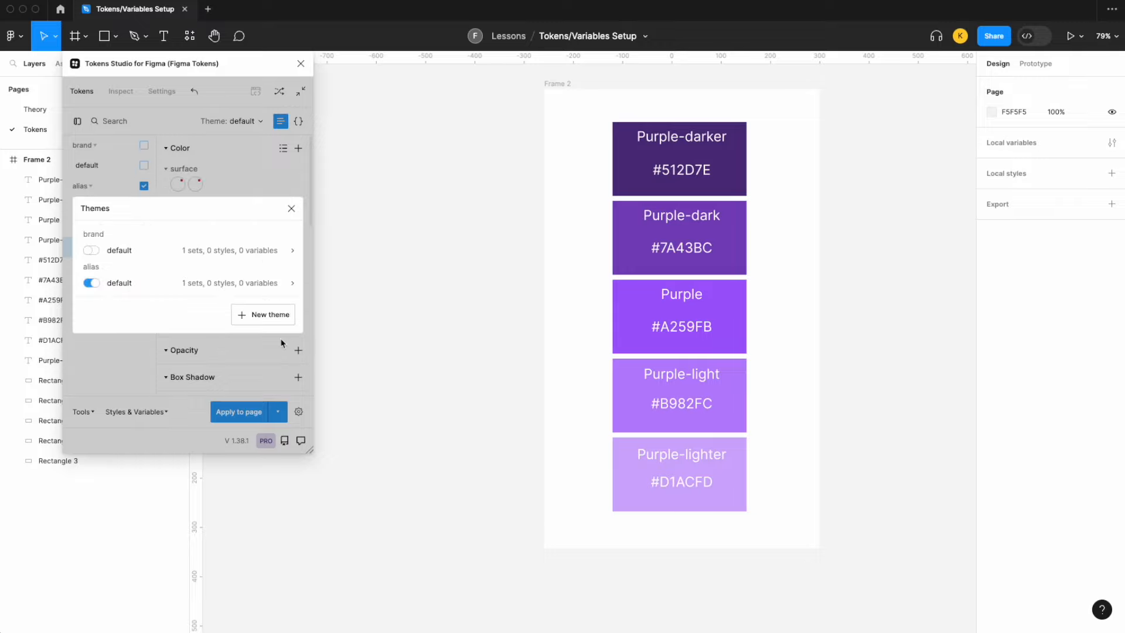
{"action": "left_click", "coordinate": [91, 250]}
{"action": "left_click", "coordinate": [292, 211]}
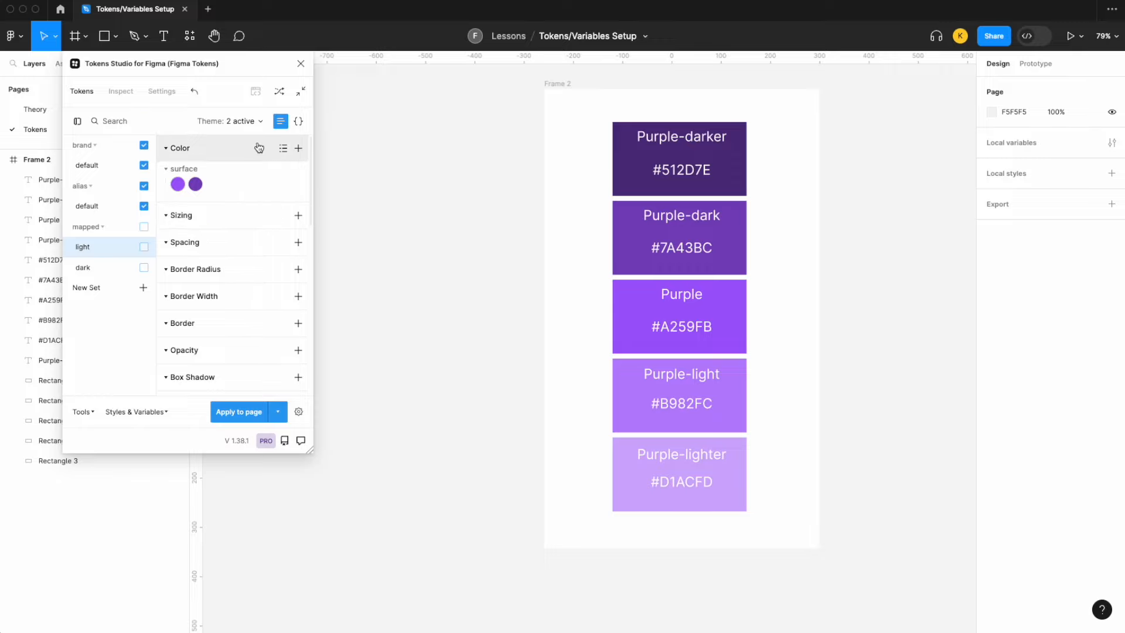
Start another new theme in which mapped/light is the only enabled token set.
{"action": "left_click", "coordinate": [258, 120]}
{"action": "left_click", "coordinate": [231, 212]}
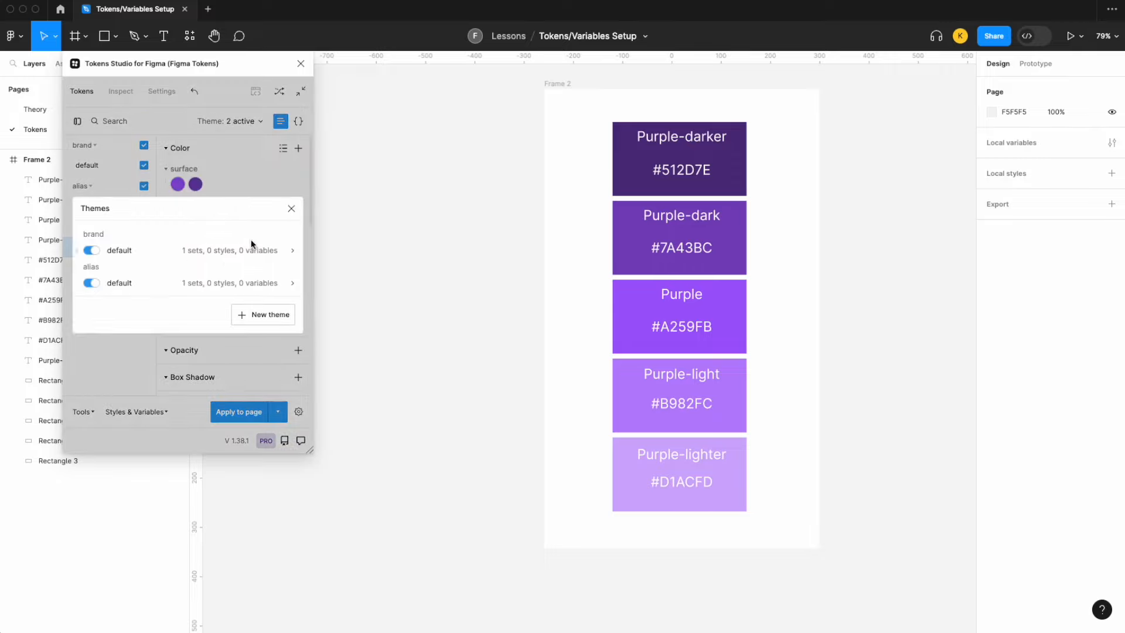
{"action": "left_click", "coordinate": [269, 311]}
{"action": "left_click", "coordinate": [91, 286]}
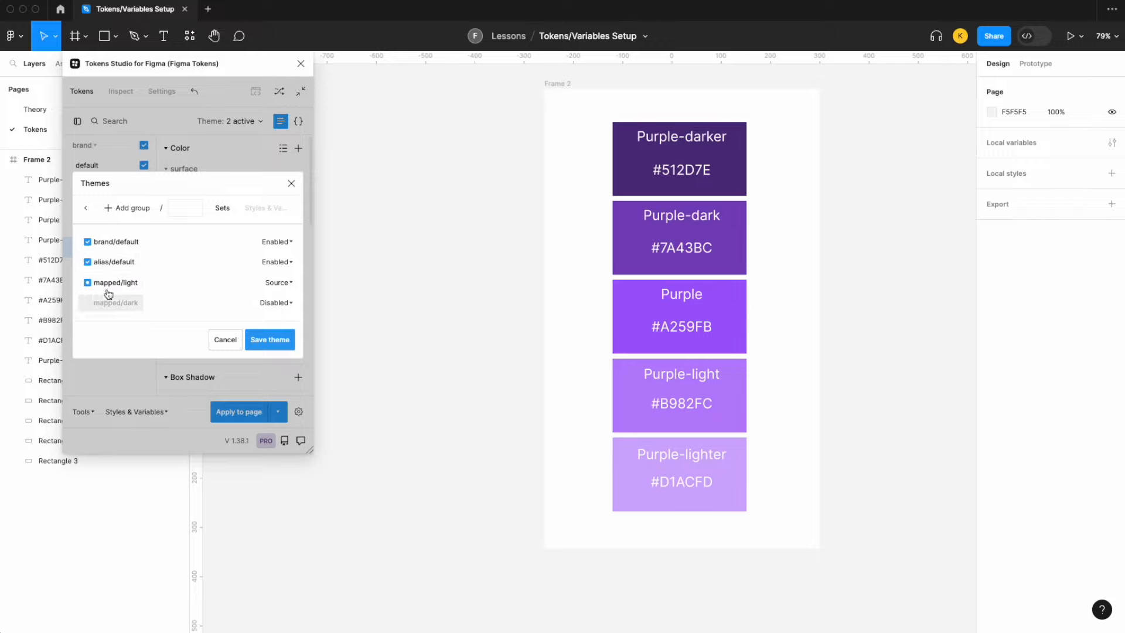
{"action": "left_click", "coordinate": [88, 283]}
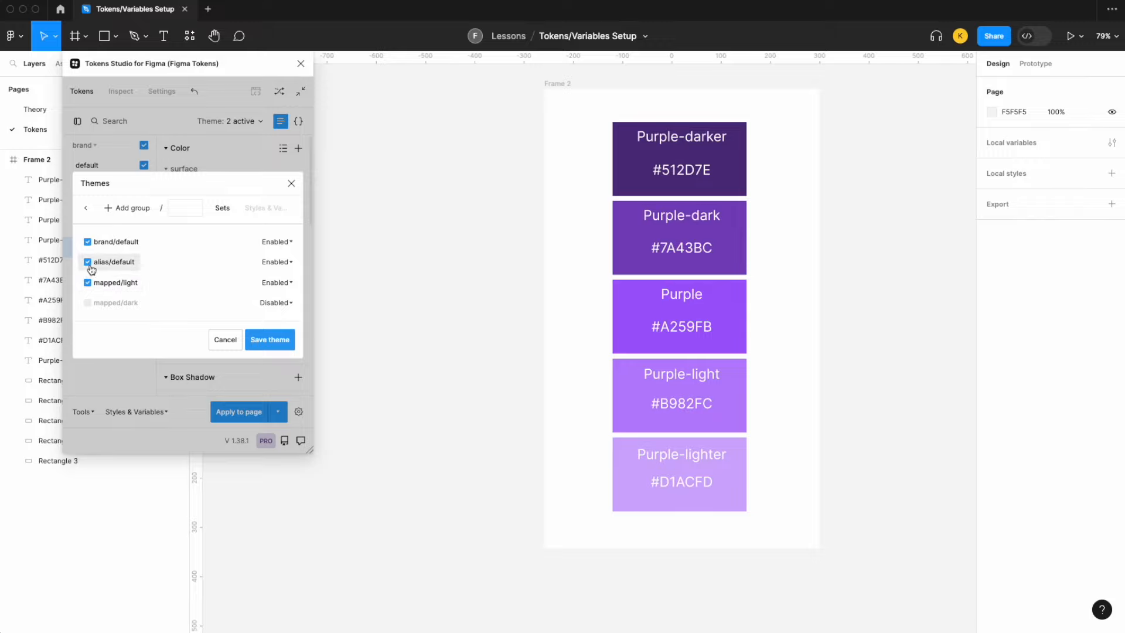
{"action": "left_click", "coordinate": [88, 262]}
{"action": "left_click", "coordinate": [88, 241]}
Name the theme light in a new mapped group and save it.
{"action": "left_click", "coordinate": [127, 208]}
{"action": "left_click", "coordinate": [131, 266]}
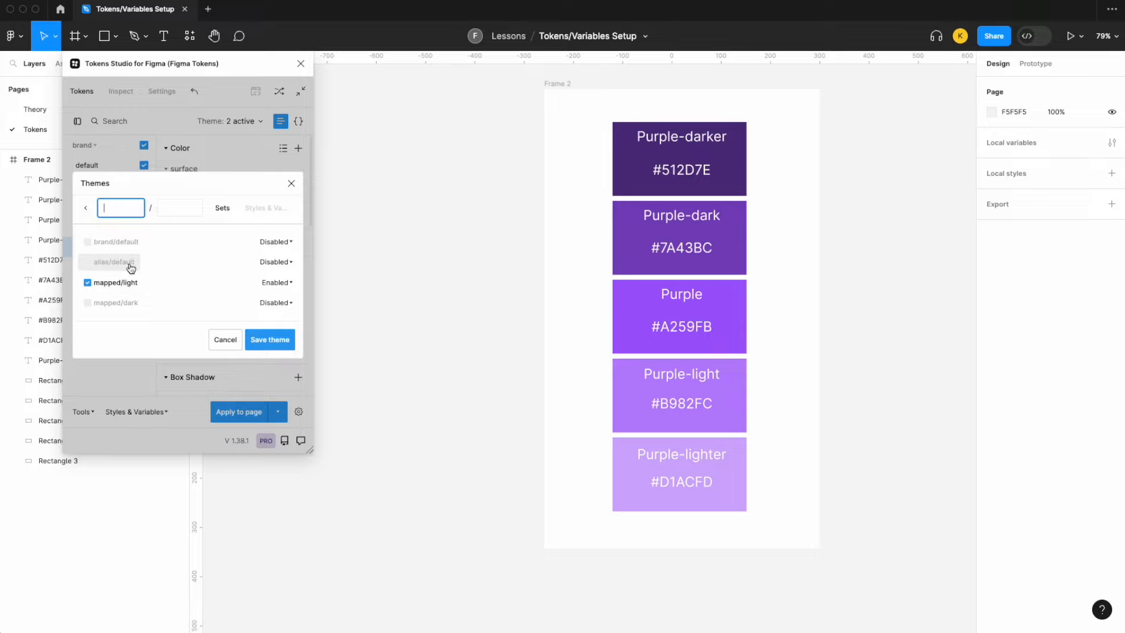
{"action": "type", "text": "mapped"}
{"action": "left_click", "coordinate": [169, 206]}
{"action": "type", "text": "light"}
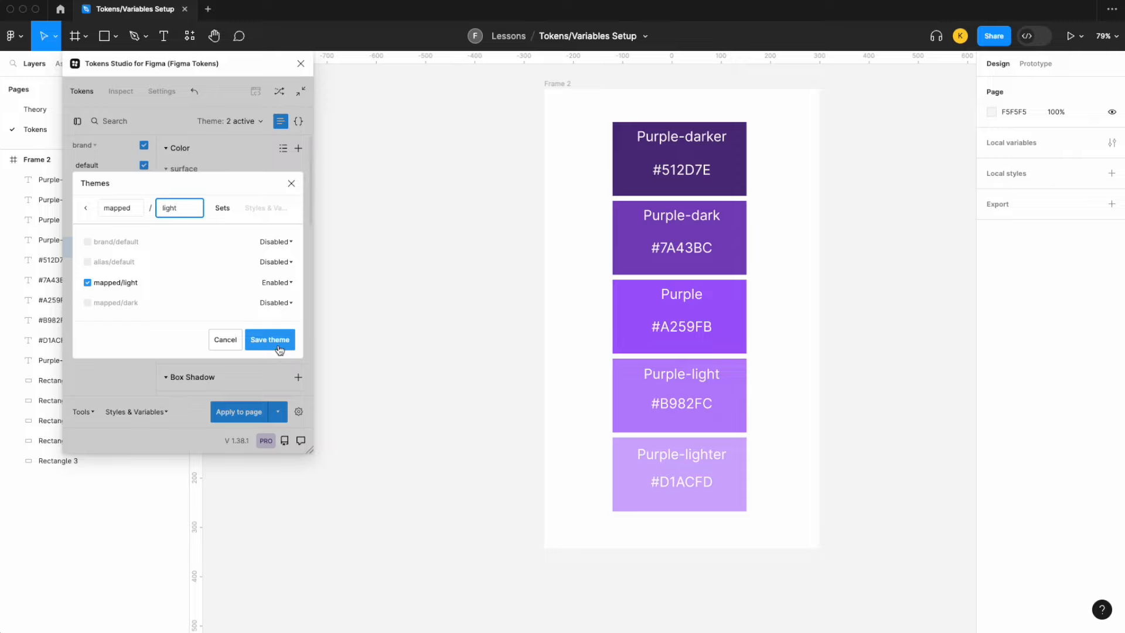
{"action": "left_click", "coordinate": [274, 343]}
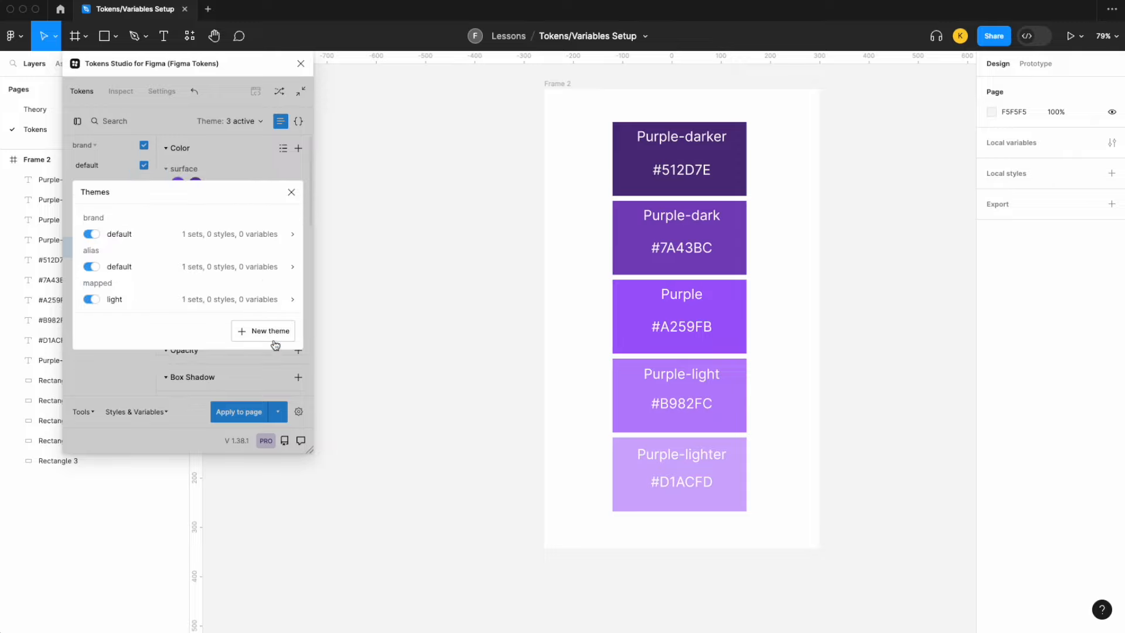
{"action": "left_click", "coordinate": [292, 193]}
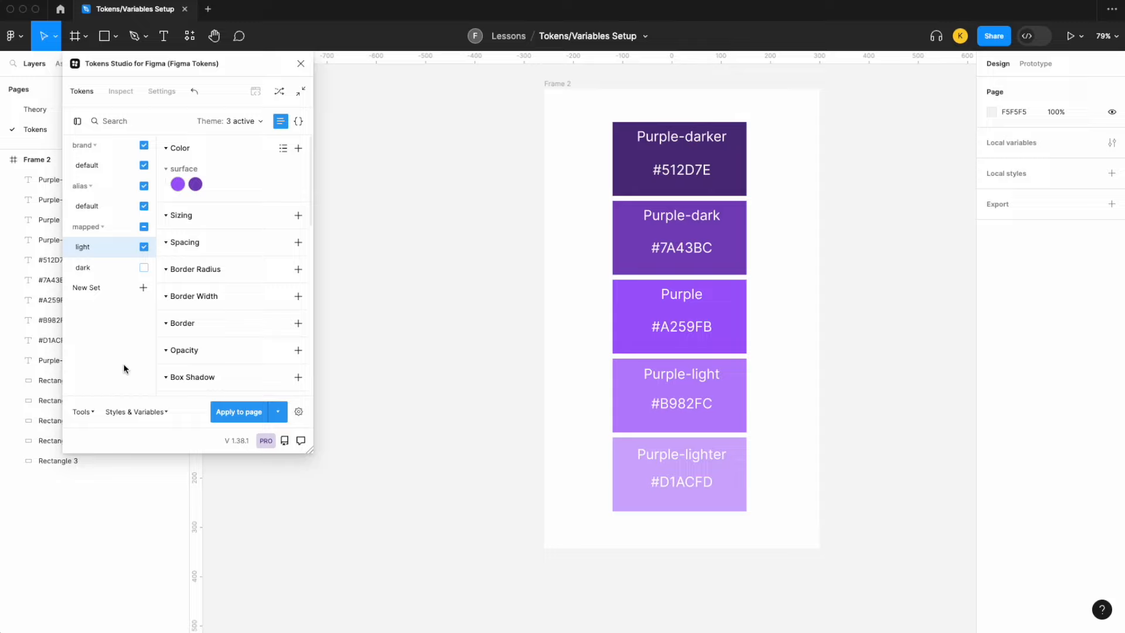
Create variables from the tokens of the active themes and check the list of local variable collections.
{"action": "left_click", "coordinate": [135, 412]}
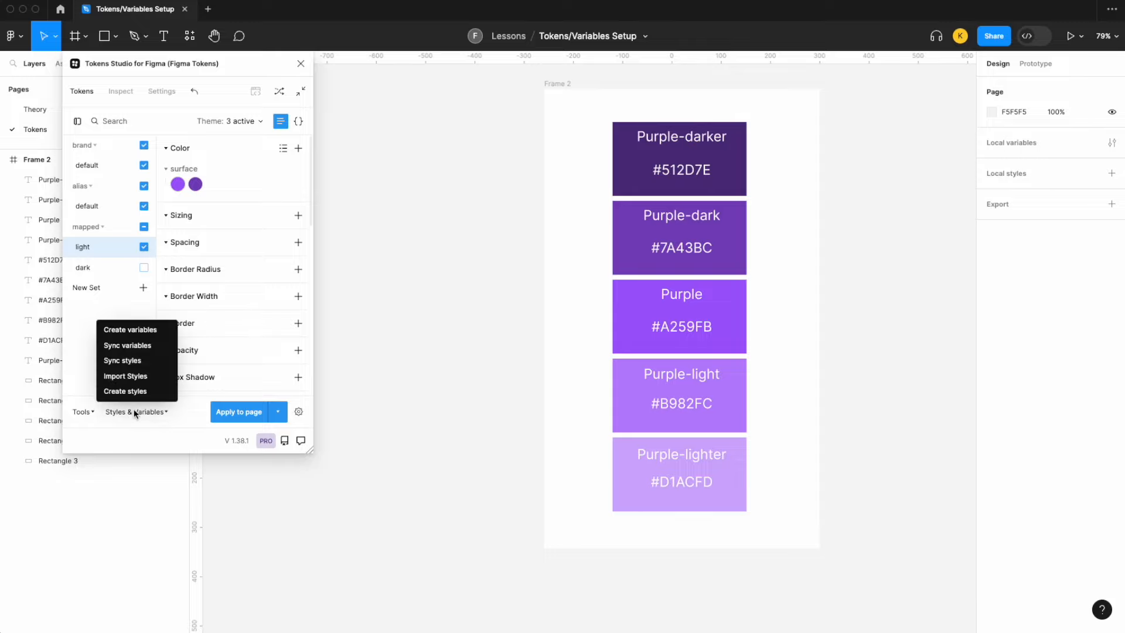
{"action": "left_click", "coordinate": [144, 332]}
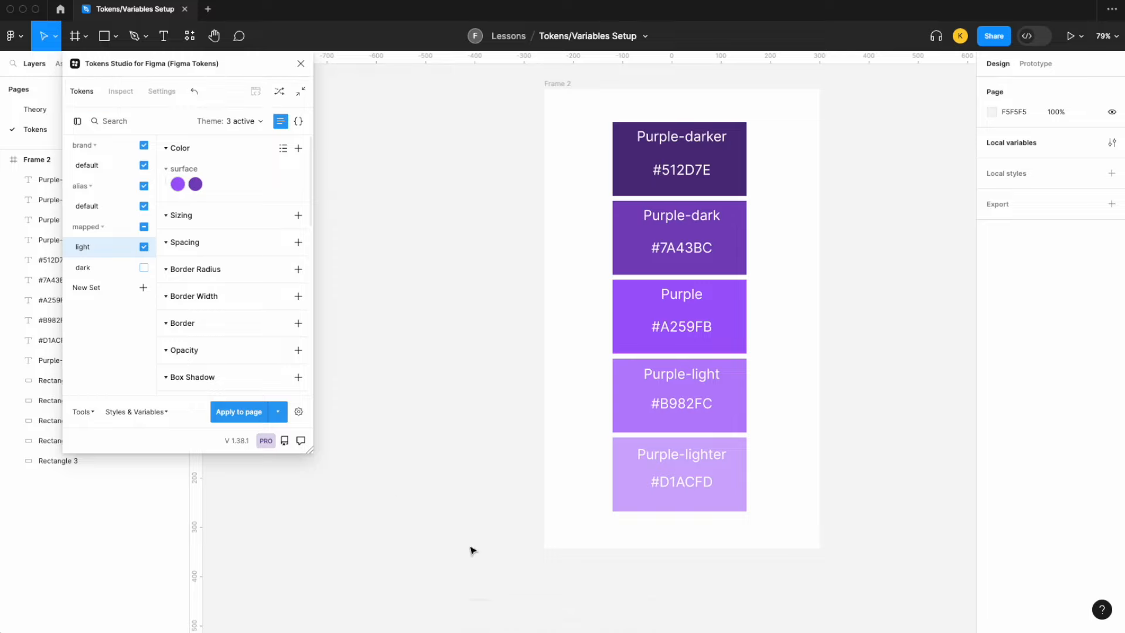
{"action": "left_click", "coordinate": [1111, 143]}
{"action": "left_click", "coordinate": [628, 74]}
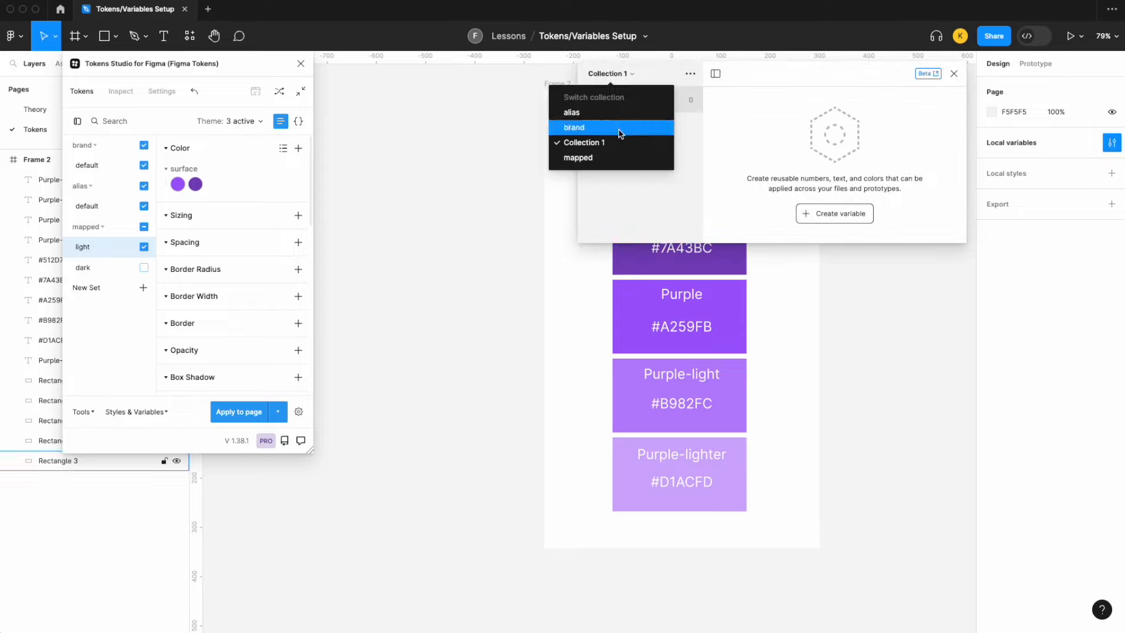
{"action": "left_click", "coordinate": [652, 69]}
{"action": "left_click", "coordinate": [691, 73]}
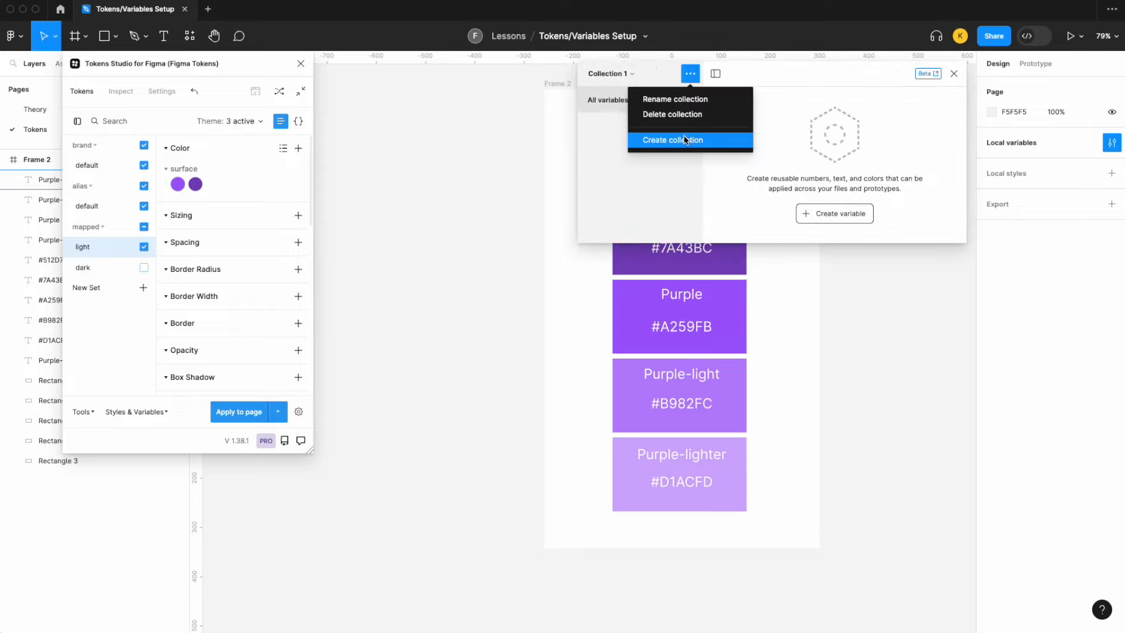
{"action": "left_click", "coordinate": [684, 139]}
{"action": "left_click", "coordinate": [691, 73]}
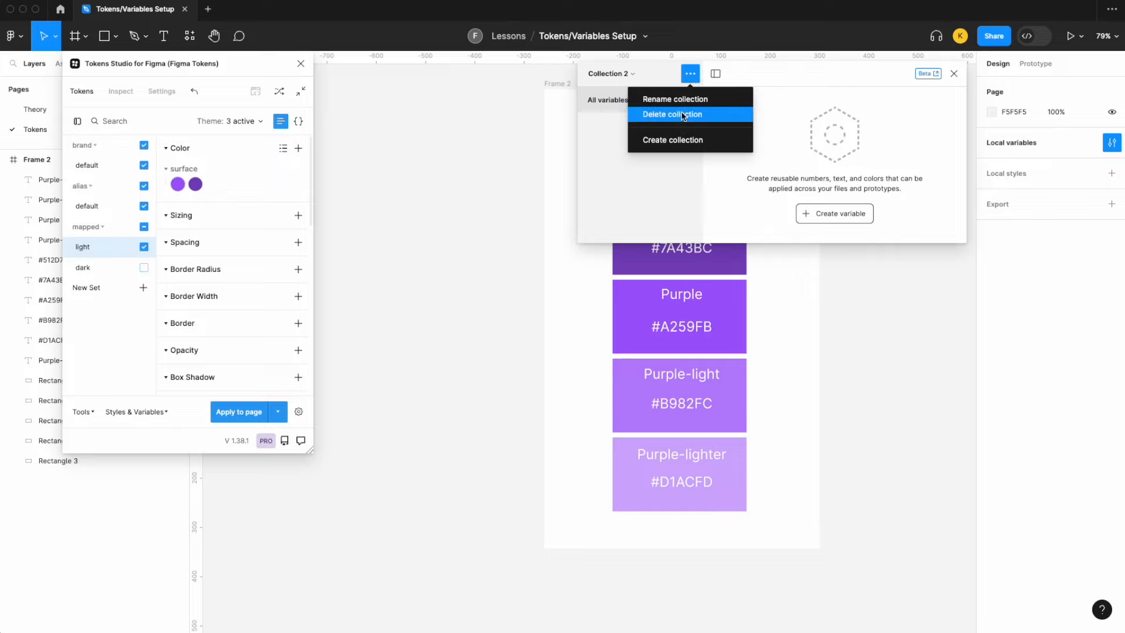
{"action": "left_click", "coordinate": [684, 115]}
Delete the empty Collection 1 and review the variables in the brand and alias collections.
{"action": "left_click", "coordinate": [691, 73]}
{"action": "left_click", "coordinate": [685, 117]}
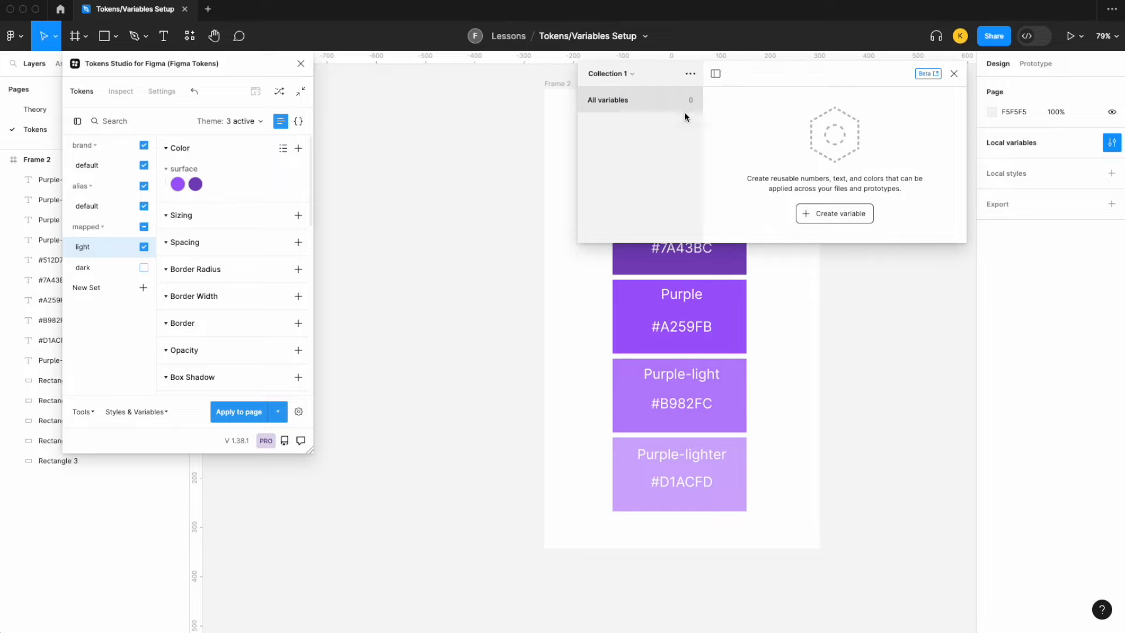
{"action": "left_click", "coordinate": [602, 74]}
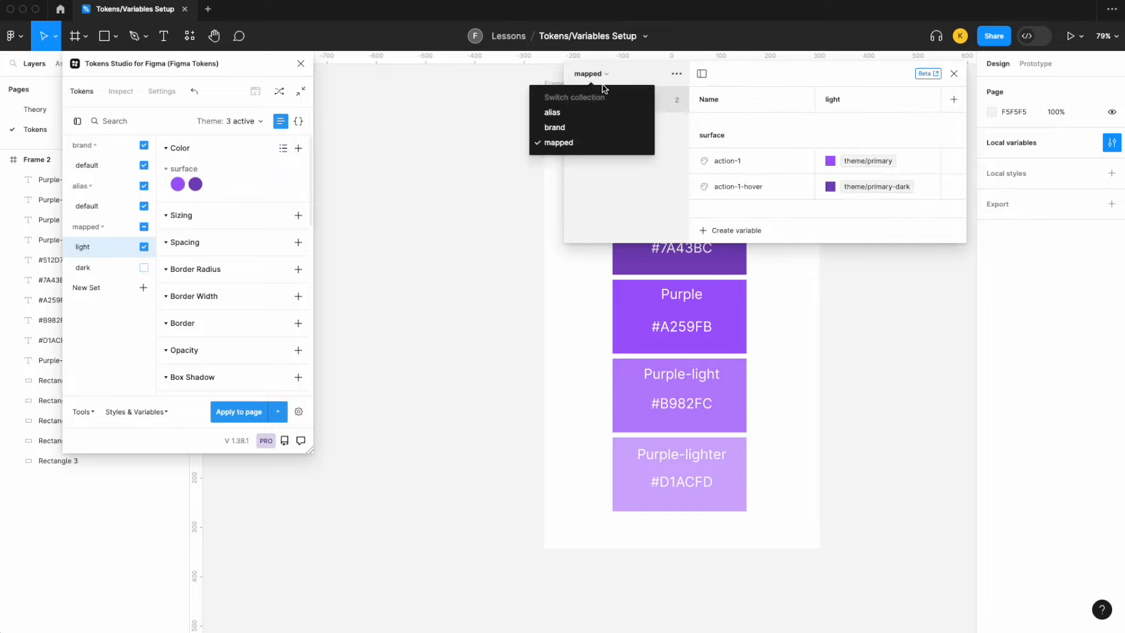
{"action": "left_click", "coordinate": [593, 125]}
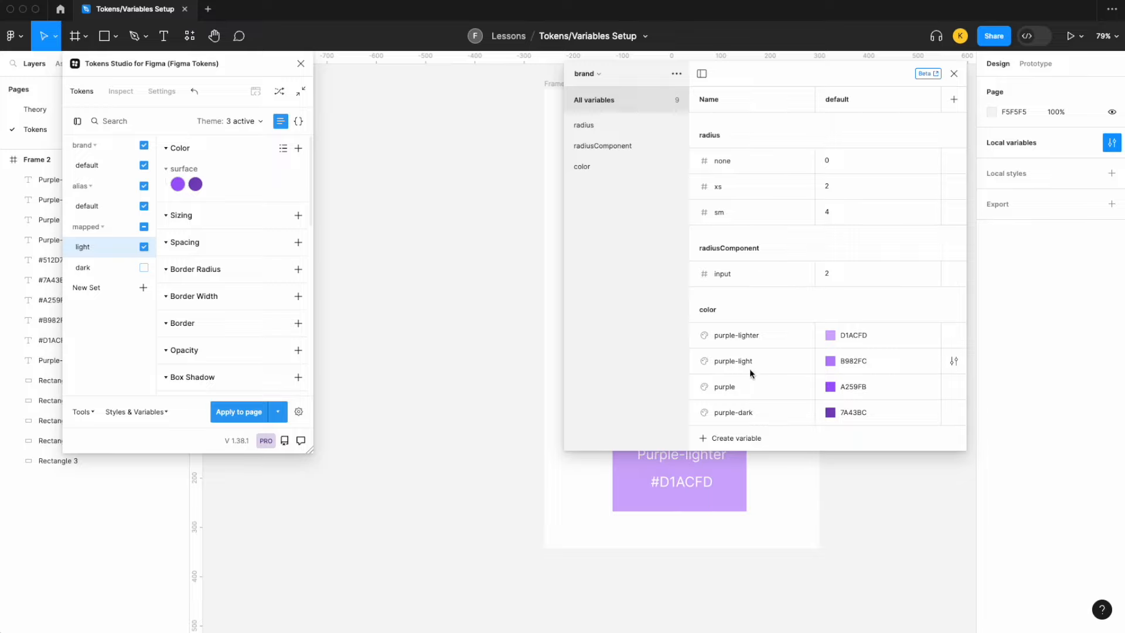
{"action": "left_click", "coordinate": [588, 73]}
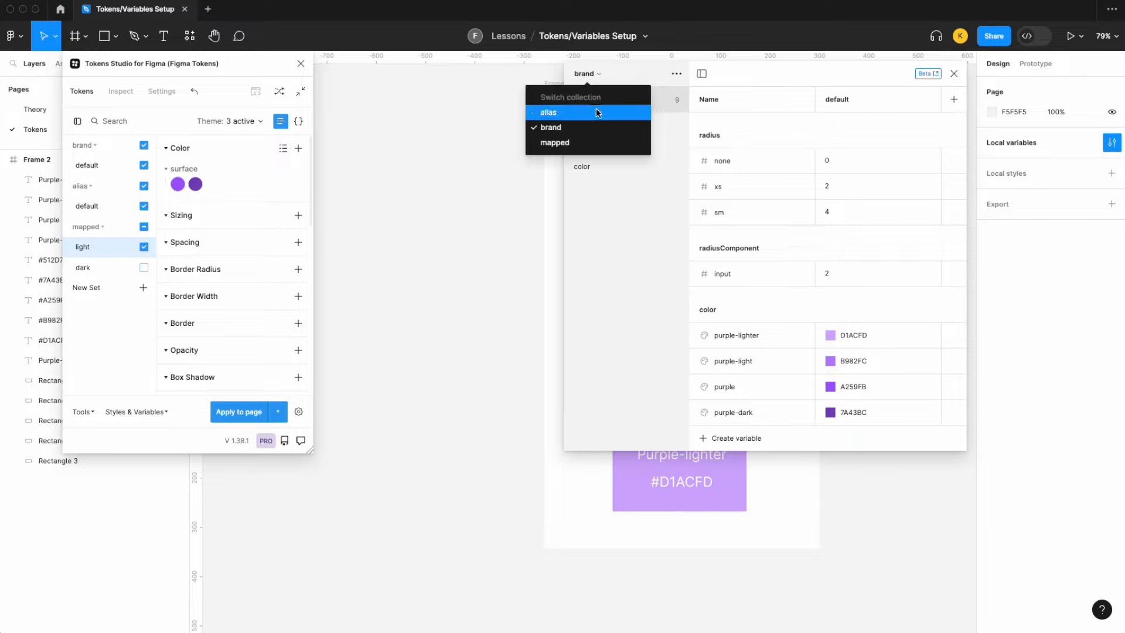
{"action": "left_click", "coordinate": [590, 109]}
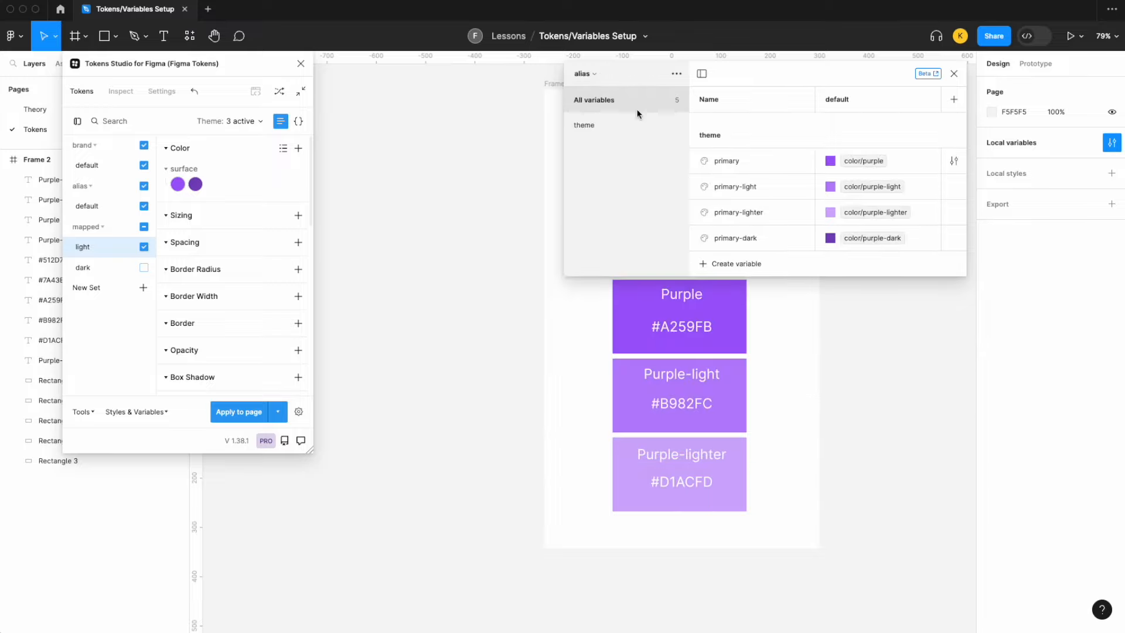
Display the mapped variable collection to review its surface variables.
{"action": "left_click", "coordinate": [578, 75]}
{"action": "left_click", "coordinate": [588, 143]}
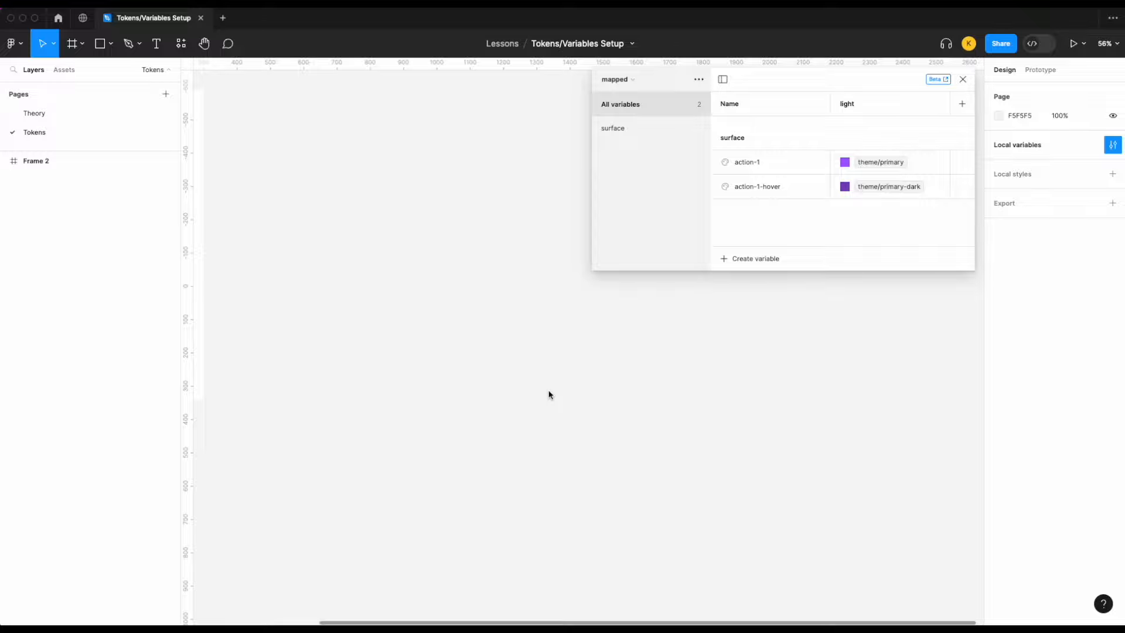
Add a text box about 206 by 165 on an empty area of the canvas containing the word Button.
{"action": "left_click", "coordinate": [156, 43]}
{"action": "left_click_drag", "start_coordinate": [497, 387], "coordinate": [564, 444]}
{"action": "scroll", "coordinate": [565, 445], "scroll_direction": "up", "scroll_amount": 5}
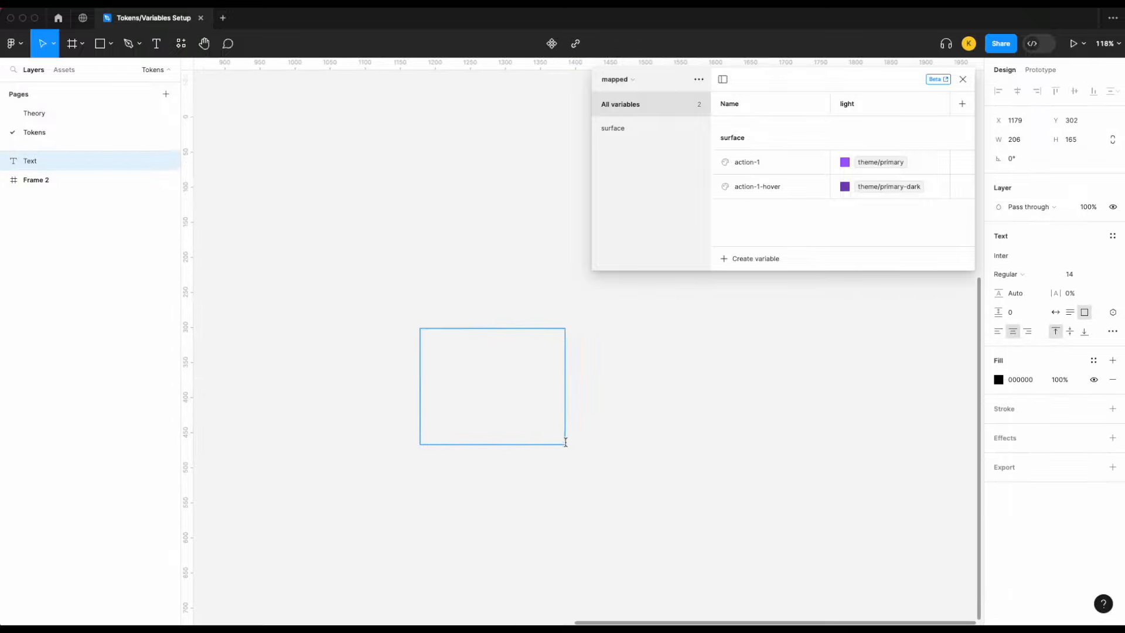
{"action": "type", "text": "Button"}
{"action": "key", "text": "super+a"}
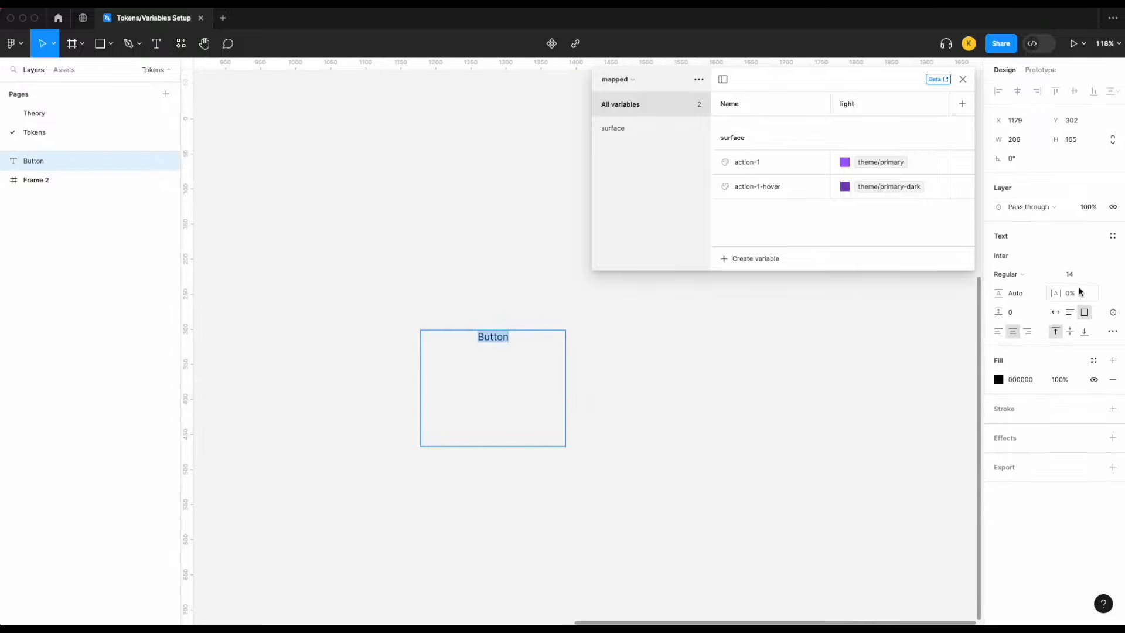
{"action": "key", "text": "Escape"}
{"action": "scroll", "coordinate": [516, 345], "scroll_direction": "up", "scroll_amount": 2}
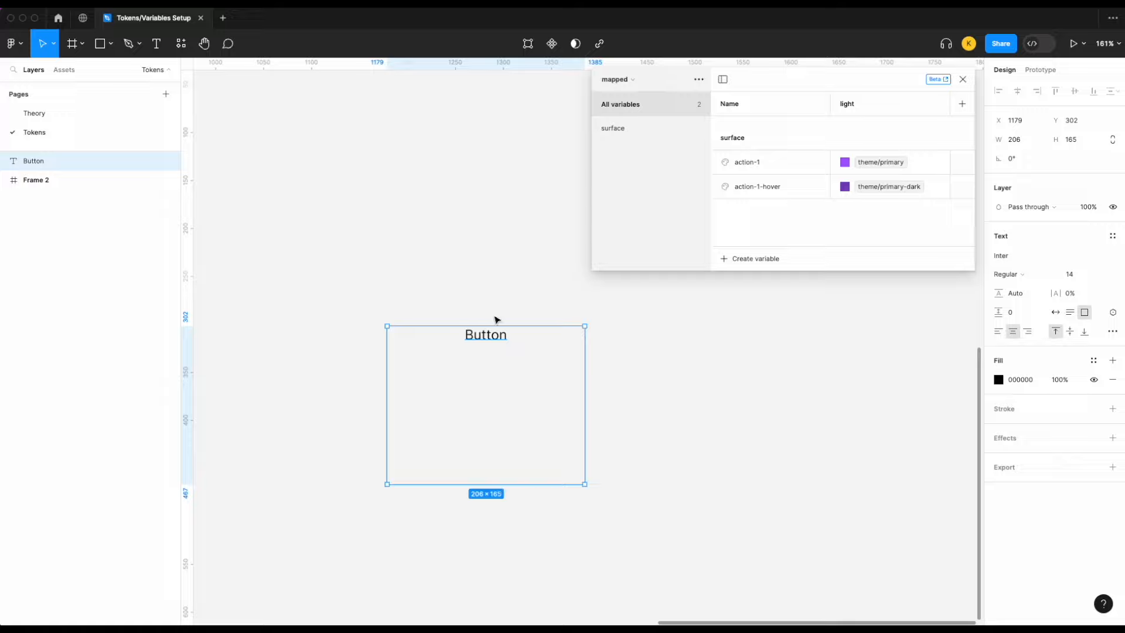
Add auto layout to the Button text and fill the resulting frame with the surface action-1 variable from the mapped collection.
{"action": "right_click", "coordinate": [493, 350]}
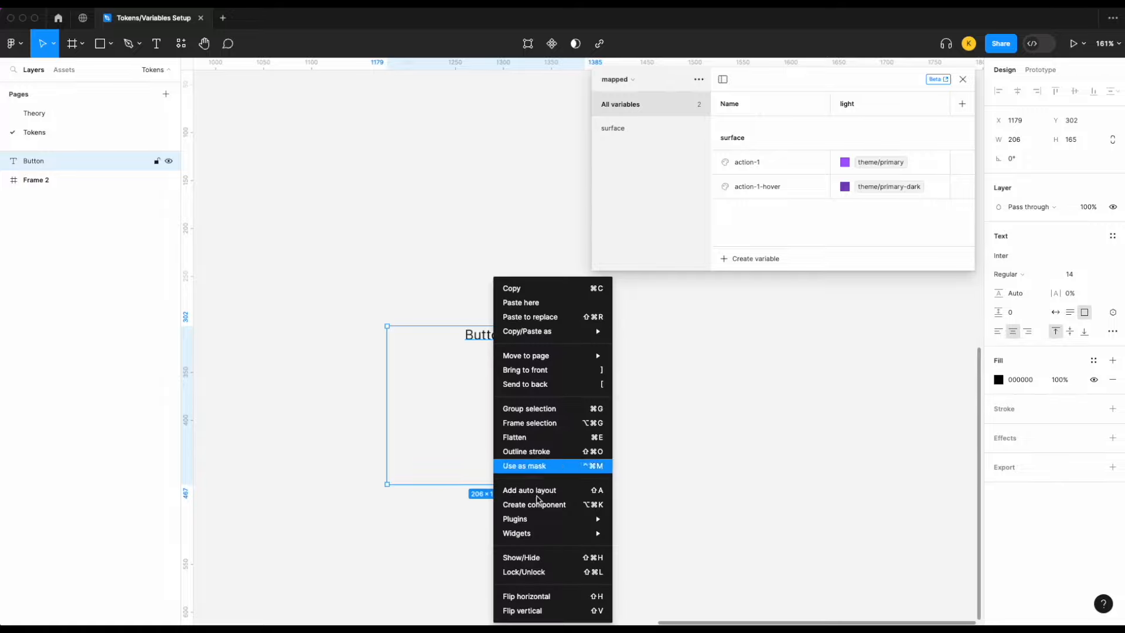
{"action": "left_click", "coordinate": [542, 494]}
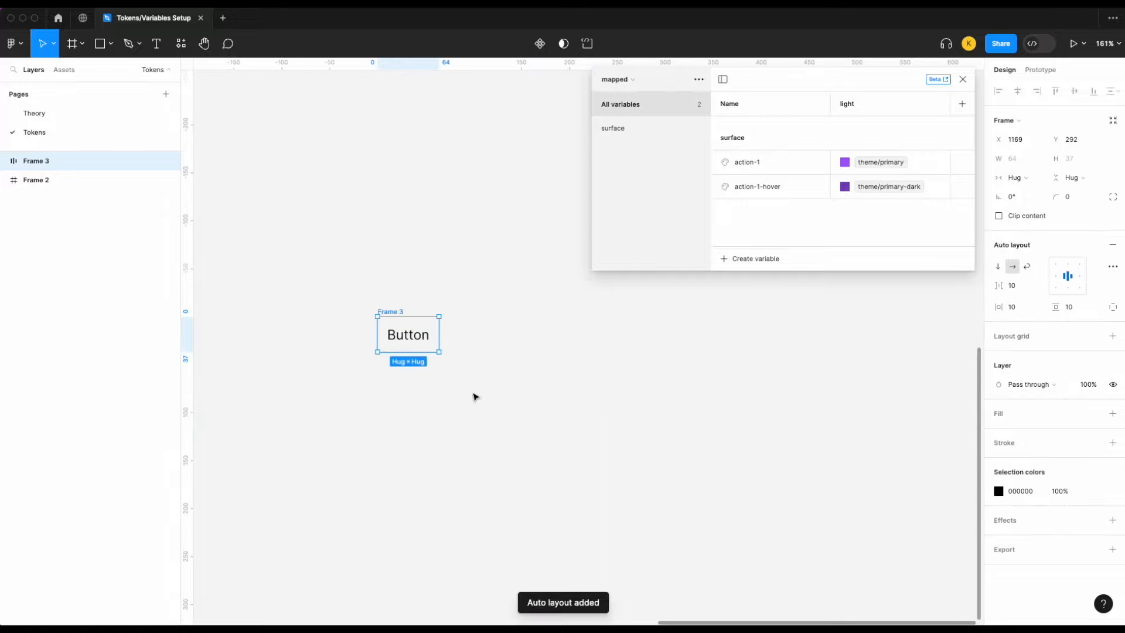
{"action": "scroll", "coordinate": [474, 394], "scroll_direction": "left", "scroll_amount": 1}
{"action": "left_click", "coordinate": [1112, 413]}
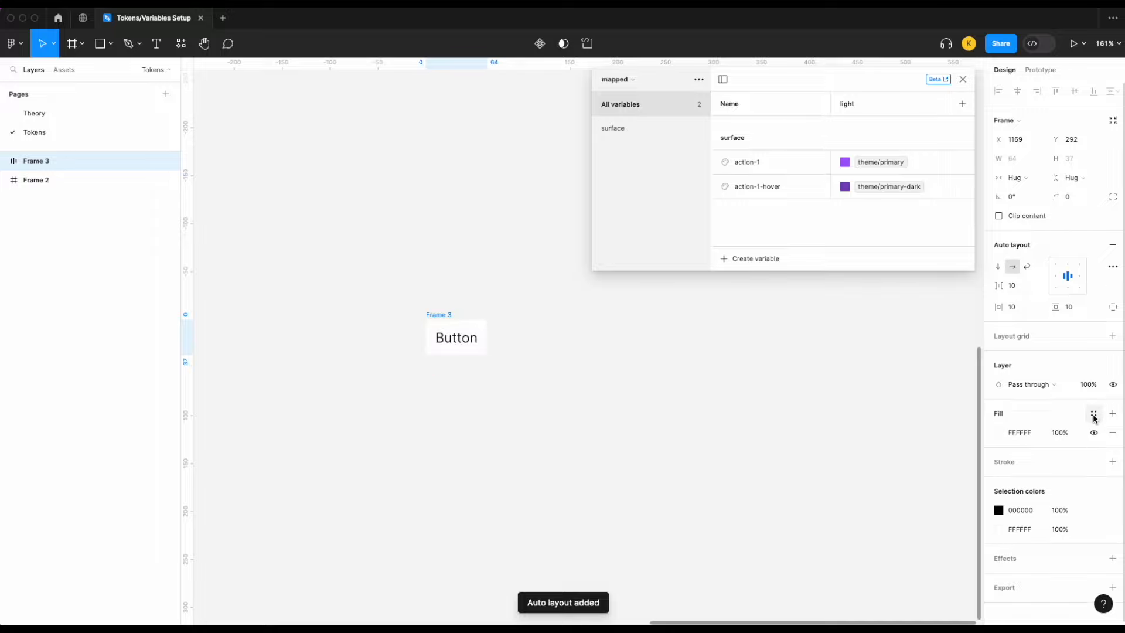
{"action": "left_click", "coordinate": [1094, 415]}
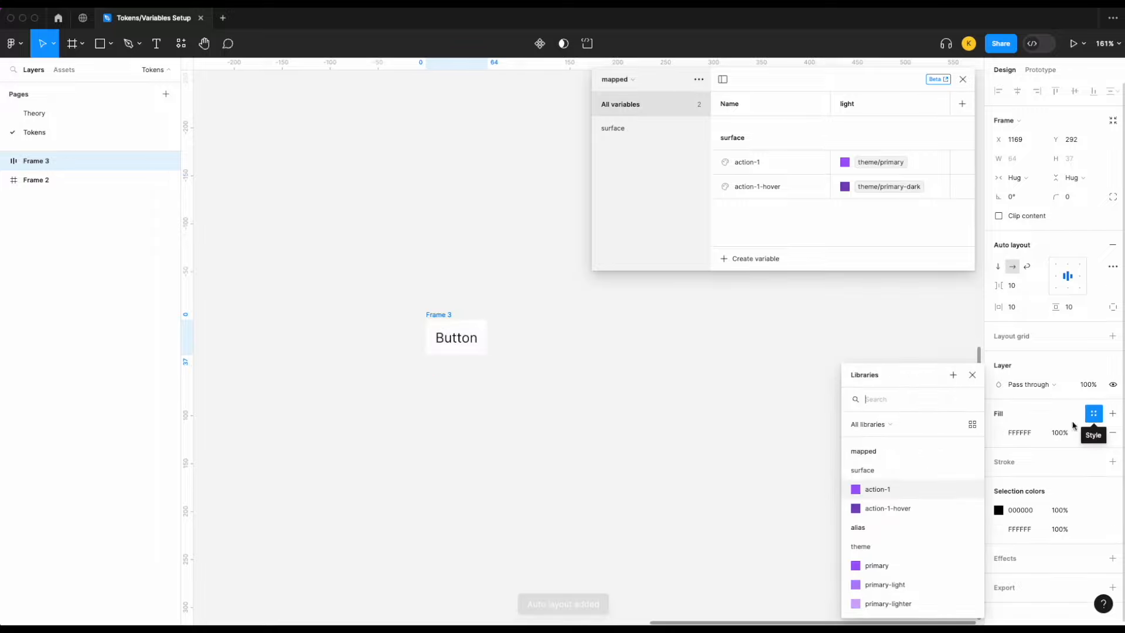
{"action": "left_click", "coordinate": [913, 493]}
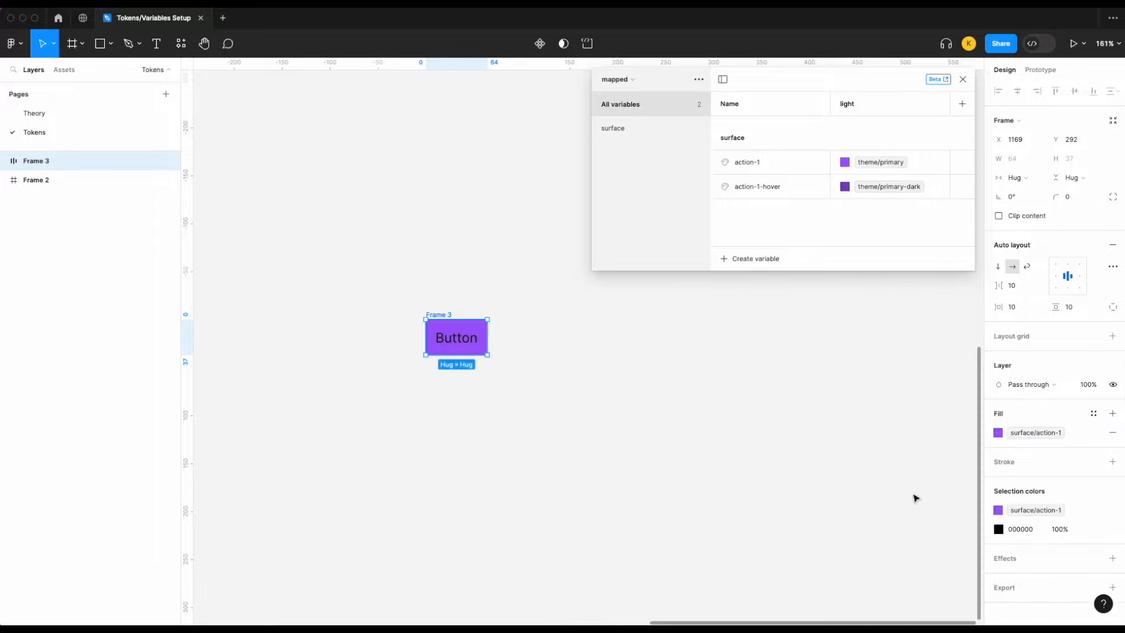
Look through the mapped, alias and brand color variables offered for the button frame's fill.
{"action": "left_click", "coordinate": [1050, 437]}
{"action": "scroll", "coordinate": [879, 556], "scroll_direction": "down", "scroll_amount": 5}
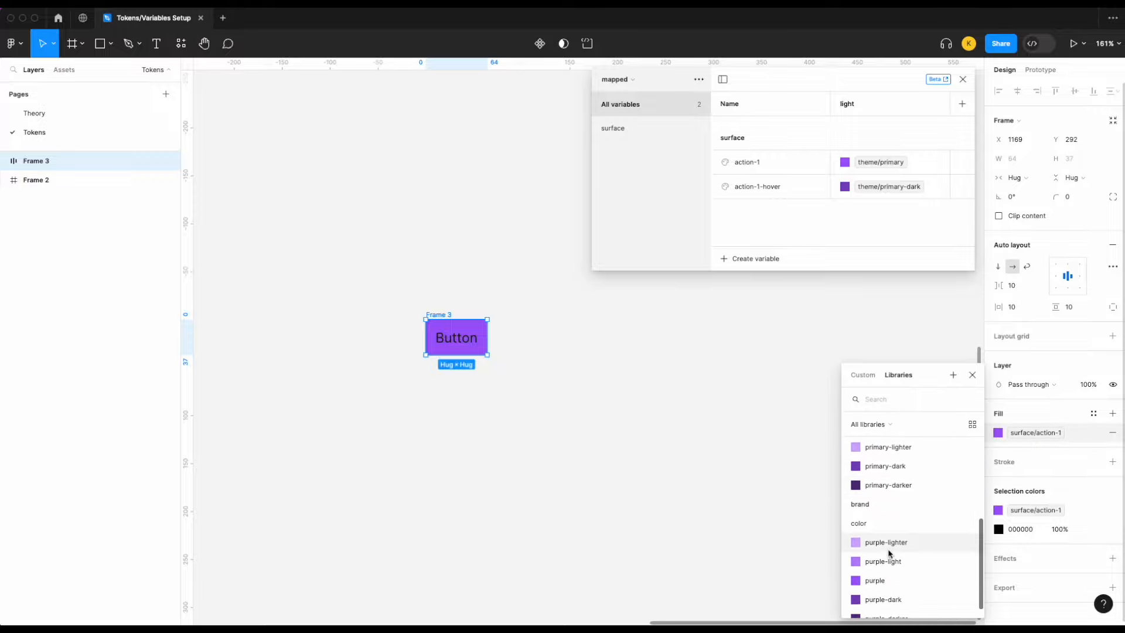
{"action": "scroll", "coordinate": [888, 551], "scroll_direction": "up", "scroll_amount": 2}
{"action": "scroll", "coordinate": [884, 541], "scroll_direction": "up", "scroll_amount": 3}
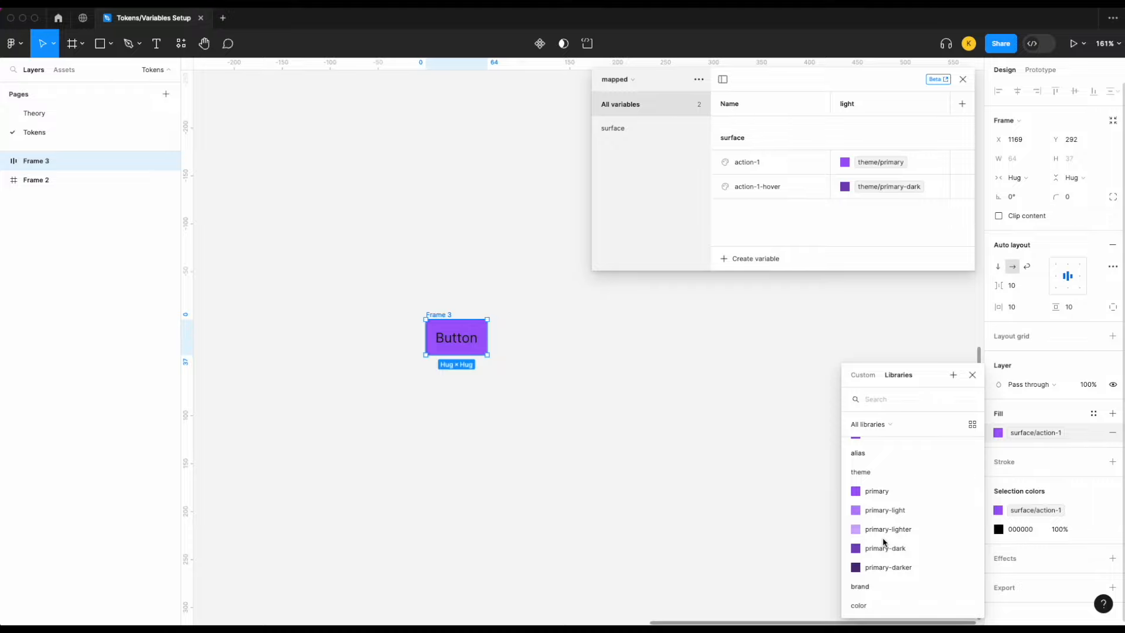
Turn off color scoping in all supported properties for the five purple color variables in the brand collection.
{"action": "left_click", "coordinate": [625, 86]}
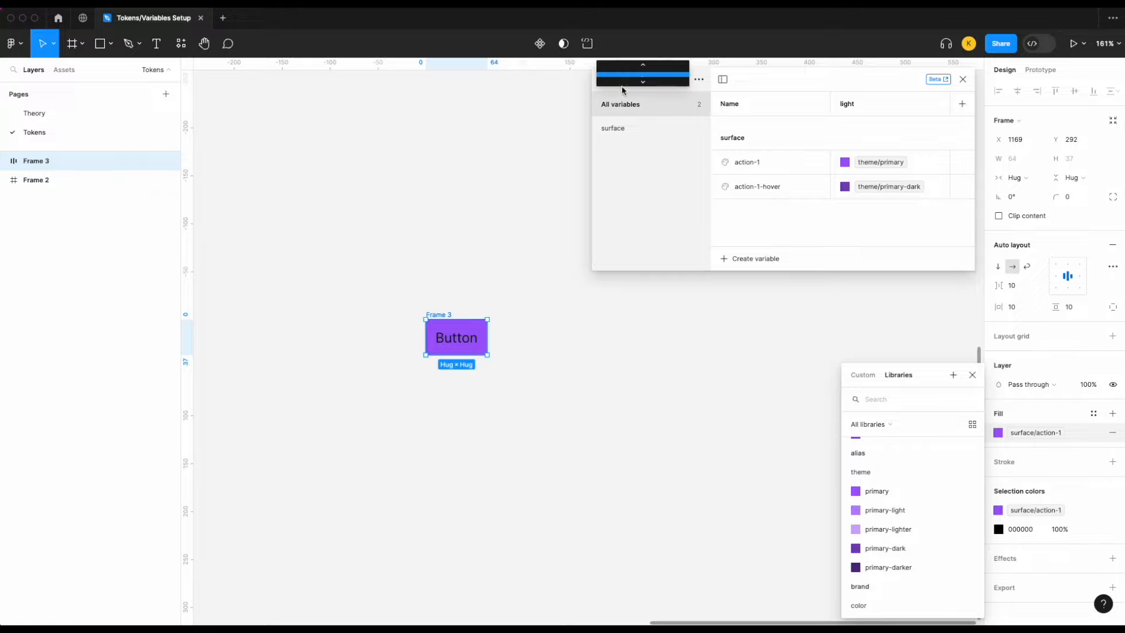
{"action": "left_click", "coordinate": [632, 85]}
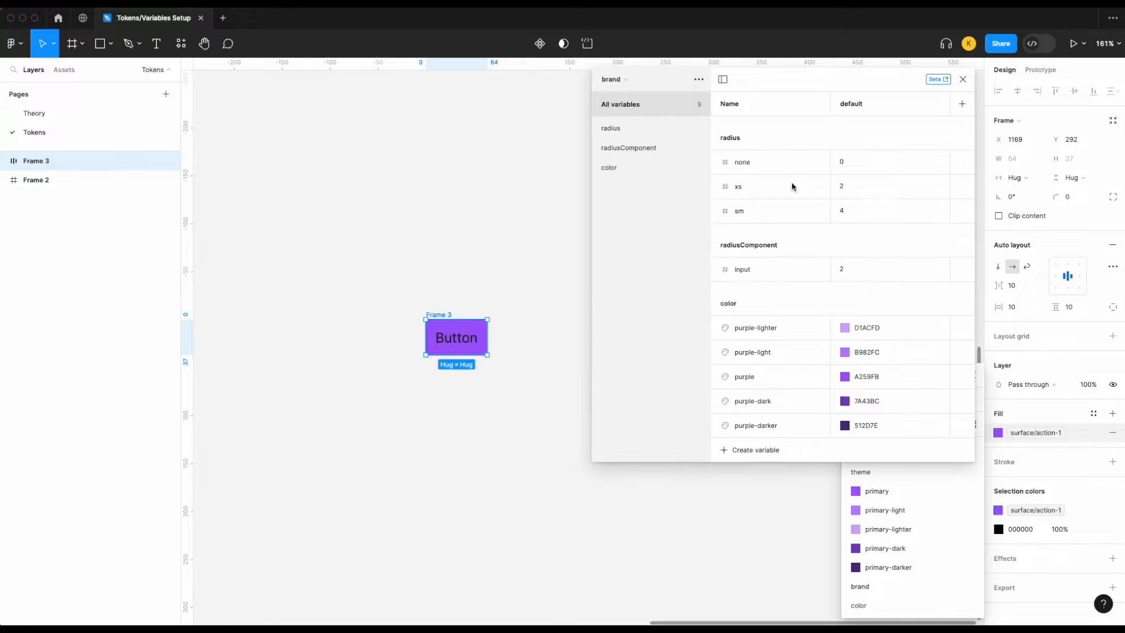
{"action": "left_click", "coordinate": [776, 329]}
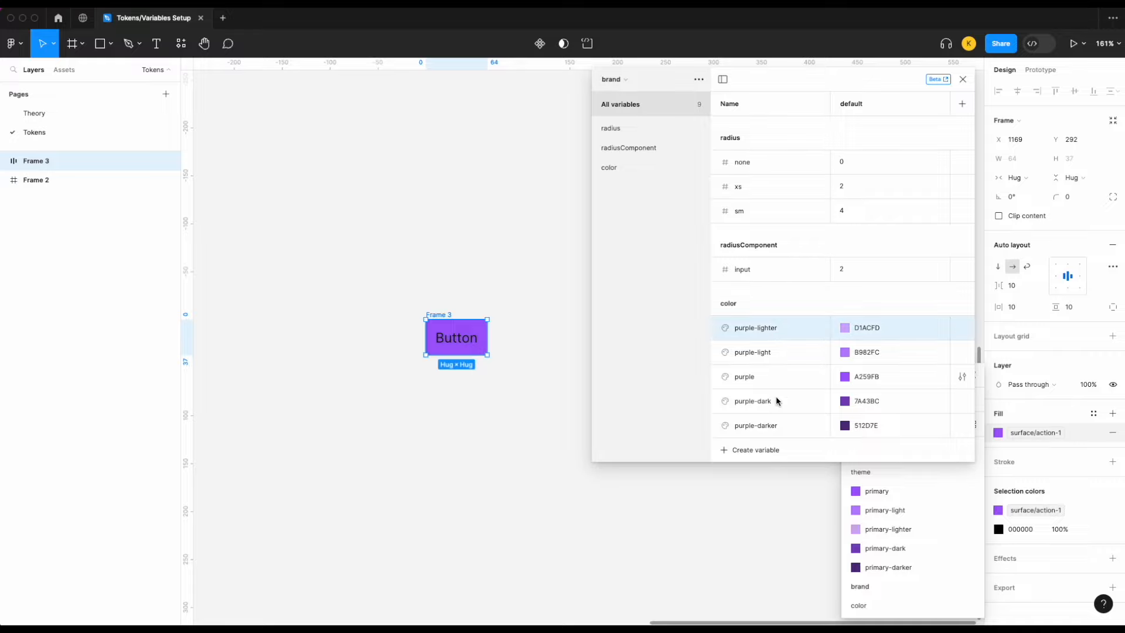
{"action": "left_click", "coordinate": [776, 424], "text": "shift"}
{"action": "right_click", "coordinate": [794, 348]}
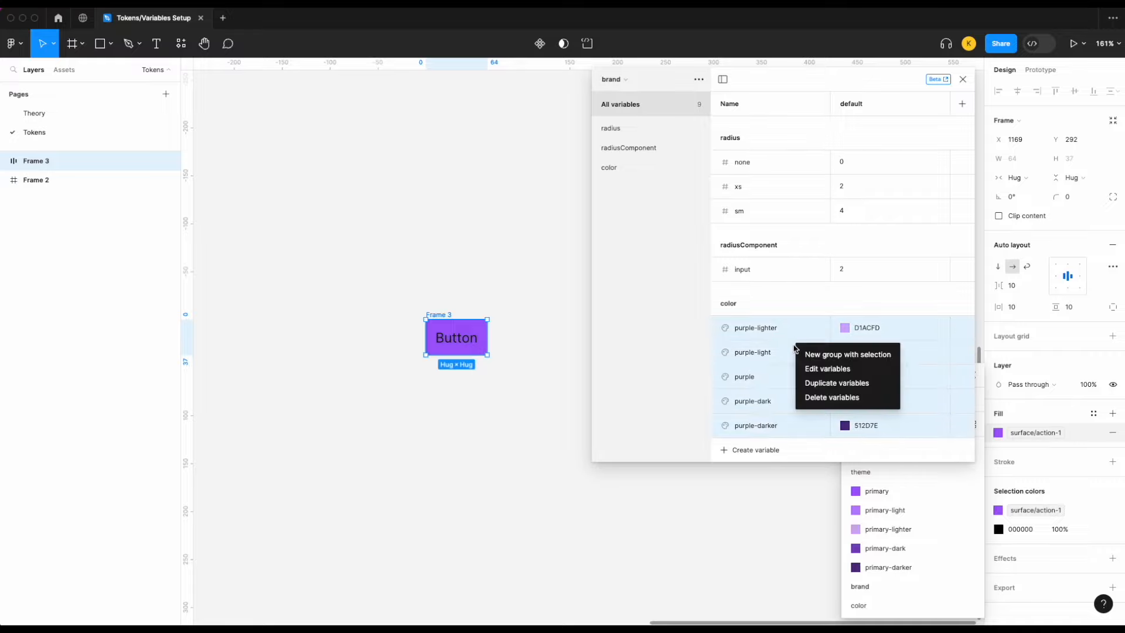
{"action": "left_click", "coordinate": [808, 368]}
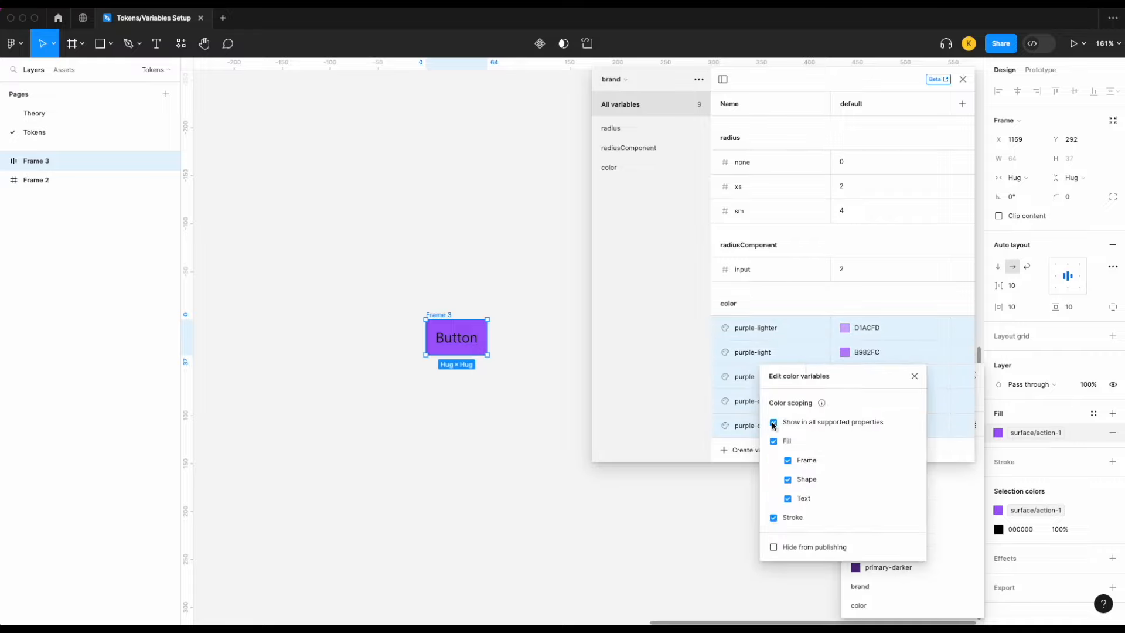
{"action": "left_click", "coordinate": [774, 423]}
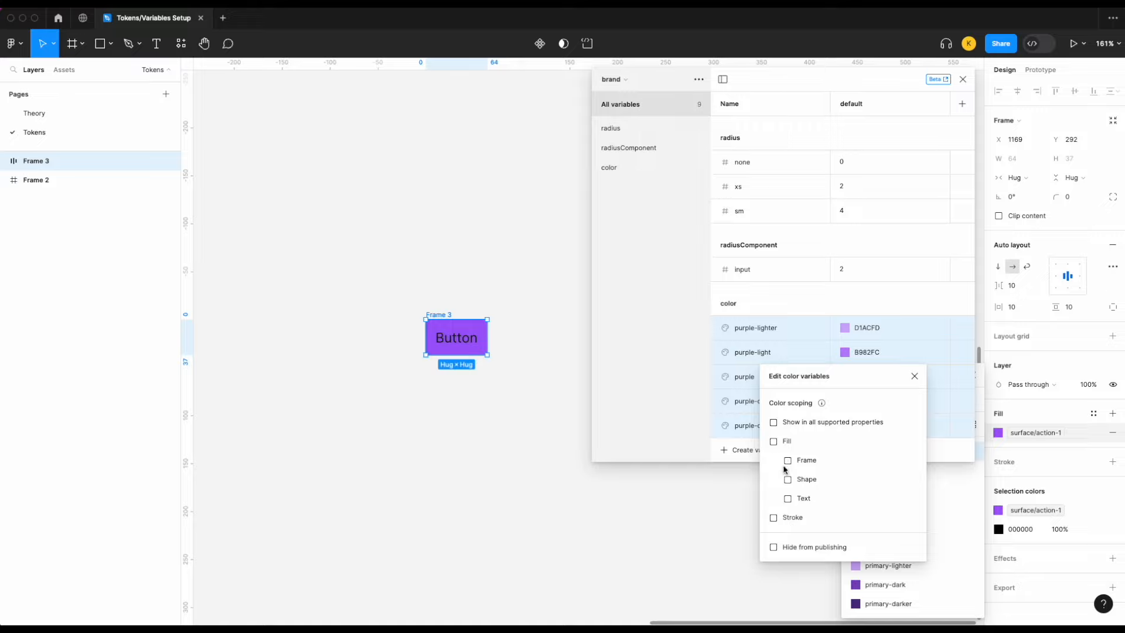
{"action": "left_click", "coordinate": [915, 378]}
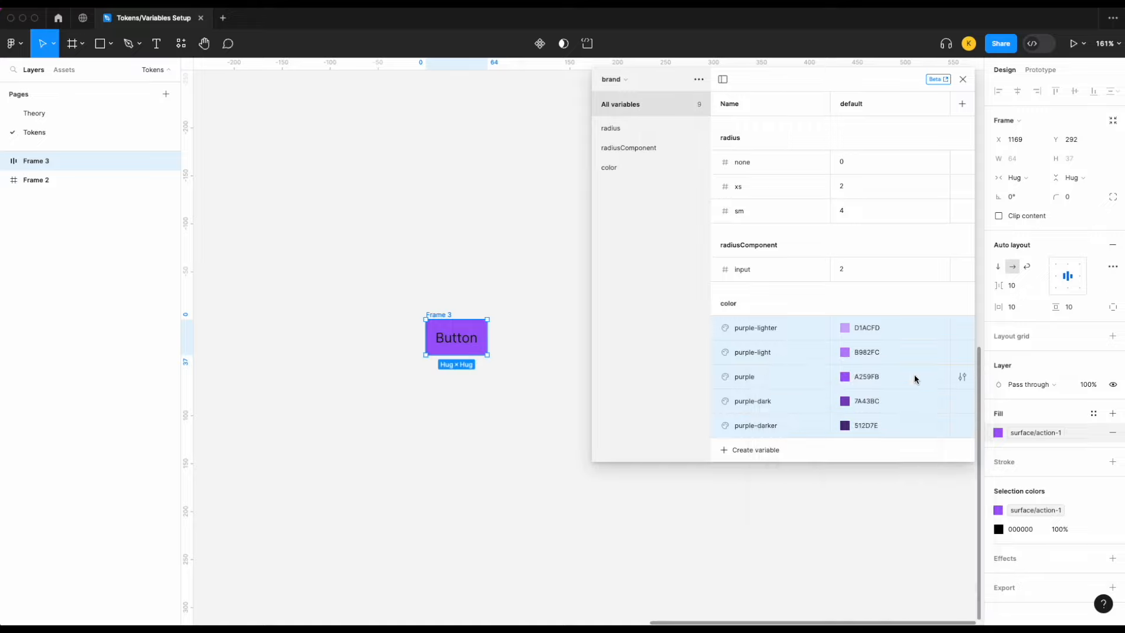
Turn off color scoping in all supported properties for the five theme variables in the alias collection.
{"action": "left_click", "coordinate": [617, 81]}
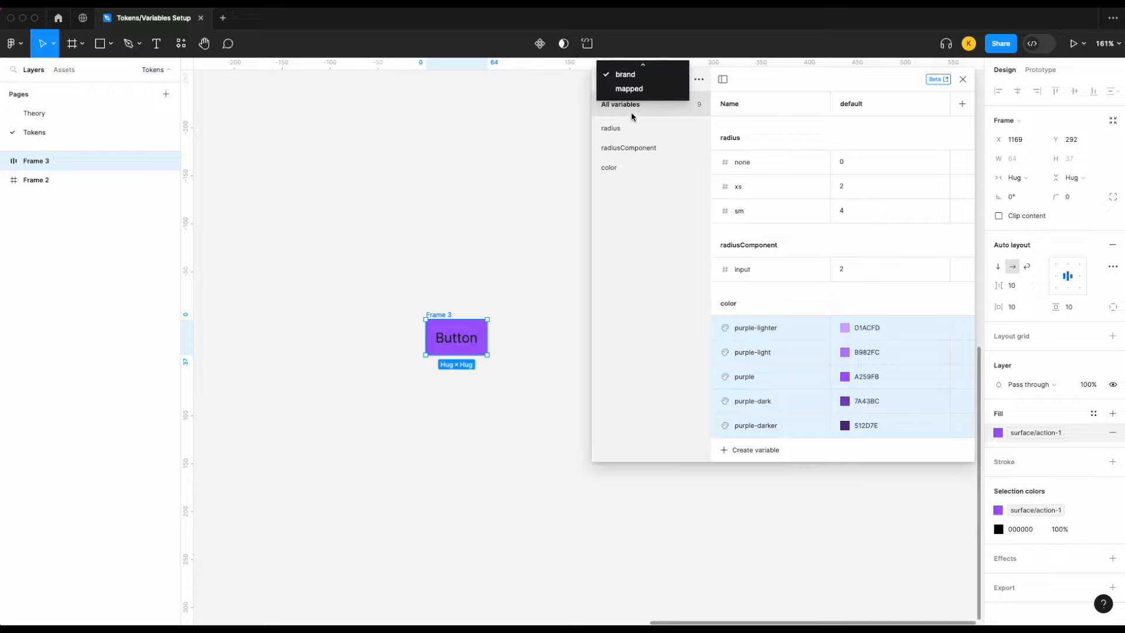
{"action": "left_click", "coordinate": [643, 74]}
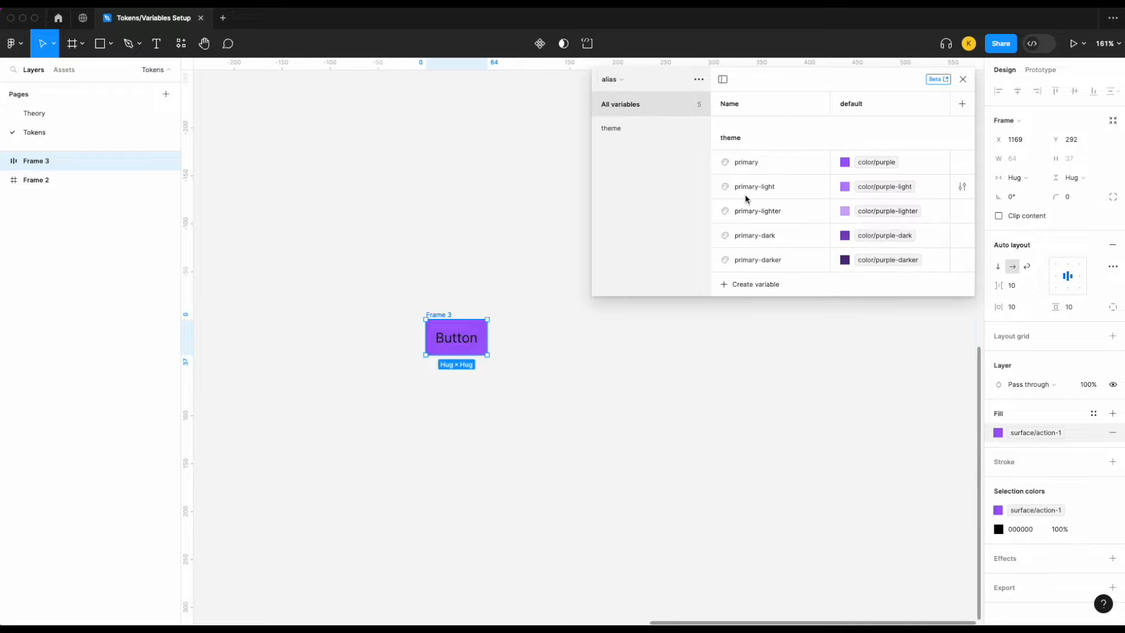
{"action": "left_click", "coordinate": [768, 166]}
{"action": "left_click", "coordinate": [791, 261], "text": "shift"}
{"action": "right_click", "coordinate": [792, 210]}
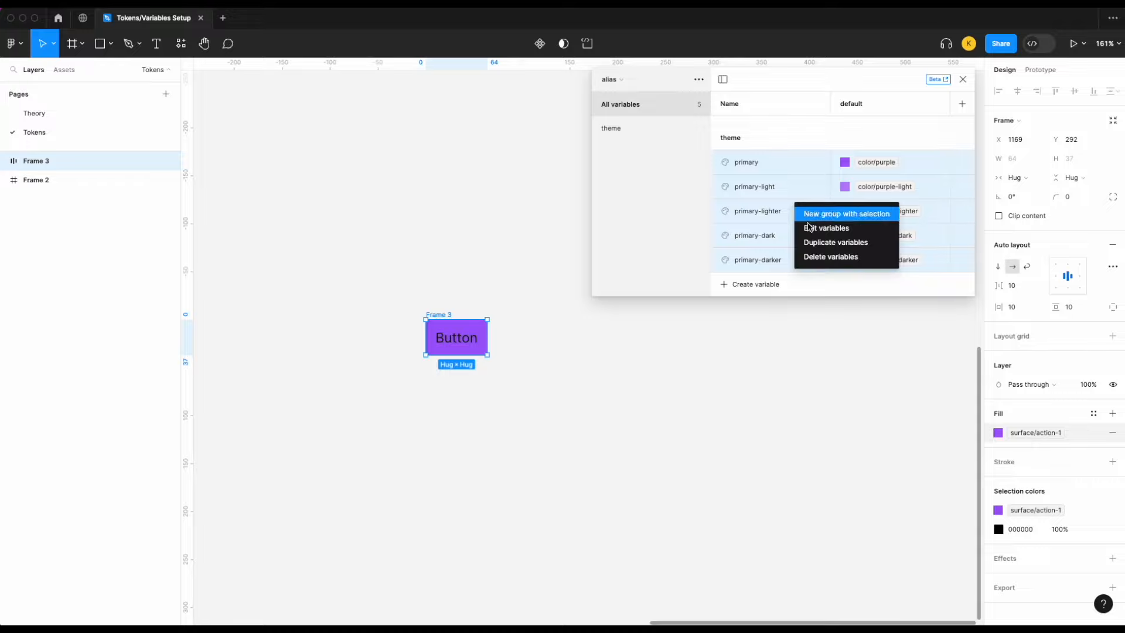
{"action": "left_click", "coordinate": [812, 212]}
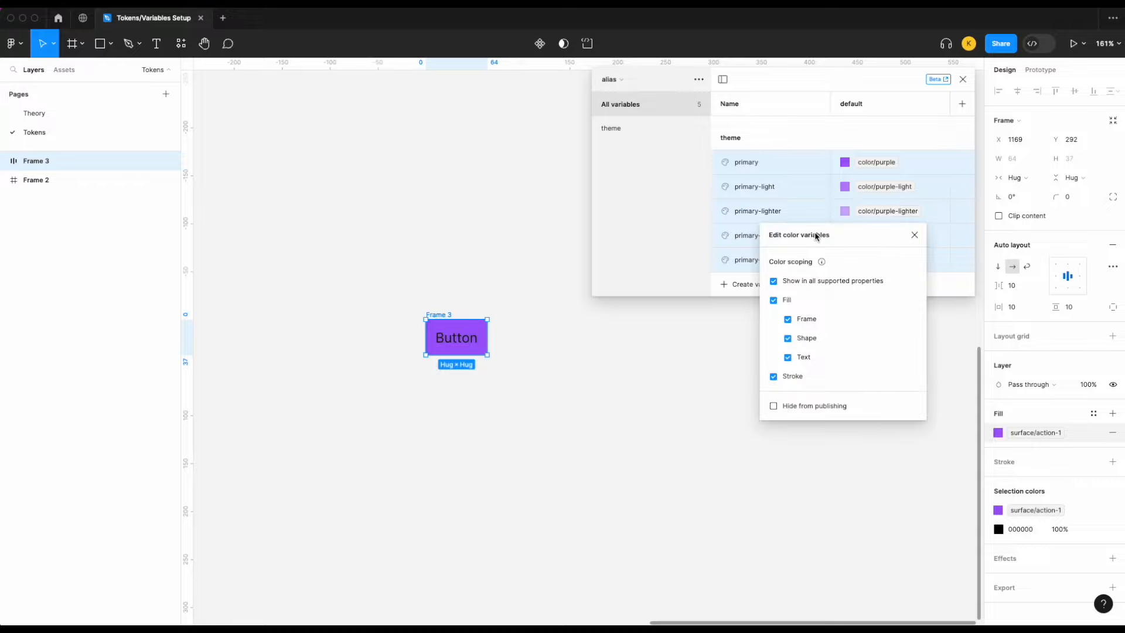
{"action": "left_click", "coordinate": [914, 235]}
Leave the local variables and check which library colors the button frame's fill offers.
{"action": "left_click", "coordinate": [963, 80]}
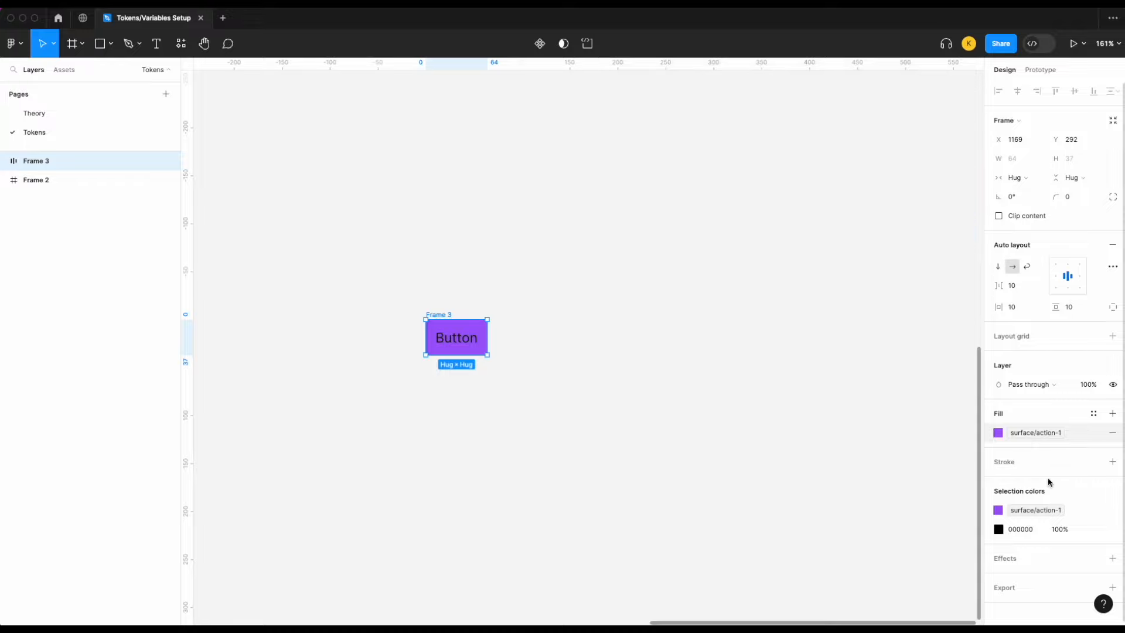
{"action": "left_click", "coordinate": [1021, 434]}
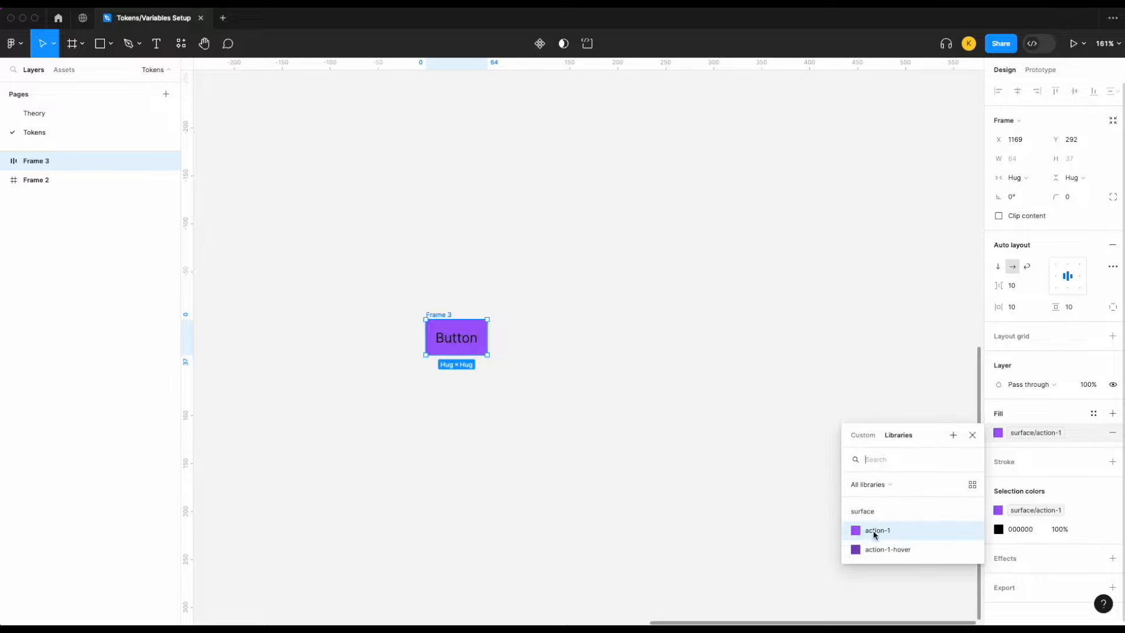
{"action": "left_click", "coordinate": [973, 440]}
Change the button's text color to white, FFFFFF, through the frame's selection colors.
{"action": "left_click", "coordinate": [999, 529]}
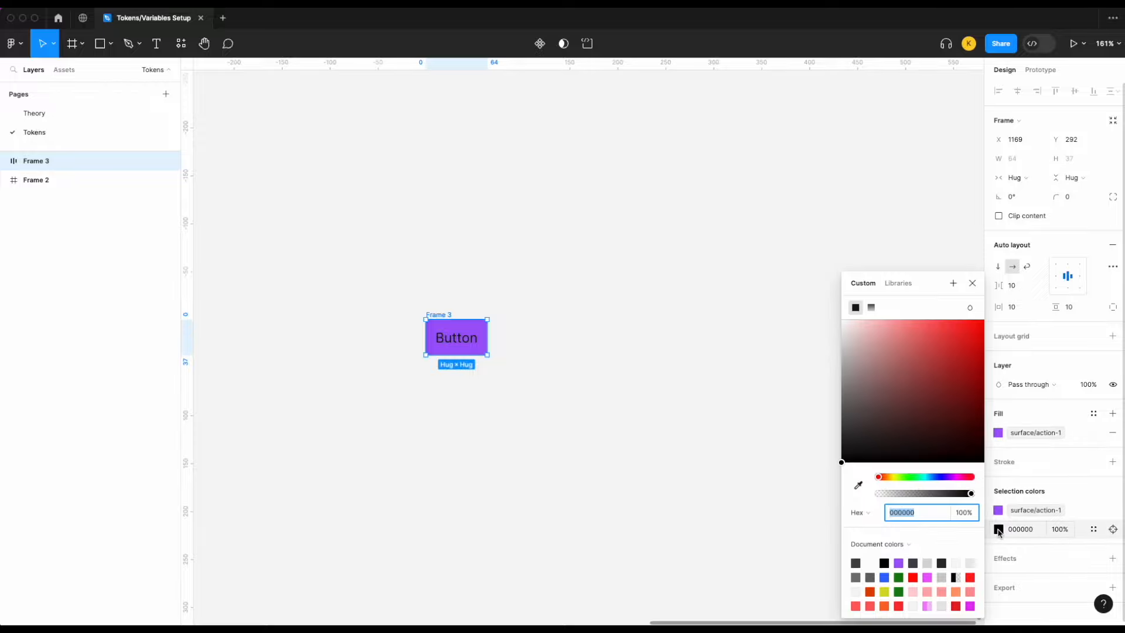
{"action": "left_click_drag", "start_coordinate": [890, 356], "coordinate": [761, 292]}
{"action": "scroll", "coordinate": [387, 340], "scroll_direction": "up", "scroll_amount": 5}
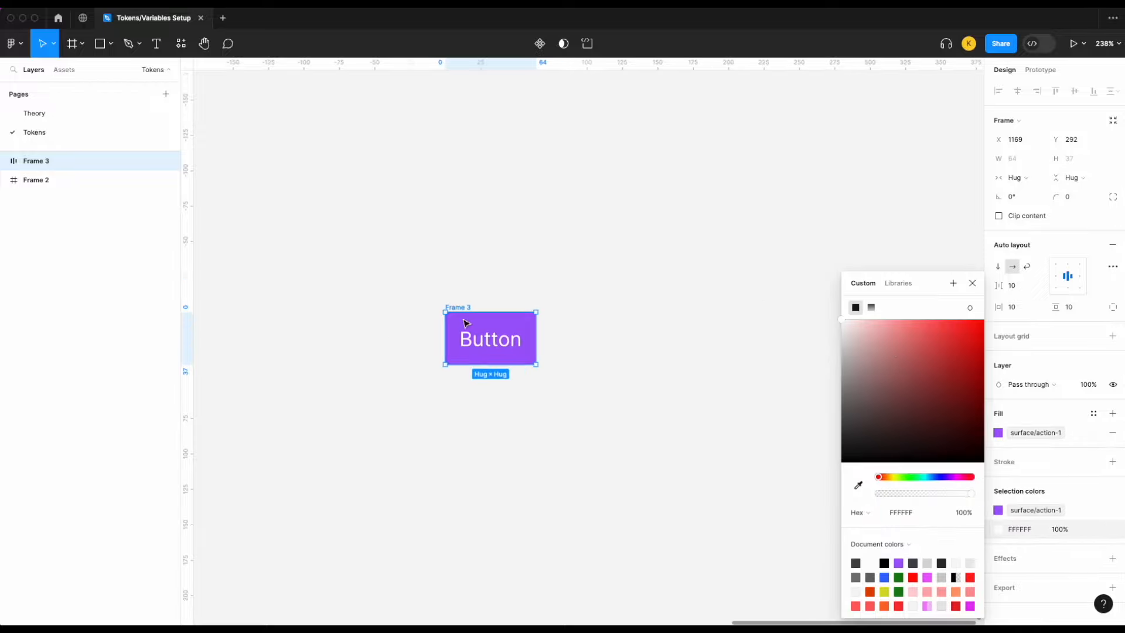
Turn the button frame into a component named Button and place an instance of it to its right.
{"action": "left_click", "coordinate": [454, 304]}
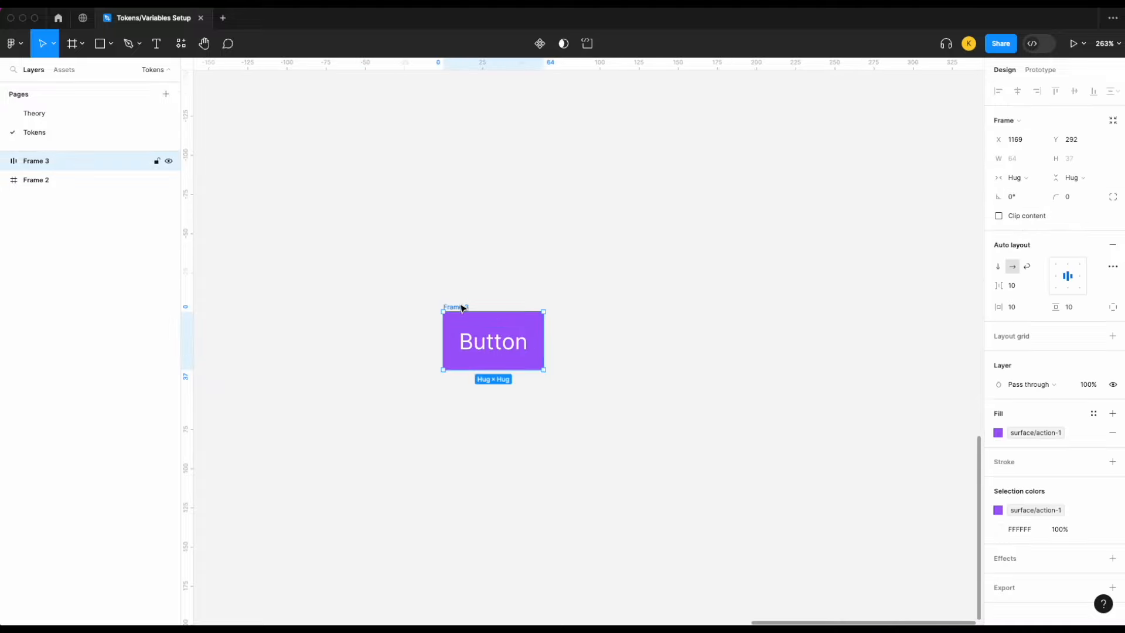
{"action": "right_click", "coordinate": [469, 311]}
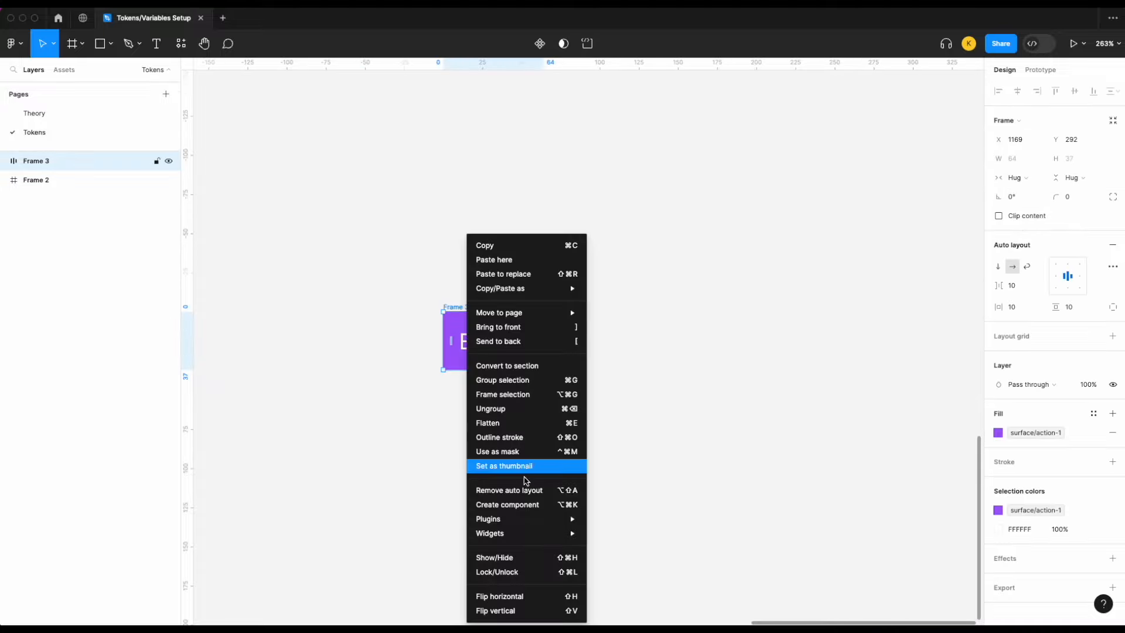
{"action": "left_click", "coordinate": [517, 508]}
{"action": "double_click", "coordinate": [463, 306]}
{"action": "type", "text": "Button"}
{"action": "key", "text": "Return"}
{"action": "left_click_drag", "start_coordinate": [498, 356], "coordinate": [628, 337]}
{"action": "left_click", "coordinate": [805, 323]}
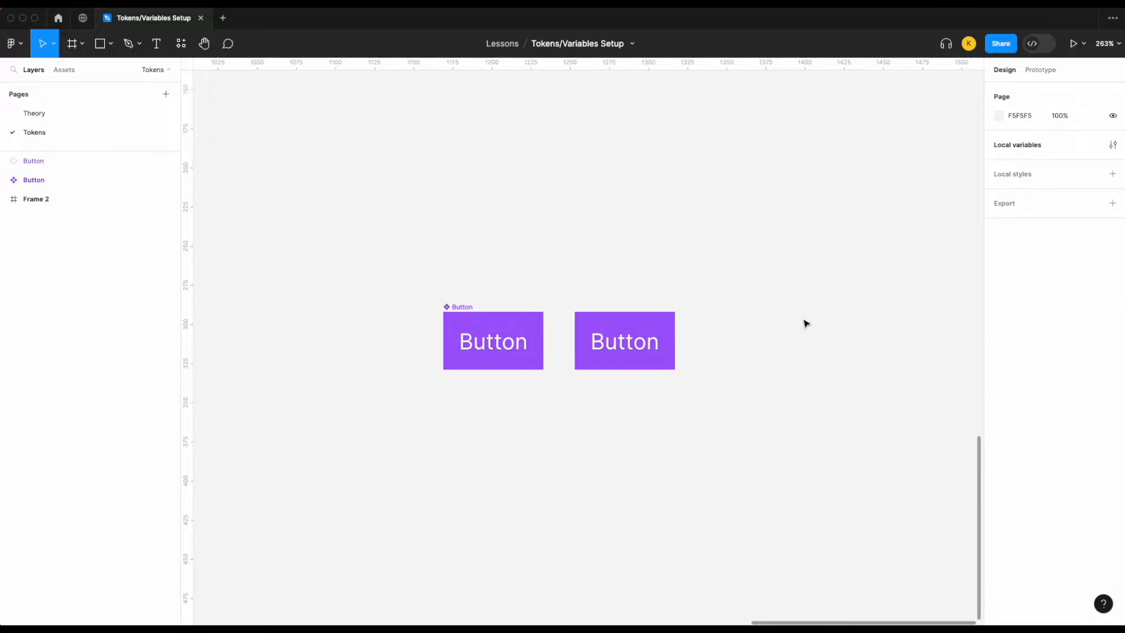